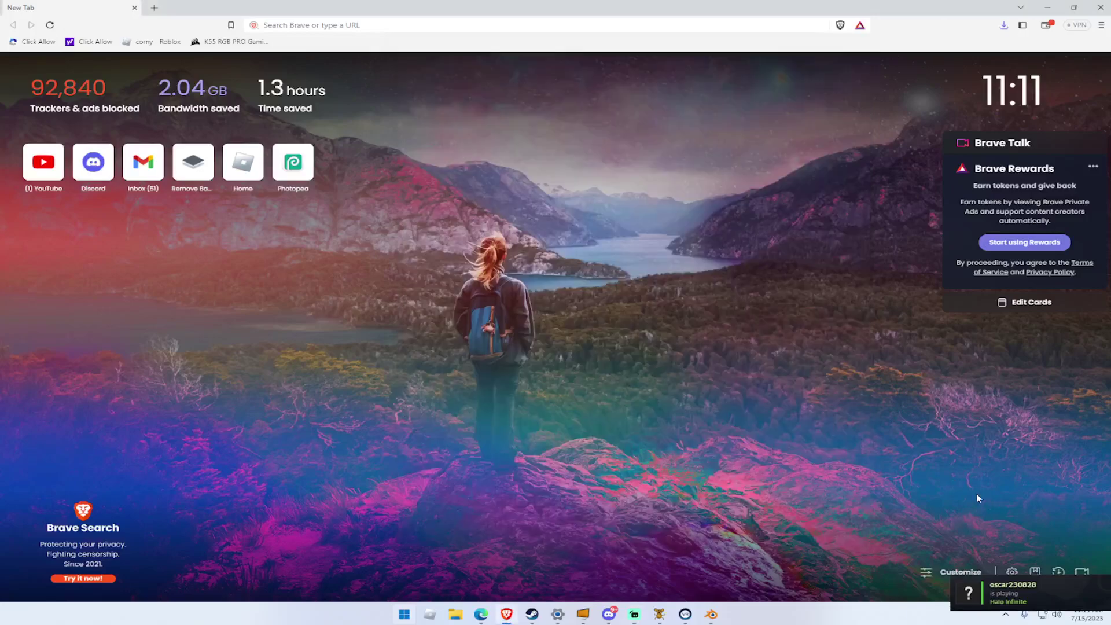
Open Photopea and create a new 1280 × 720 pixel project with a white background.
{"action": "left_click", "coordinate": [301, 154]}
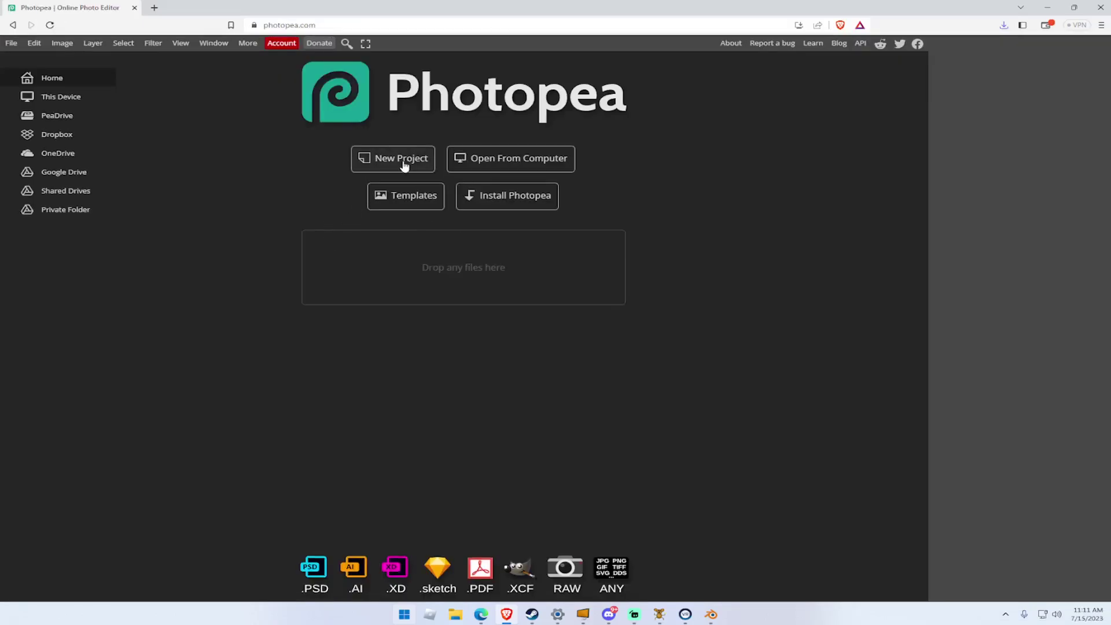
{"action": "left_click", "coordinate": [401, 165]}
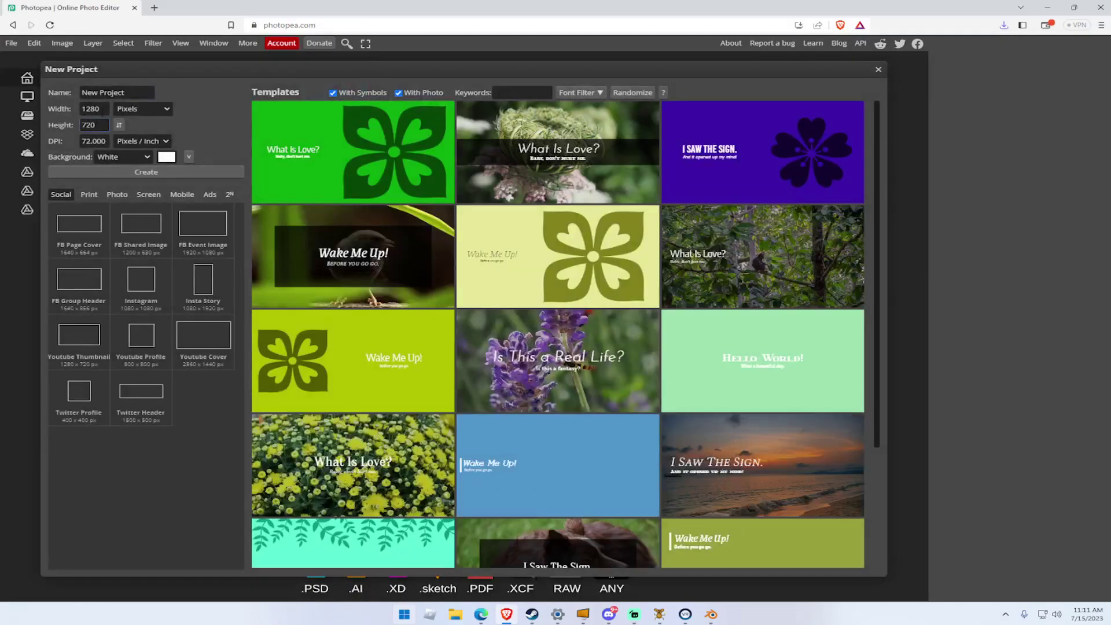
{"action": "double_click", "coordinate": [91, 109]}
{"action": "left_click", "coordinate": [93, 124]}
{"action": "left_click", "coordinate": [126, 171]}
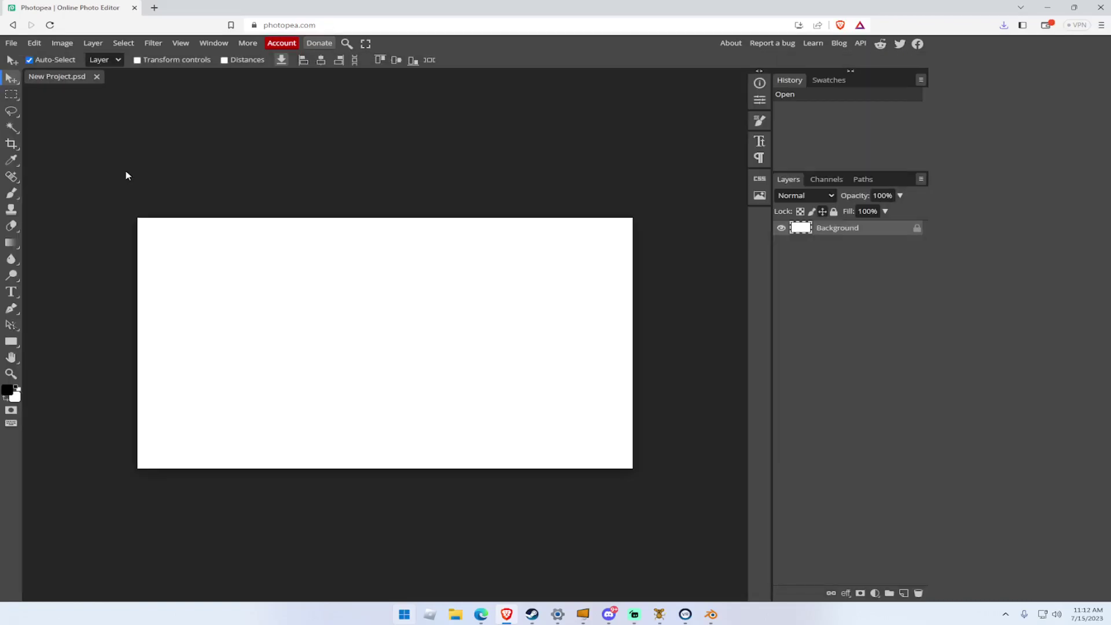
Place the PNG image FBnEG83VcAAFkqI from the Downloads folder into the project.
{"action": "left_click", "coordinate": [13, 44]}
{"action": "left_click", "coordinate": [48, 99]}
{"action": "left_click", "coordinate": [173, 122]}
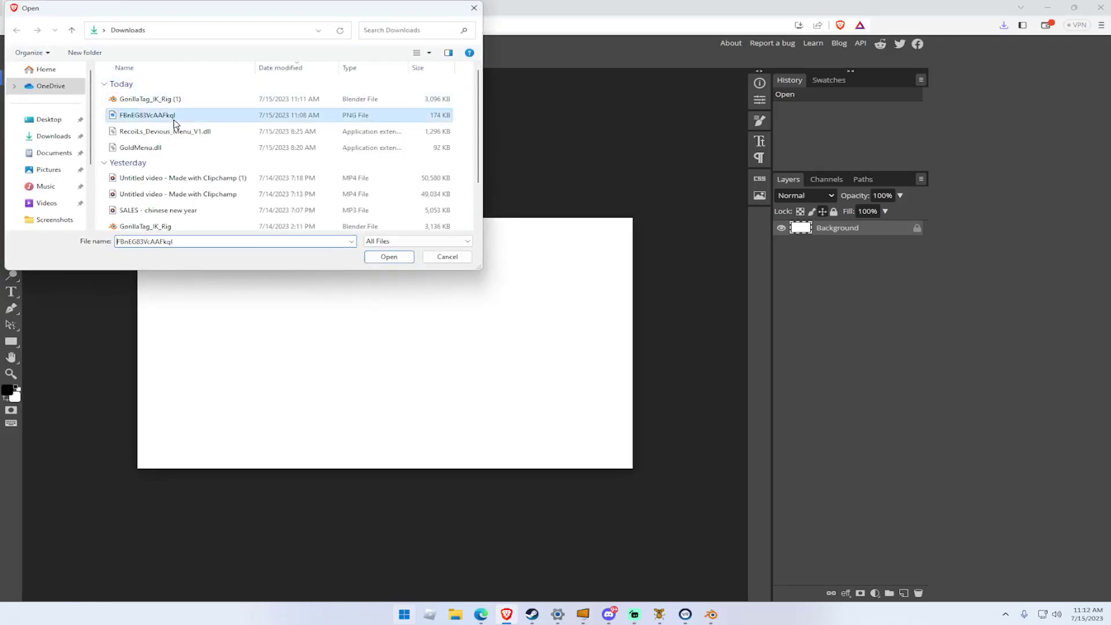
{"action": "left_click", "coordinate": [389, 256]}
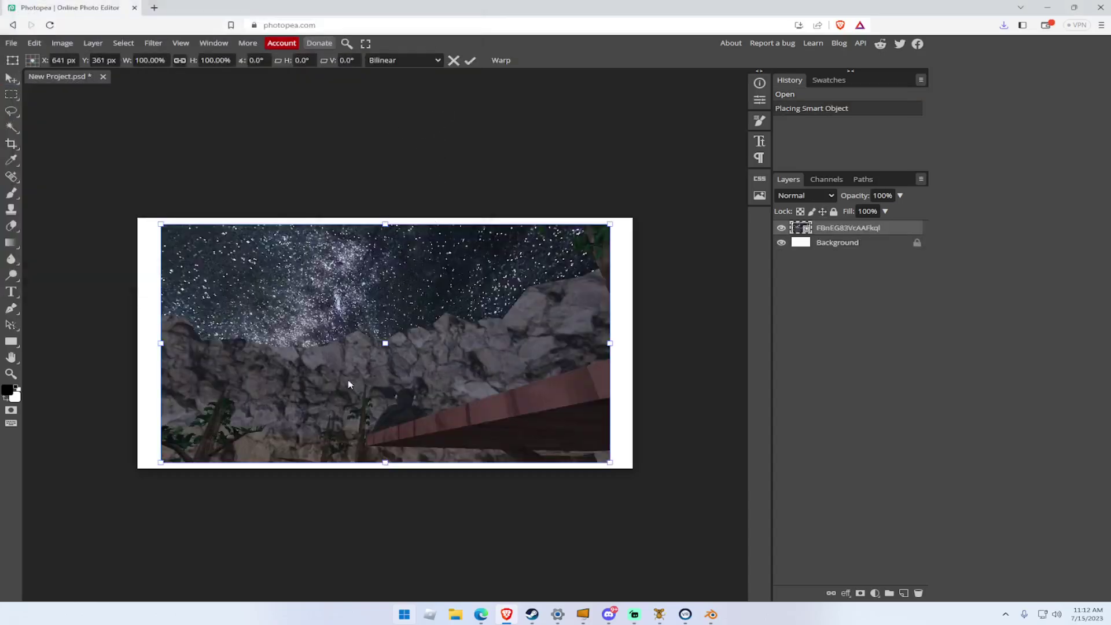
Stretch the placed image to fill the whole canvas, about 110% in width and 105% in height.
{"action": "left_click_drag", "start_coordinate": [161, 462], "coordinate": [137, 468]}
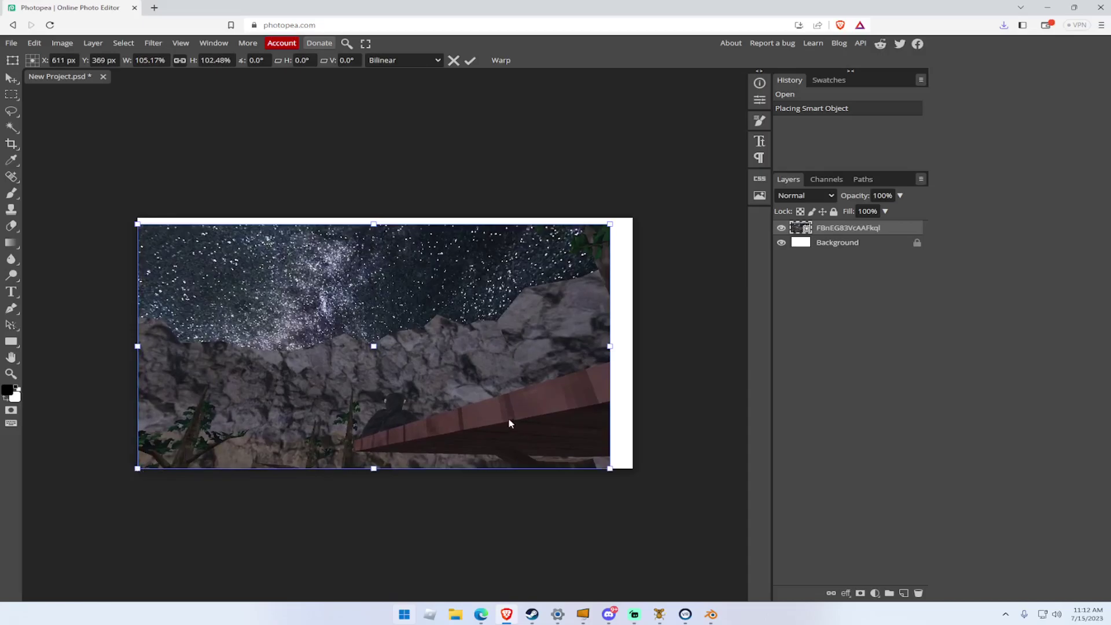
{"action": "left_click_drag", "start_coordinate": [610, 349], "coordinate": [633, 348]}
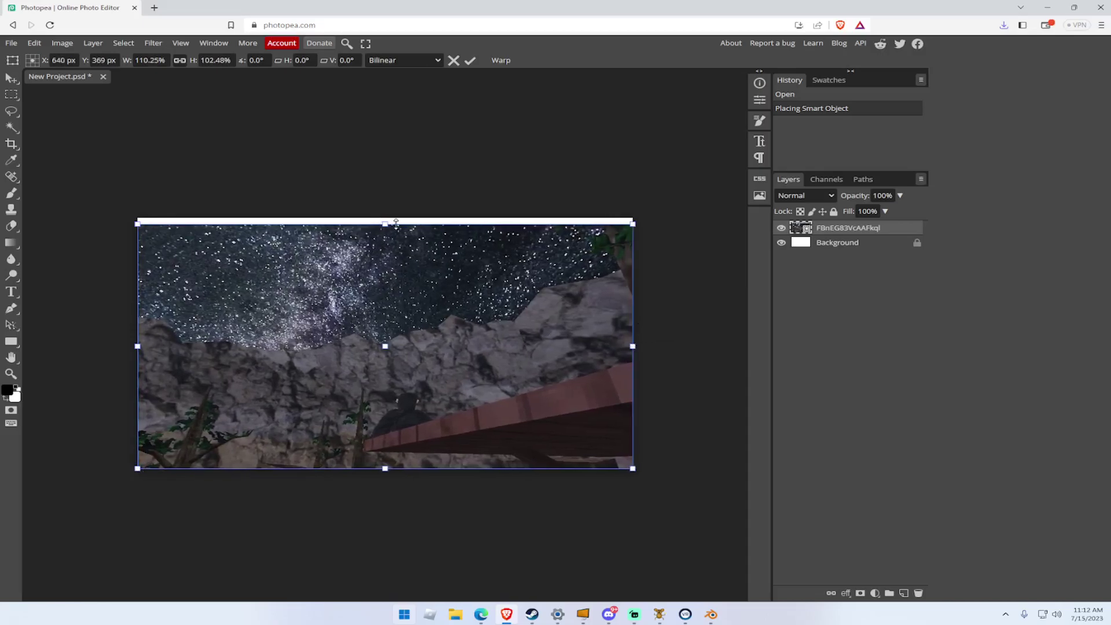
{"action": "mouse_move", "coordinate": [388, 223]}
{"action": "left_mouse_down"}
{"action": "mouse_move", "coordinate": [384, 207]}
{"action": "mouse_move", "coordinate": [385, 219]}
{"action": "left_mouse_up"}
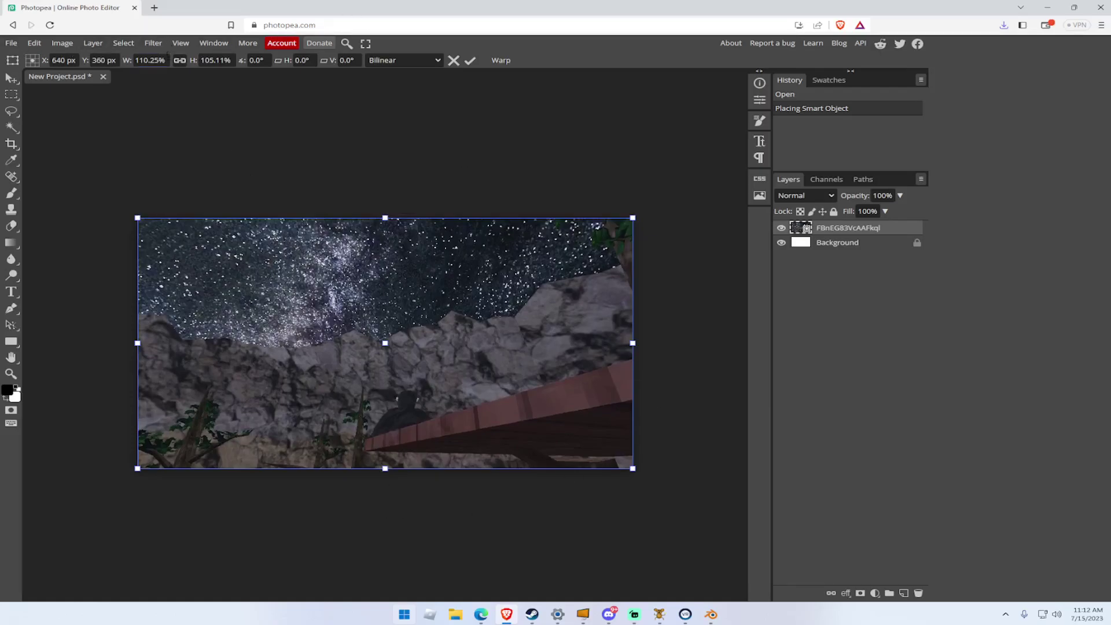
Apply a Brightness/Contrast adjustment to the image with brightness 71 and contrast 11.
{"action": "left_click", "coordinate": [73, 45]}
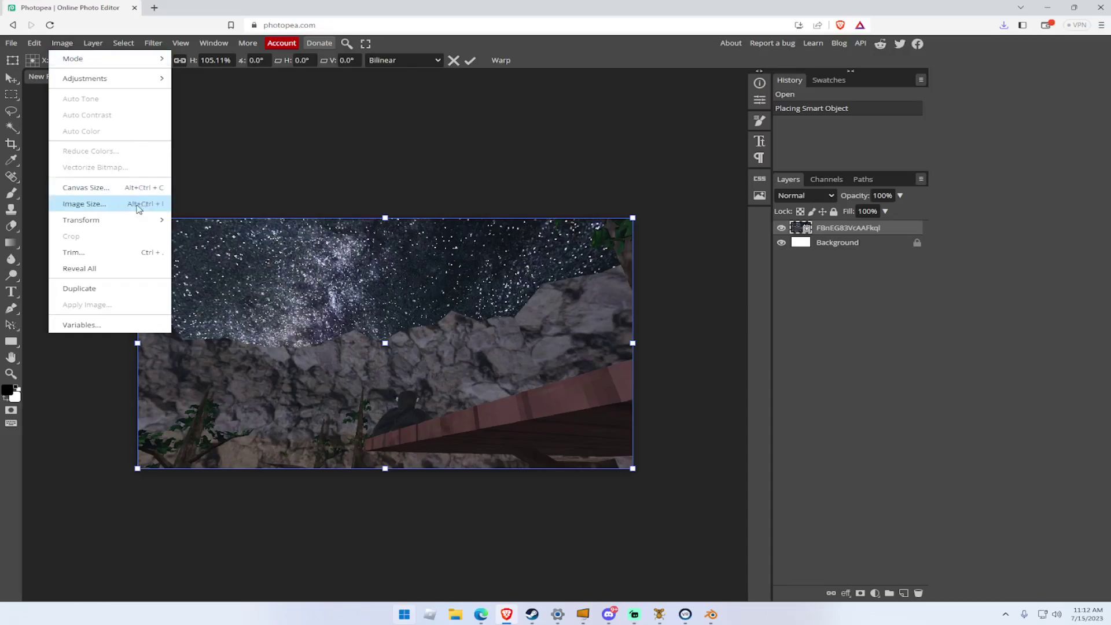
{"action": "mouse_move", "coordinate": [132, 218]}
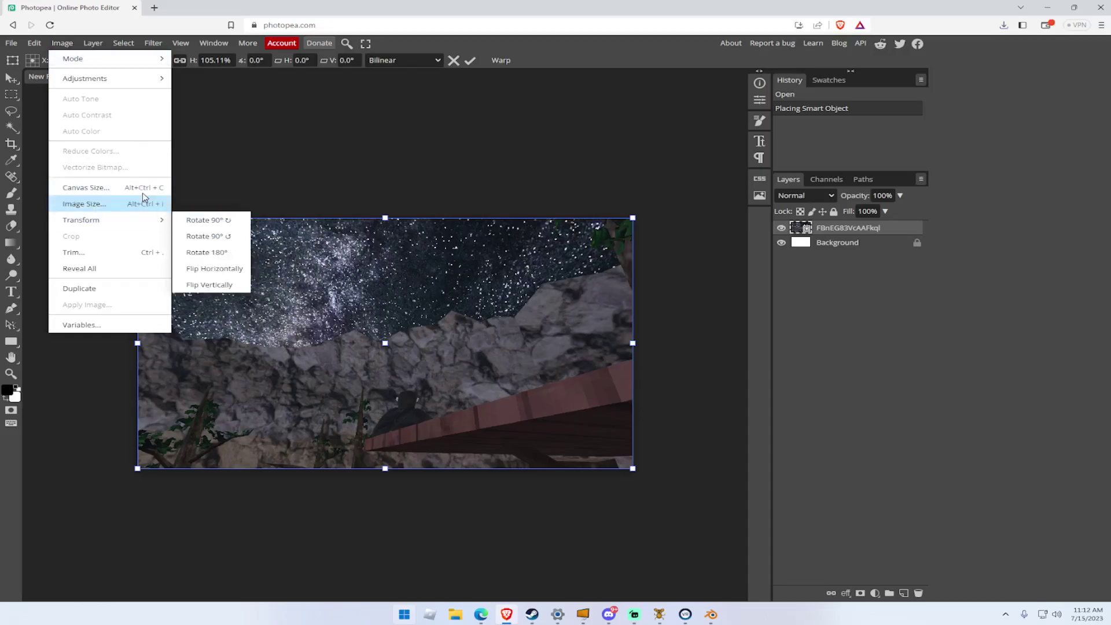
{"action": "mouse_move", "coordinate": [128, 81]}
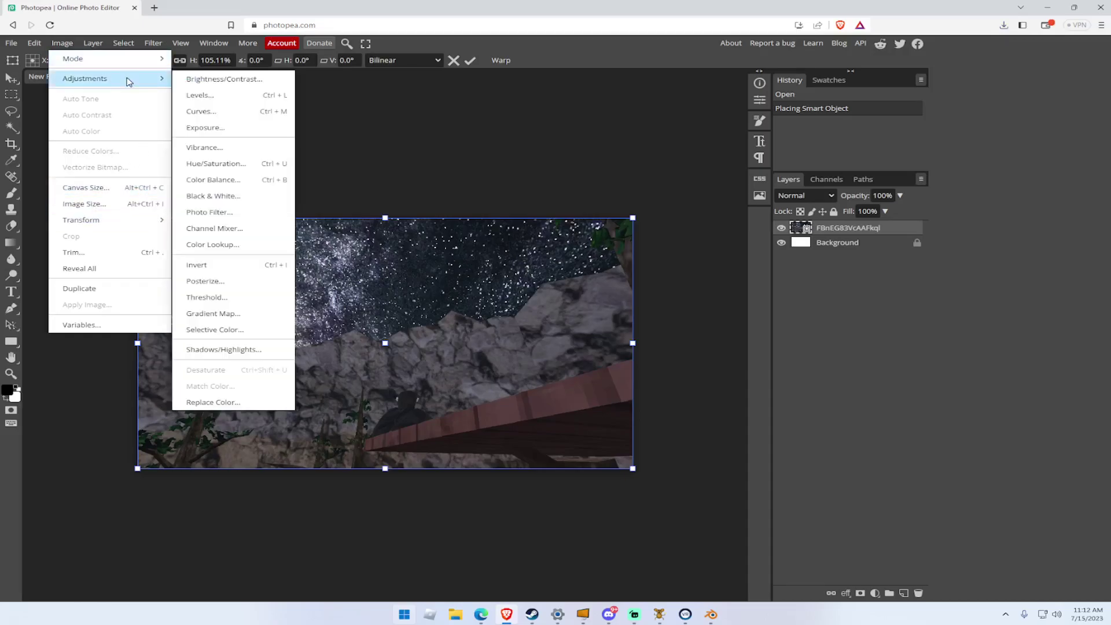
{"action": "left_click", "coordinate": [252, 84]}
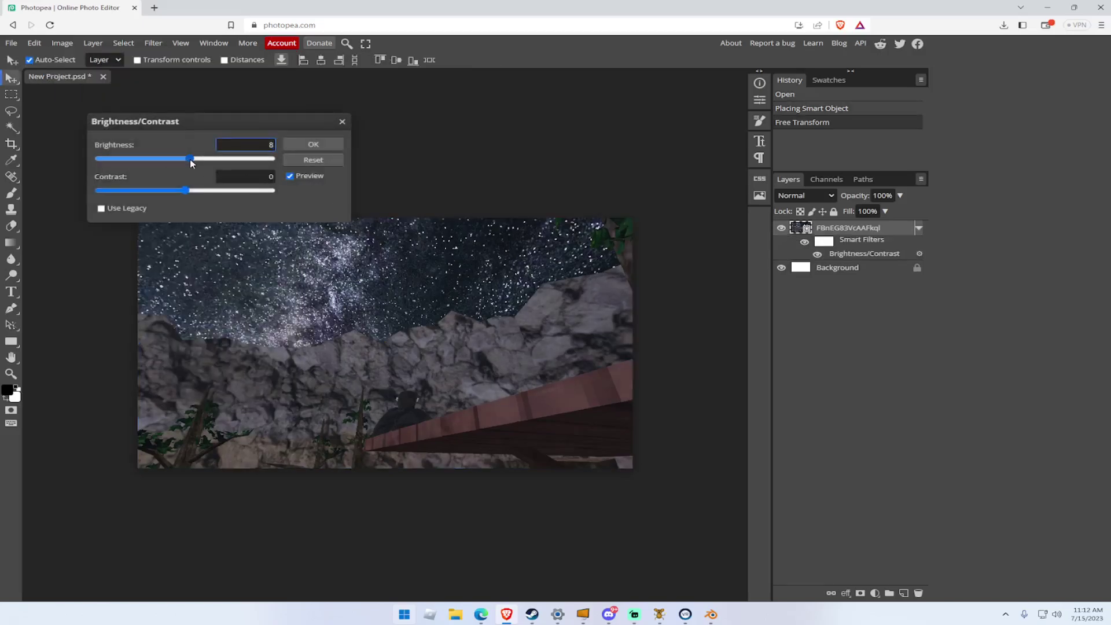
{"action": "left_click_drag", "start_coordinate": [190, 158], "coordinate": [201, 193]}
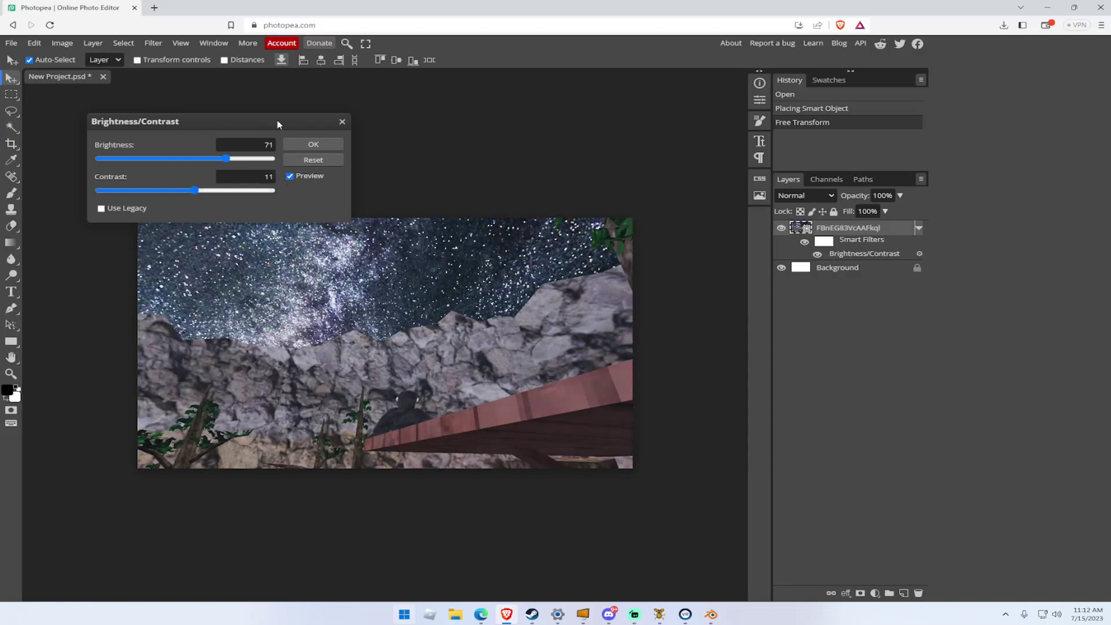
{"action": "left_click", "coordinate": [307, 142]}
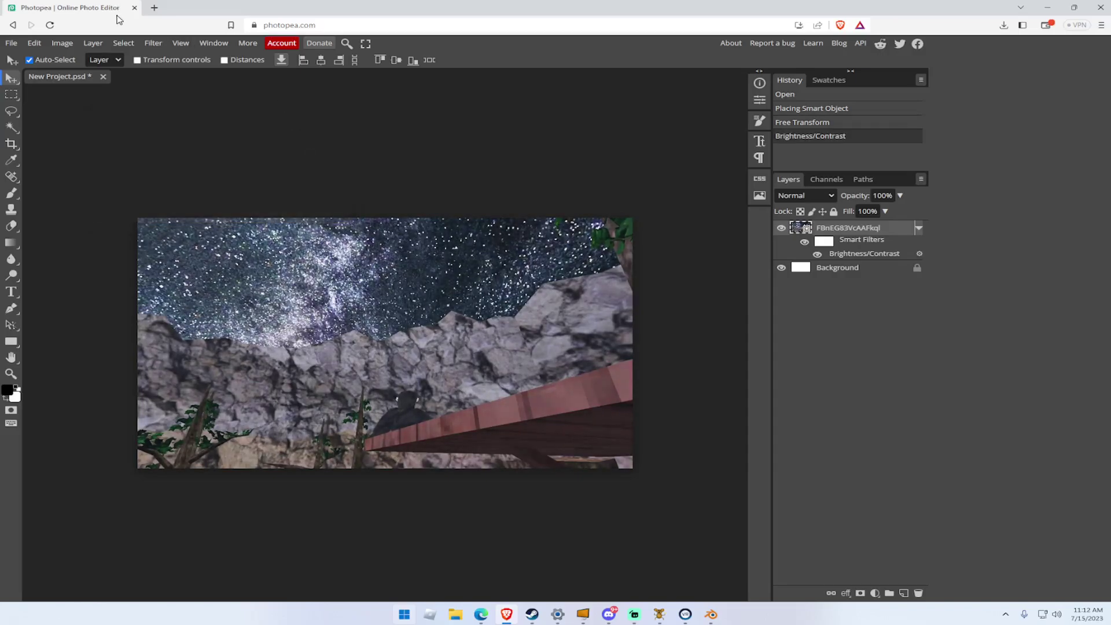
Apply a Motion Blur filter to the image with a distance of 4 px and an angle of 0°.
{"action": "left_click", "coordinate": [153, 42]}
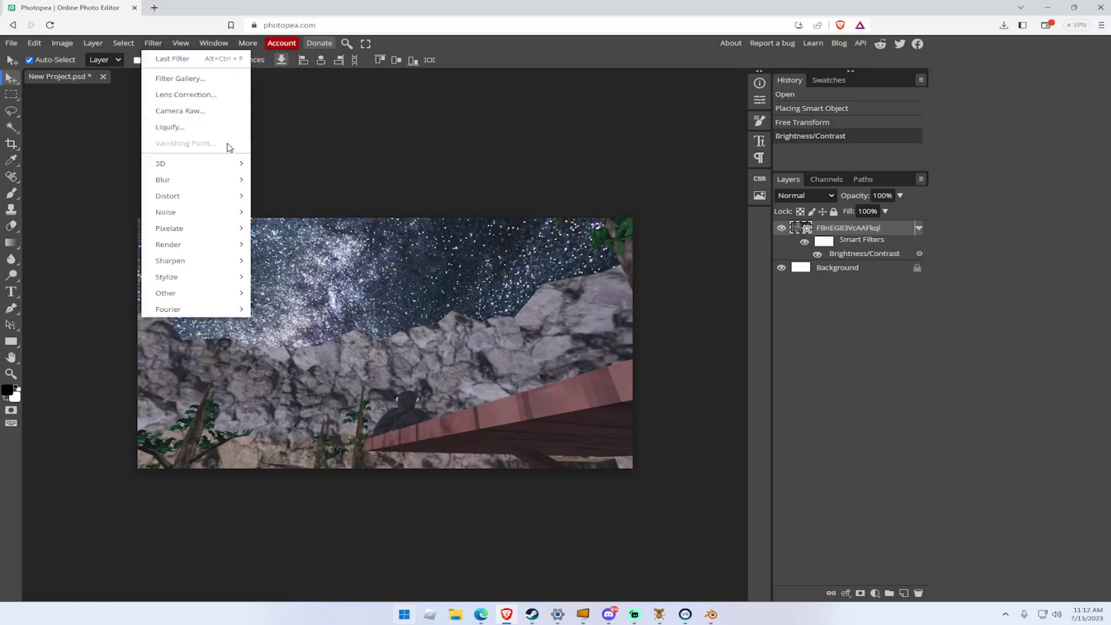
{"action": "mouse_move", "coordinate": [222, 179]}
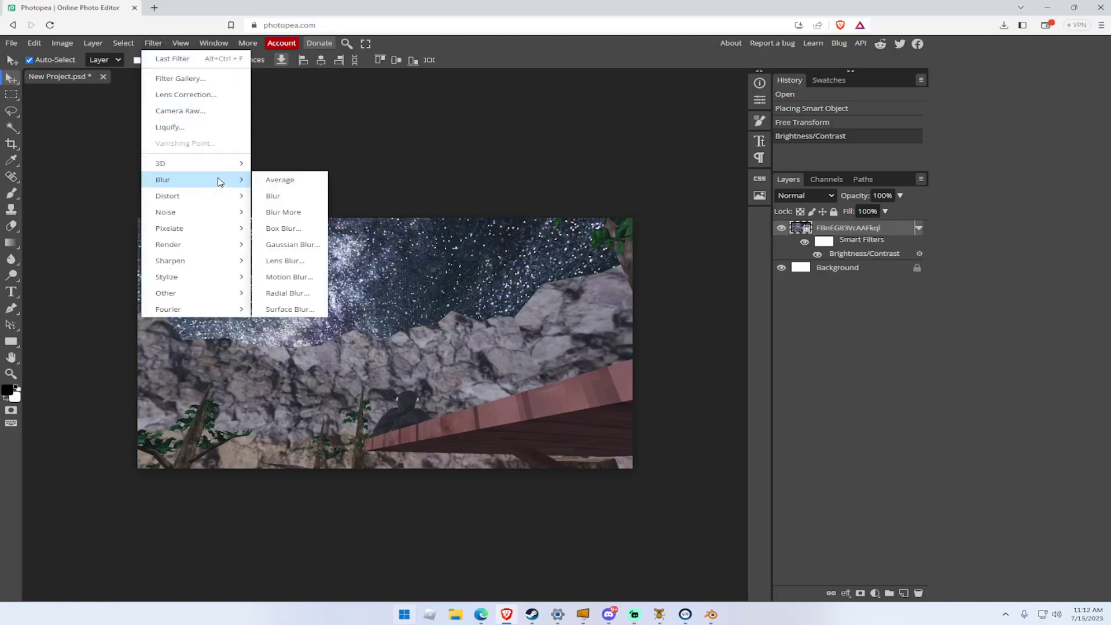
{"action": "left_click", "coordinate": [312, 277]}
{"action": "left_click", "coordinate": [104, 182]}
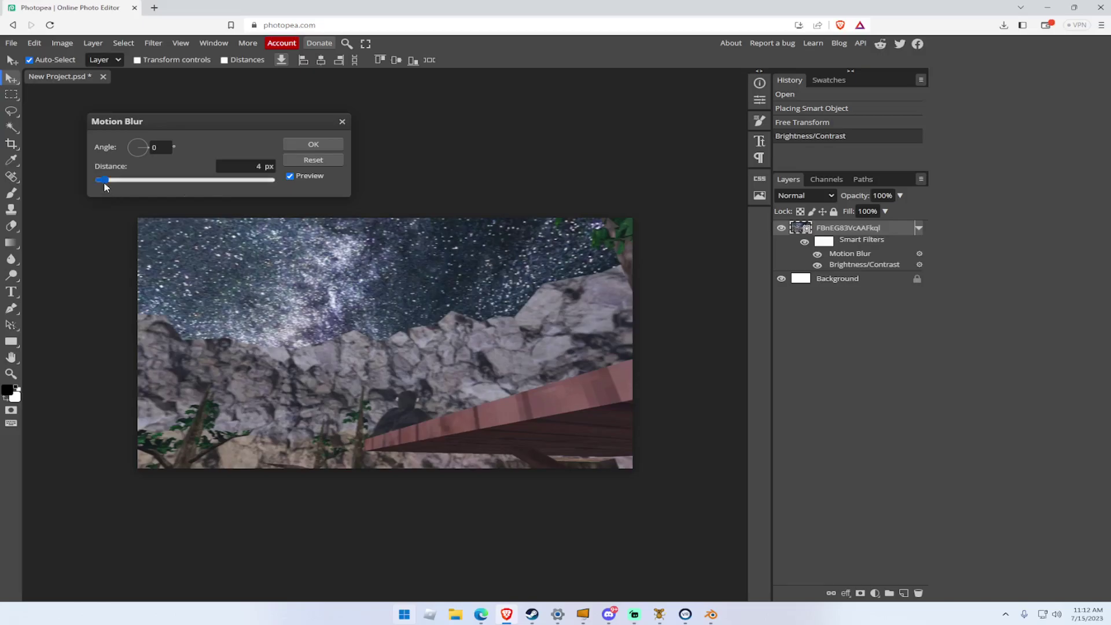
{"action": "mouse_move", "coordinate": [105, 184]}
{"action": "left_mouse_down"}
{"action": "mouse_move", "coordinate": [167, 180]}
{"action": "mouse_move", "coordinate": [125, 180]}
{"action": "left_mouse_up"}
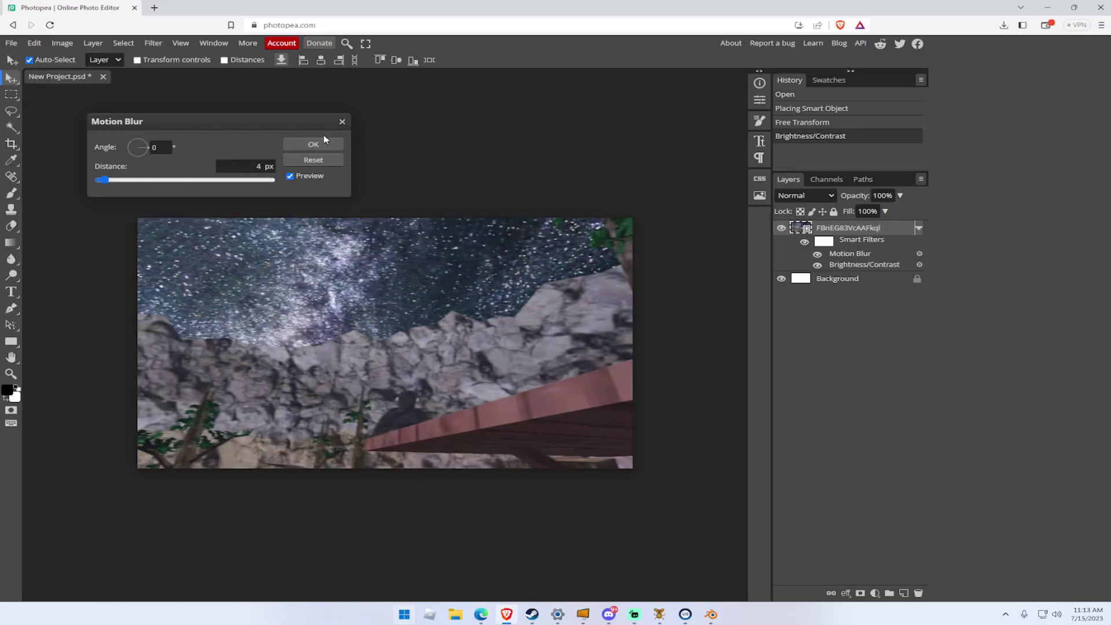
{"action": "left_click", "coordinate": [321, 149]}
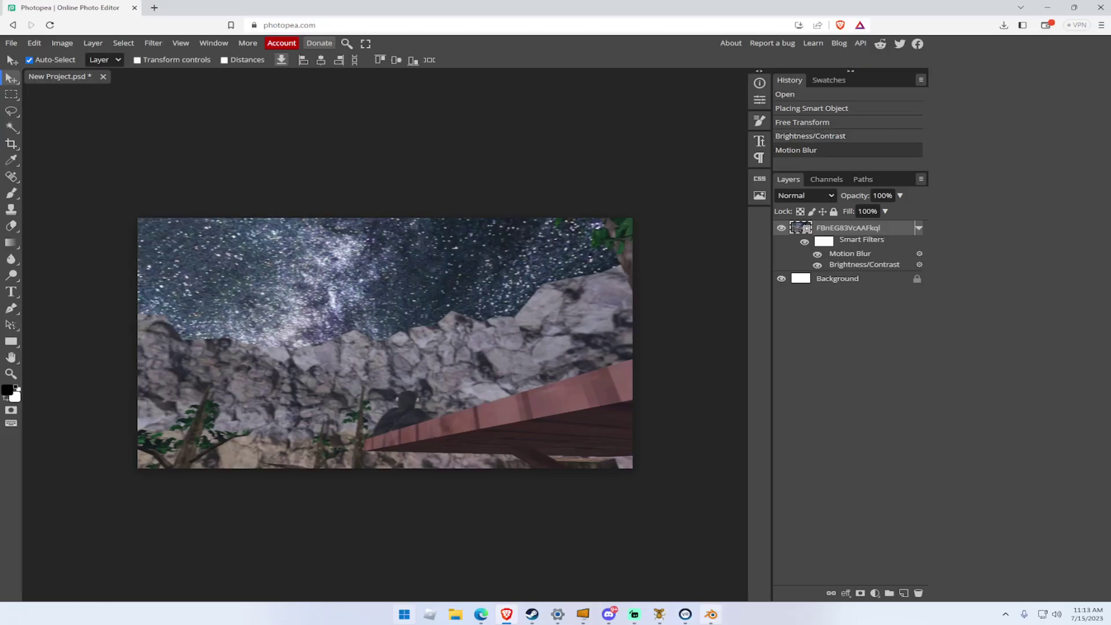
Collapse the image layer's smart filters and delete the white Background layer.
{"action": "left_click", "coordinate": [919, 229]}
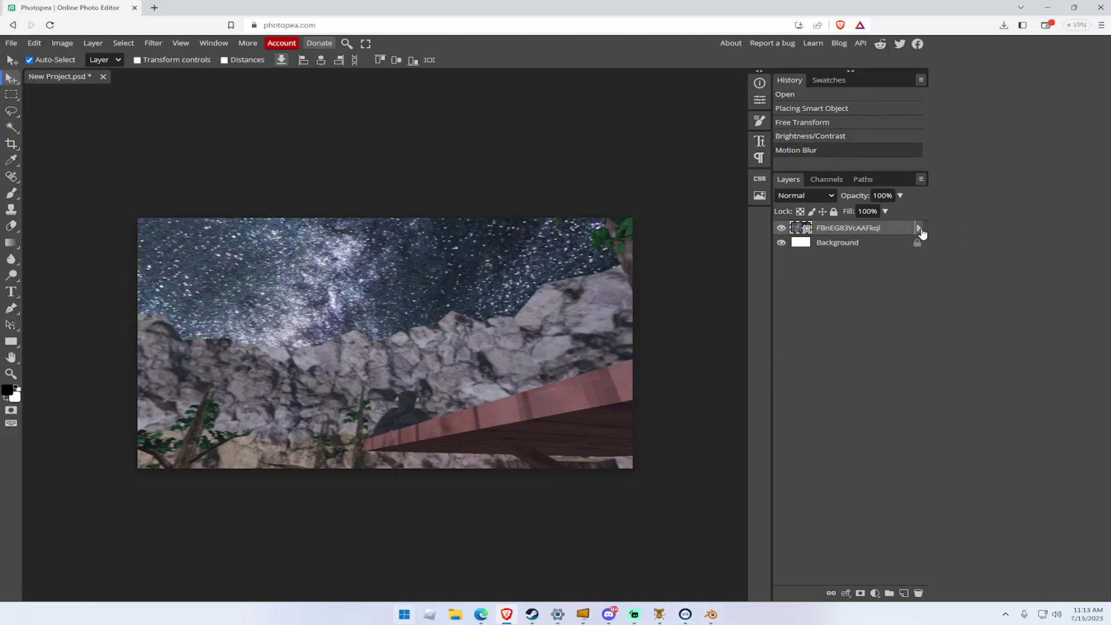
{"action": "right_click", "coordinate": [850, 246]}
{"action": "left_click", "coordinate": [850, 323]}
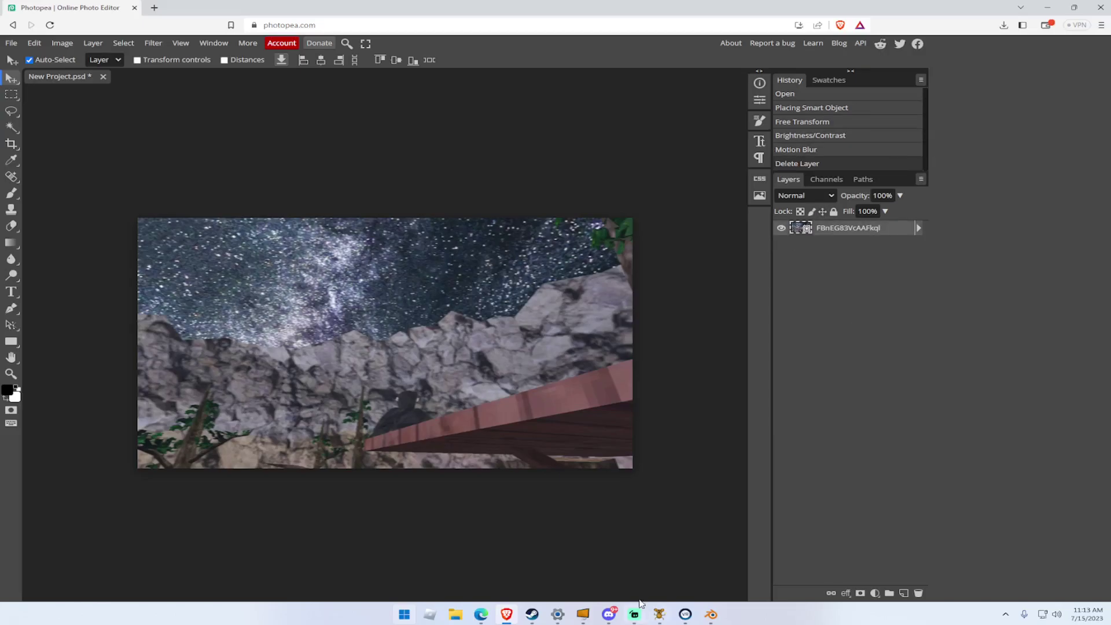
Rename the remaining image layer as Background.
{"action": "double_click", "coordinate": [879, 230]}
{"action": "key", "text": "BackSpace"}
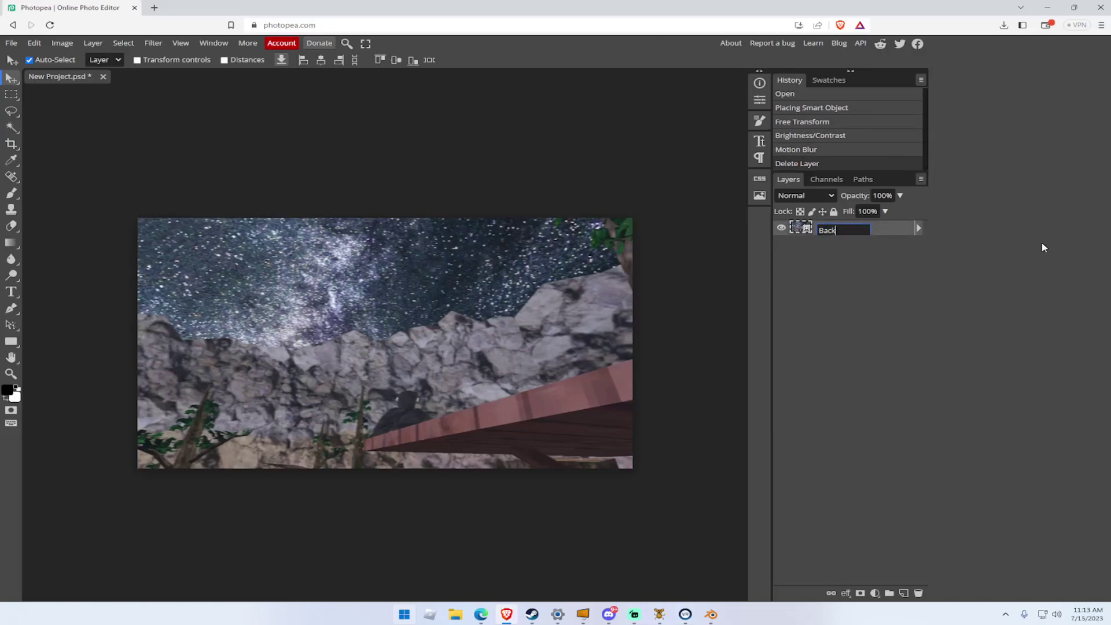
{"action": "type", "text": "Background"}
{"action": "key", "text": "Return"}
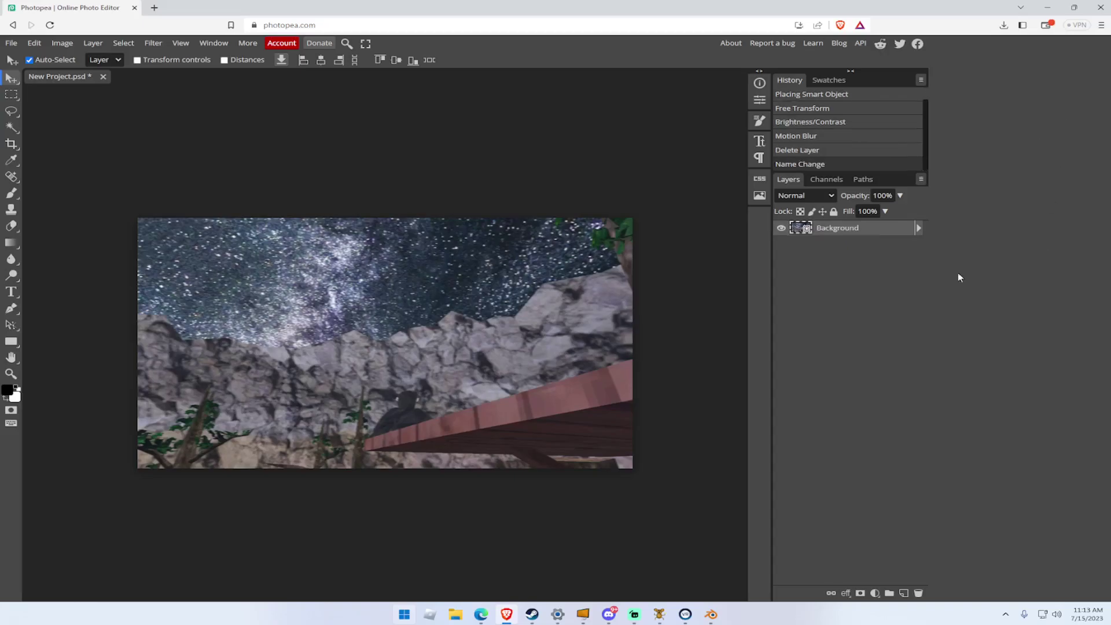
Switch to Blender and open GorillaTag_IK_Rig (1).blend from Downloads, discarding the changes in the current file.
{"action": "left_click", "coordinate": [720, 622]}
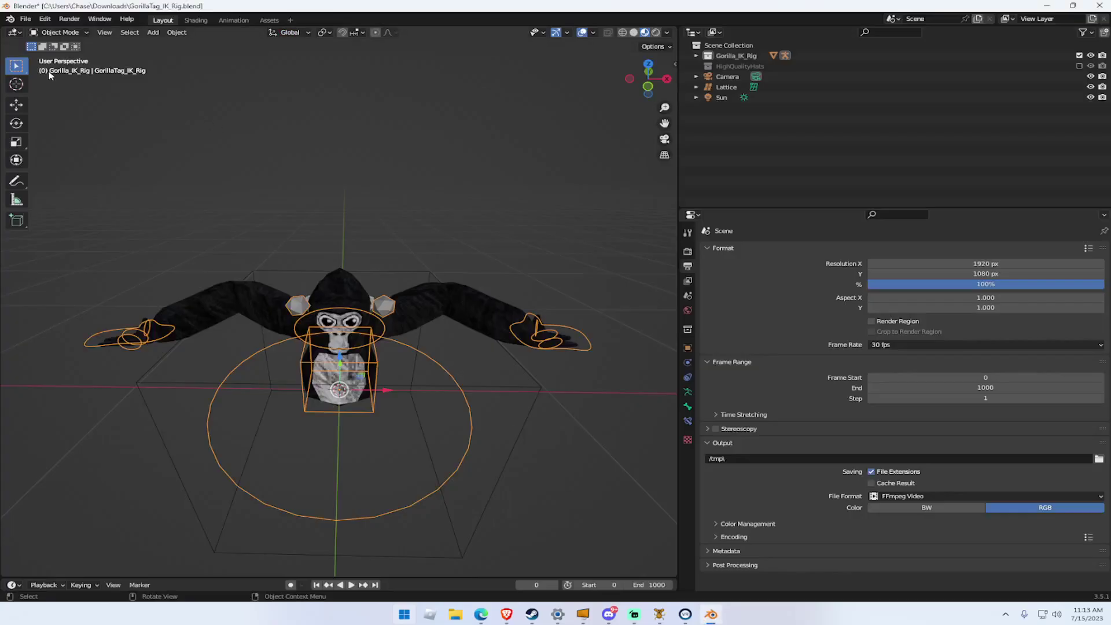
{"action": "left_click", "coordinate": [26, 19]}
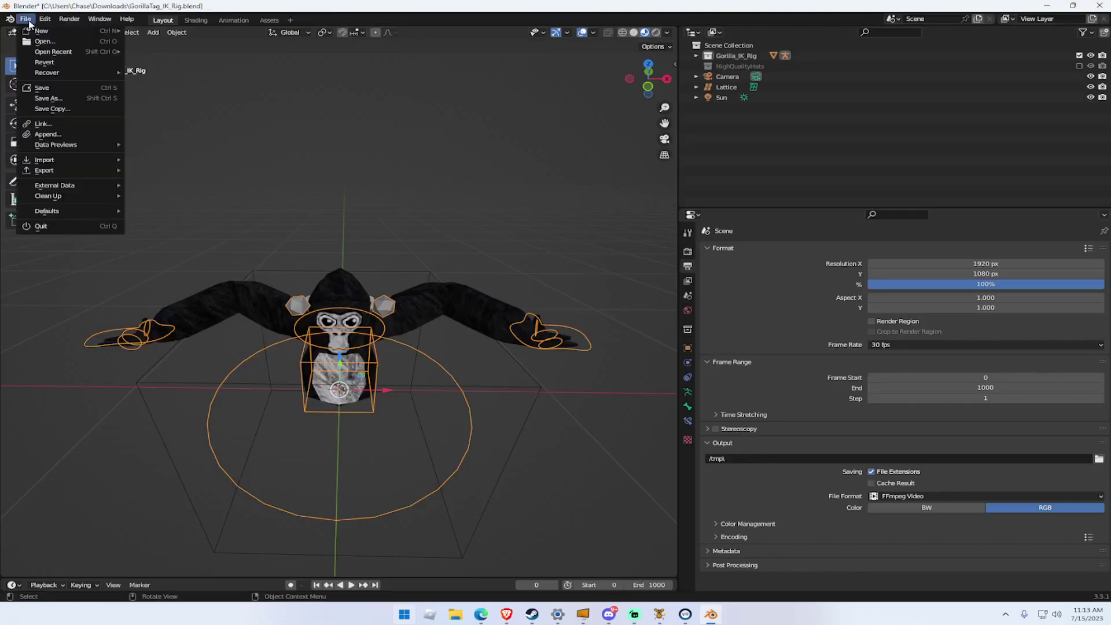
{"action": "left_click", "coordinate": [55, 44]}
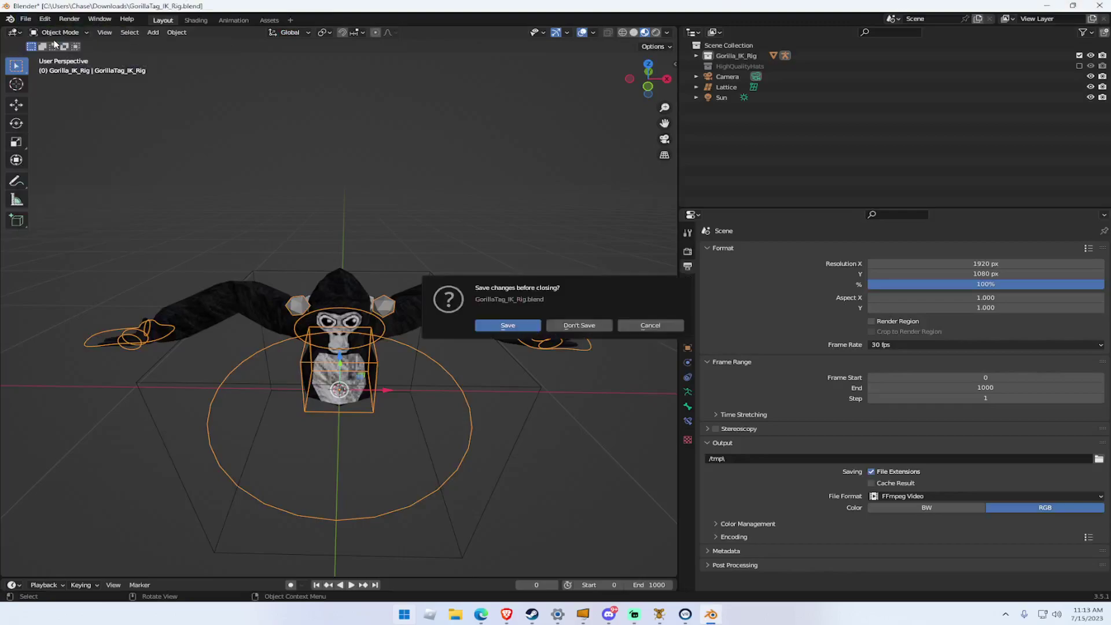
{"action": "left_click", "coordinate": [578, 326]}
{"action": "left_click", "coordinate": [495, 202]}
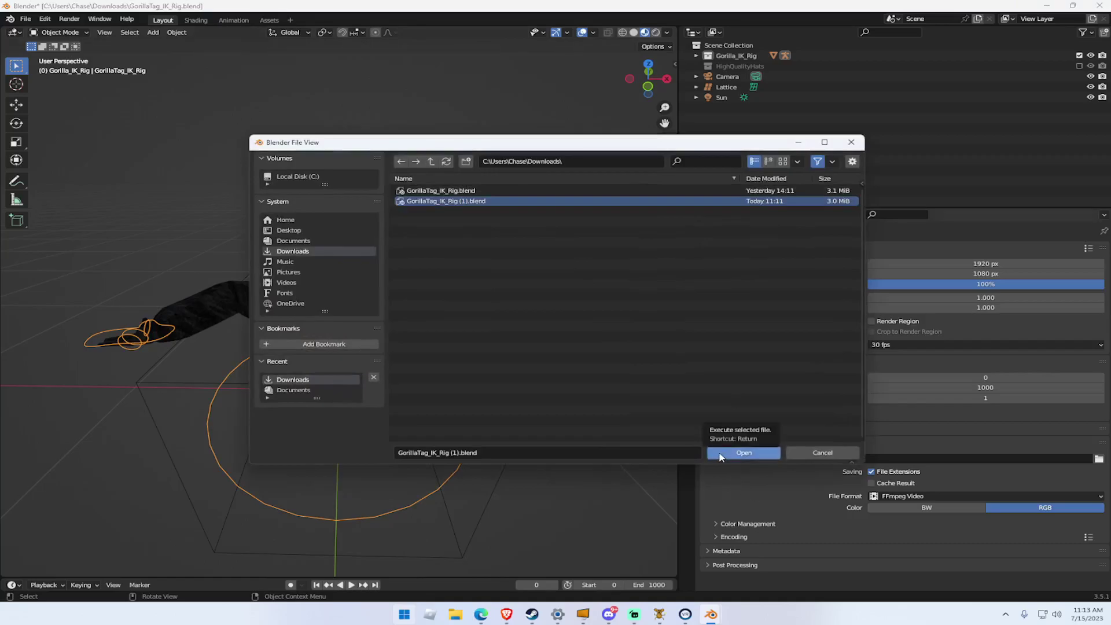
{"action": "left_click", "coordinate": [744, 453]}
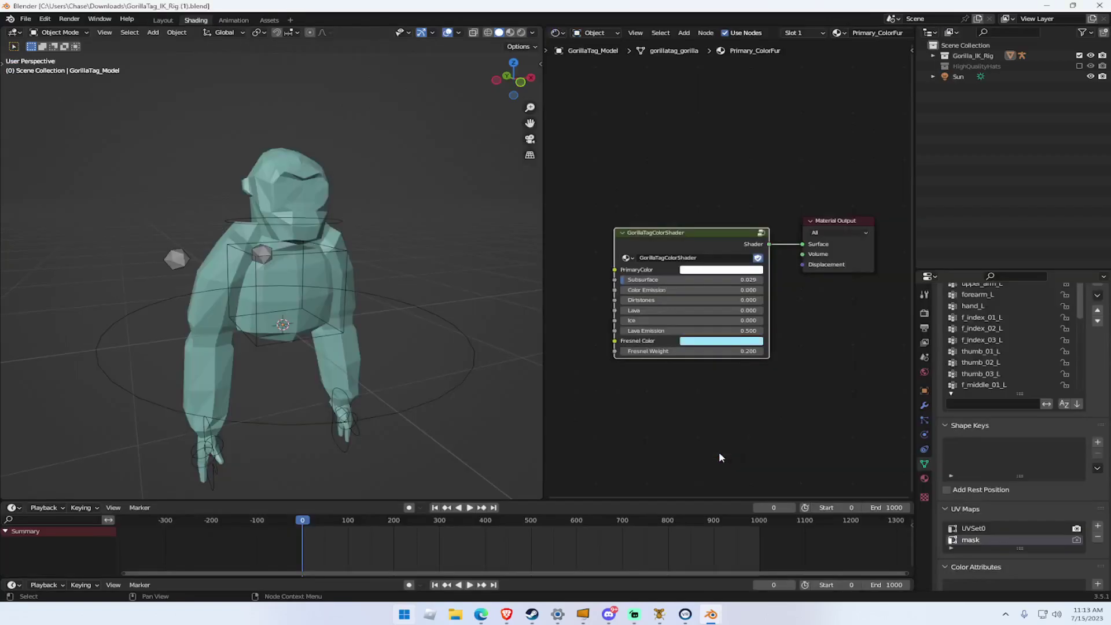
{"action": "right_click", "coordinate": [352, 219]}
{"action": "left_click_drag", "start_coordinate": [467, 177], "coordinate": [434, 166]}
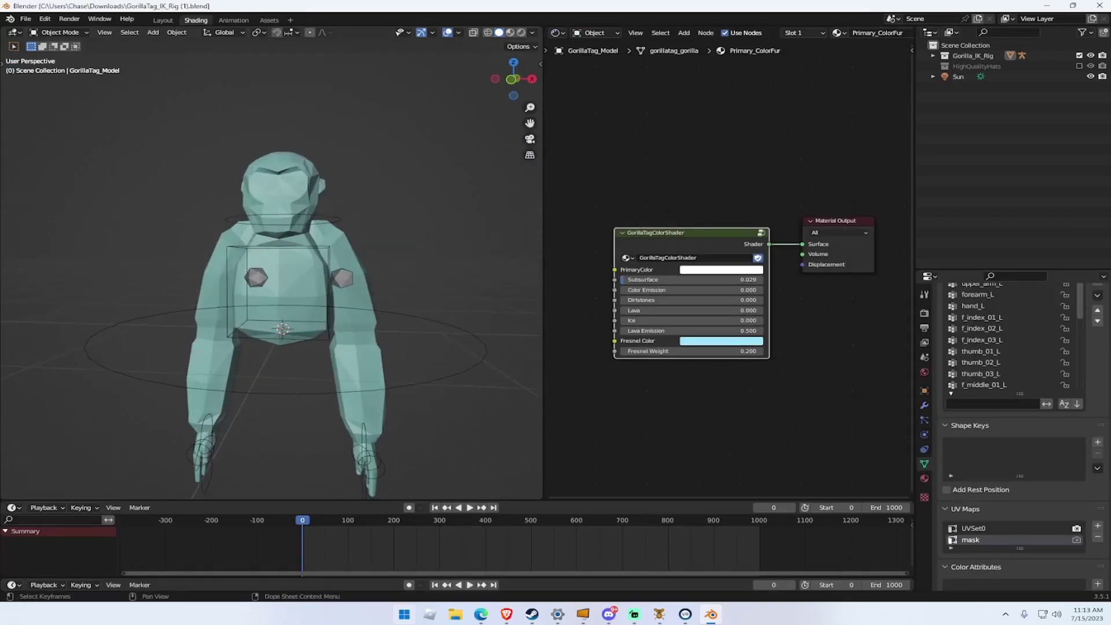
Switch to the Brave browser and view the latest GorillaTagNachoRig release of the GorillaTag-Player-IK-Blender-Rig repository on GitHub in a new tab.
{"action": "left_click", "coordinate": [503, 615]}
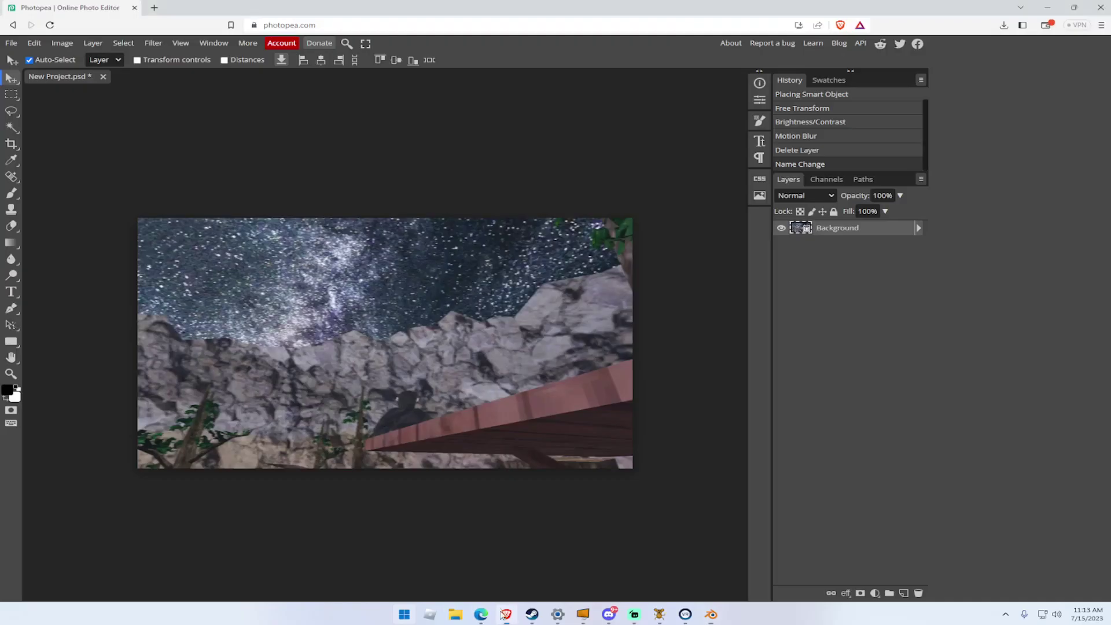
{"action": "left_click", "coordinate": [154, 7]}
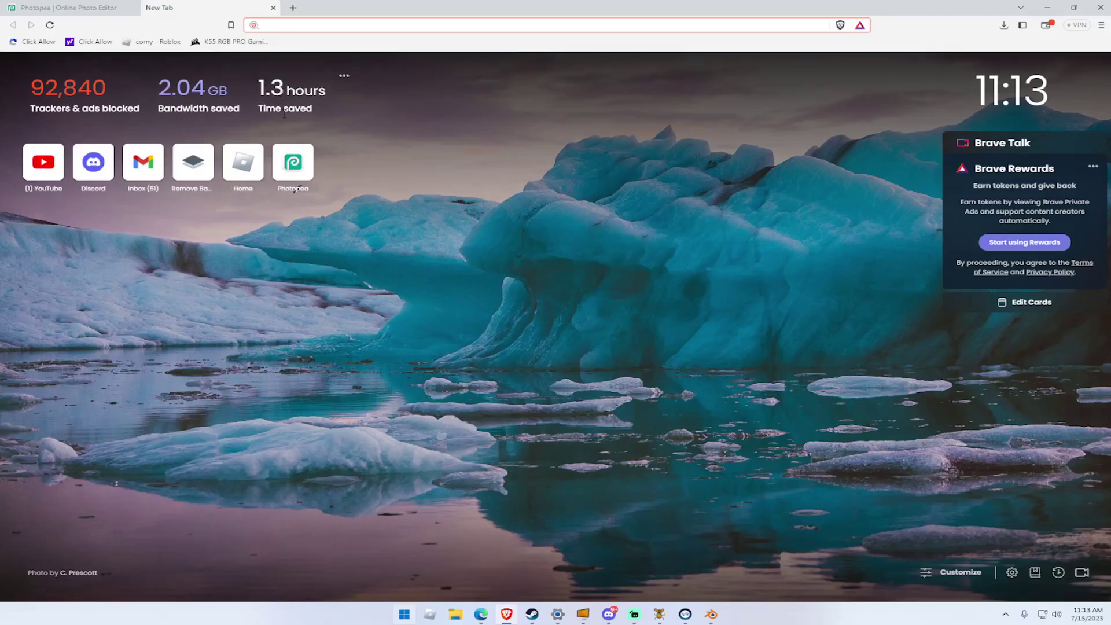
{"action": "type", "text": "Gorilla"}
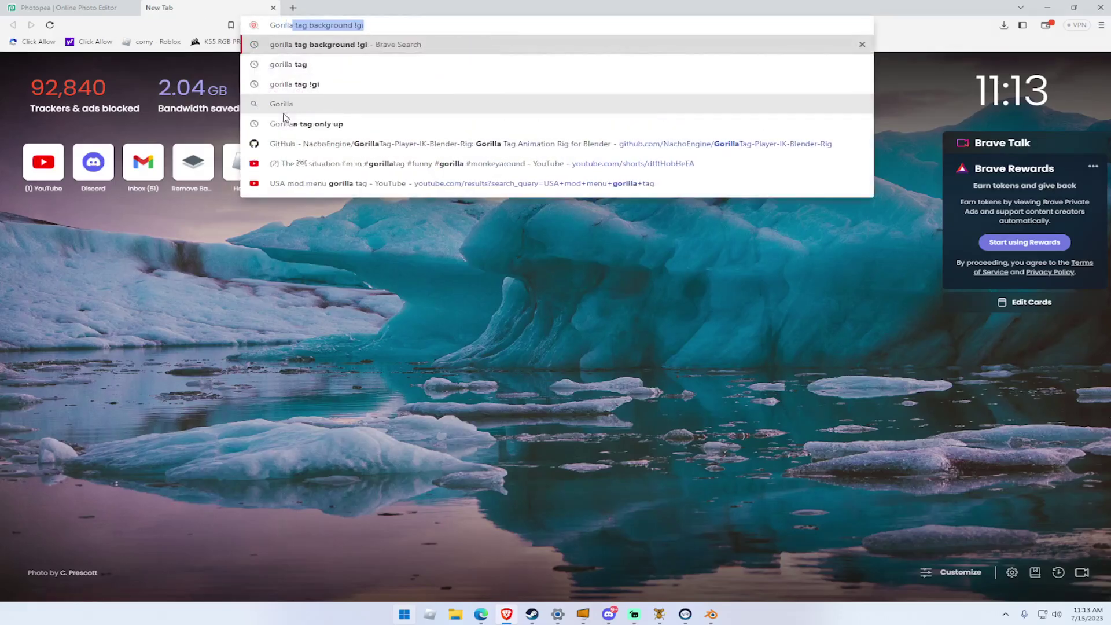
{"action": "left_click", "coordinate": [280, 144]}
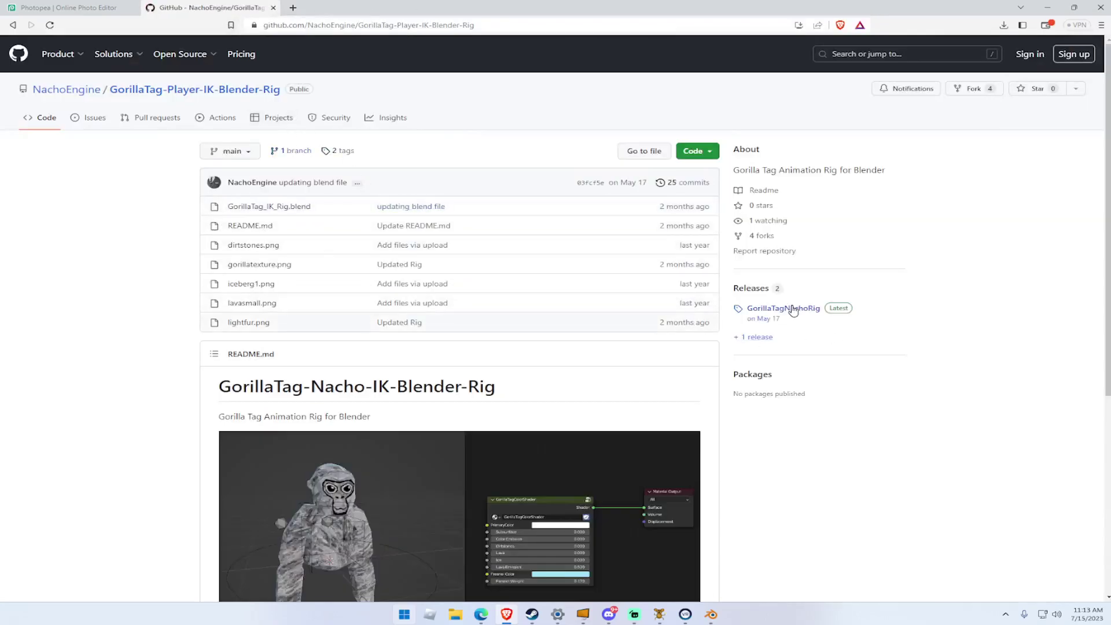
{"action": "left_click", "coordinate": [798, 310]}
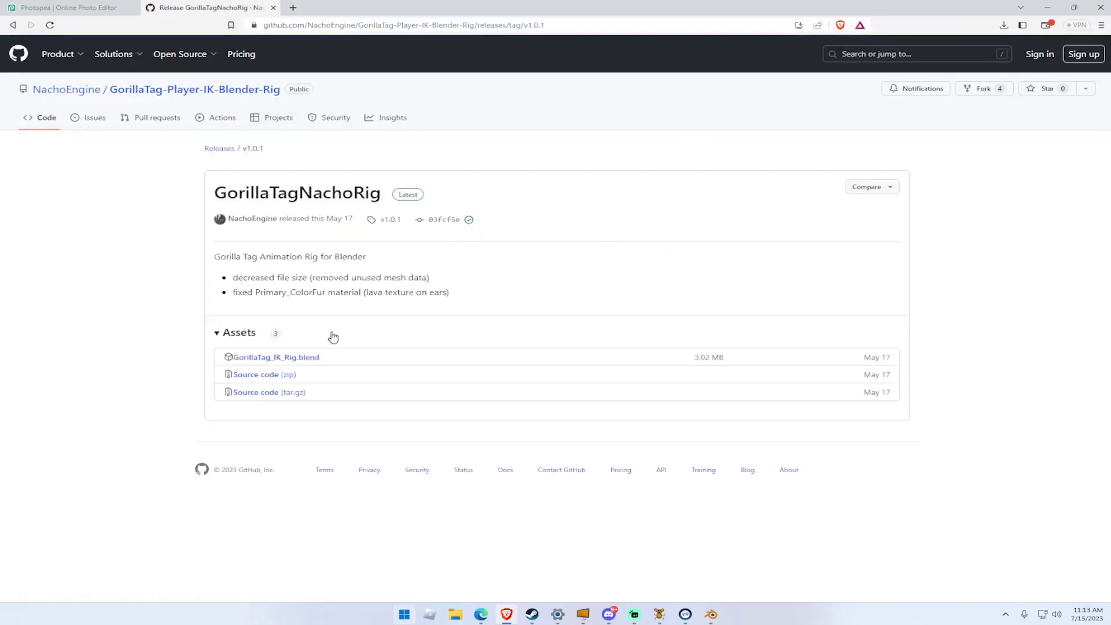
Close the GitHub release tab, return to Blender and show the gorilla in Material Preview shading.
{"action": "left_click", "coordinate": [273, 7]}
{"action": "left_click", "coordinate": [710, 613]}
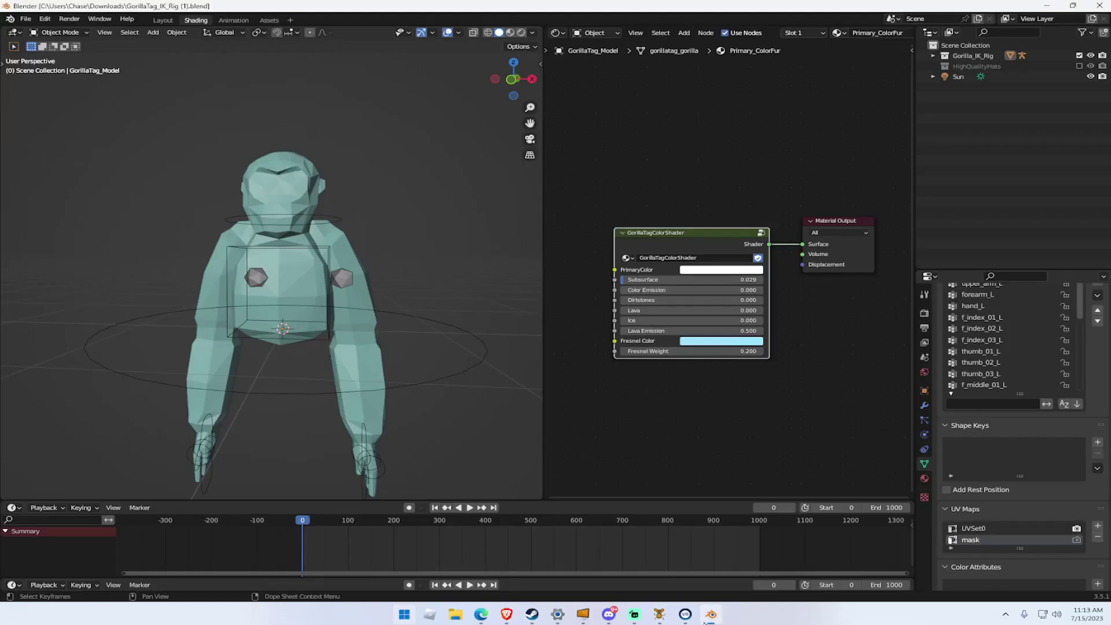
{"action": "left_click_drag", "start_coordinate": [332, 266], "coordinate": [364, 275]}
{"action": "left_click", "coordinate": [510, 33]}
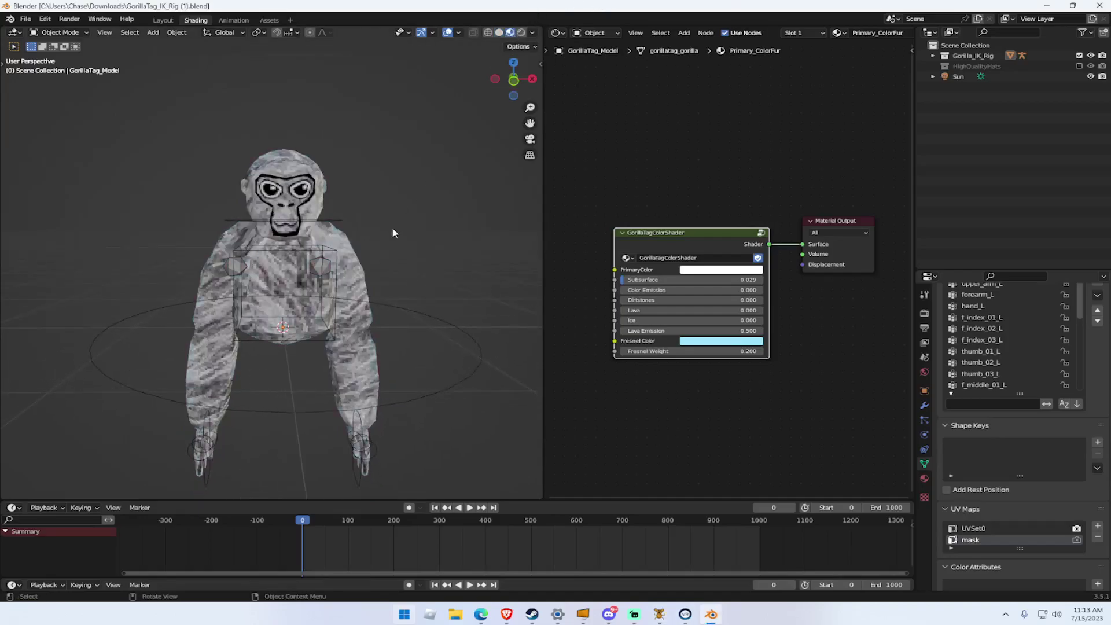
{"action": "mouse_move", "coordinate": [392, 226]}
{"action": "left_mouse_down"}
{"action": "mouse_move", "coordinate": [368, 220]}
{"action": "mouse_move", "coordinate": [391, 231]}
{"action": "left_mouse_up"}
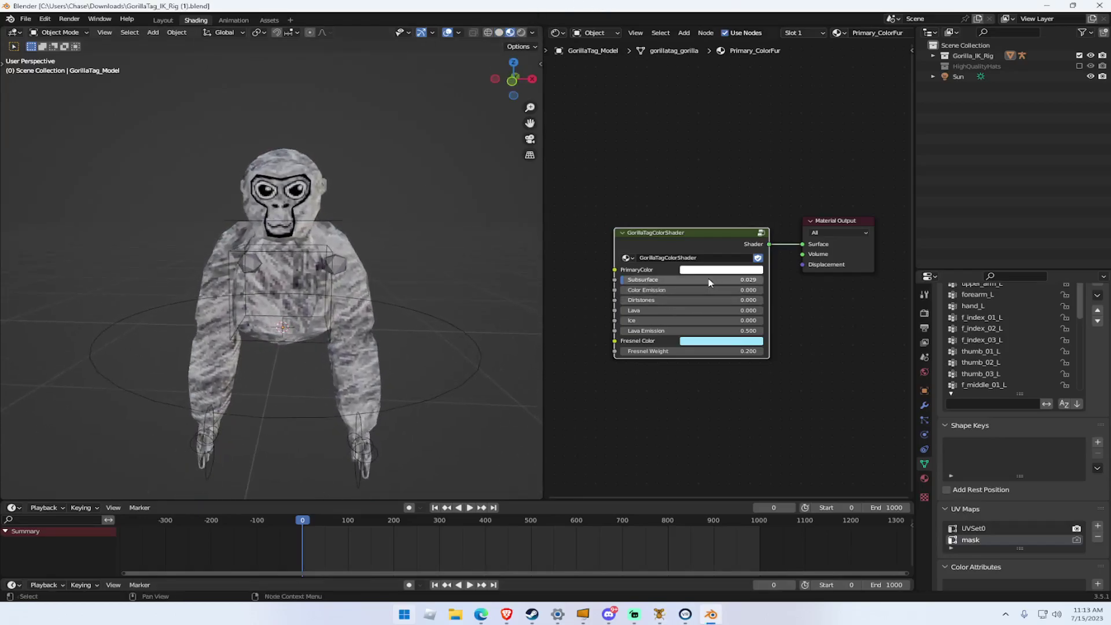
Set the PrimaryColor of the GorillaTagColorShader node to purple.
{"action": "left_click", "coordinate": [721, 272]}
{"action": "mouse_move", "coordinate": [736, 177]}
{"action": "left_mouse_down"}
{"action": "mouse_move", "coordinate": [754, 170]}
{"action": "mouse_move", "coordinate": [707, 197]}
{"action": "mouse_move", "coordinate": [709, 155]}
{"action": "mouse_move", "coordinate": [715, 181]}
{"action": "mouse_move", "coordinate": [751, 194]}
{"action": "mouse_move", "coordinate": [769, 152]}
{"action": "mouse_move", "coordinate": [769, 204]}
{"action": "mouse_move", "coordinate": [769, 138]}
{"action": "left_mouse_up"}
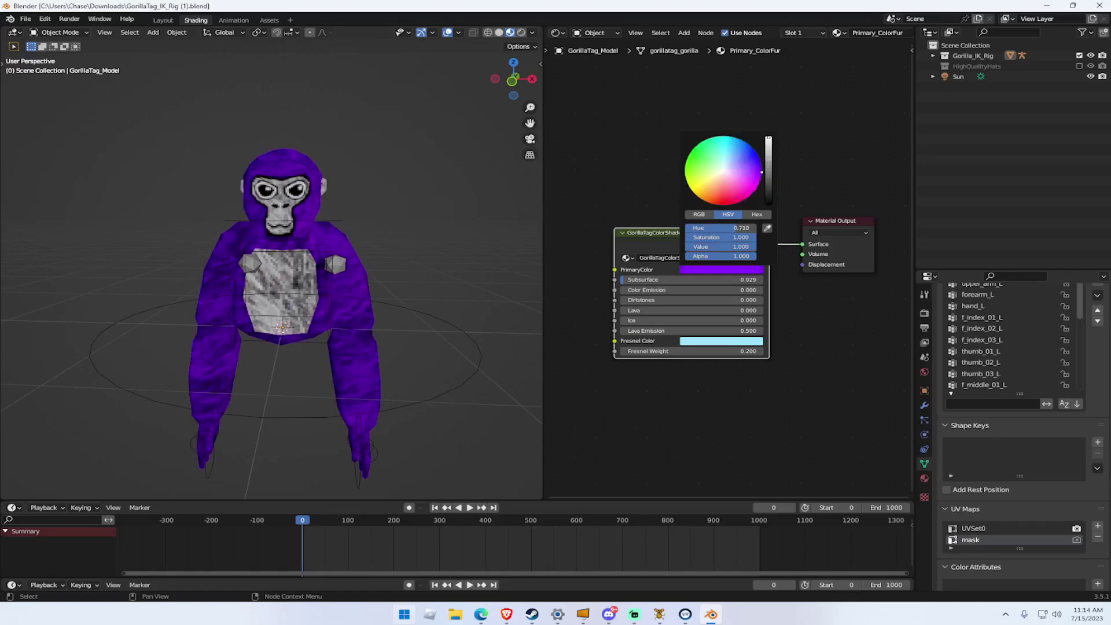
{"action": "left_click", "coordinate": [719, 341]}
{"action": "left_click_drag", "start_coordinate": [486, 303], "coordinate": [521, 313]}
{"action": "left_click", "coordinate": [707, 345]}
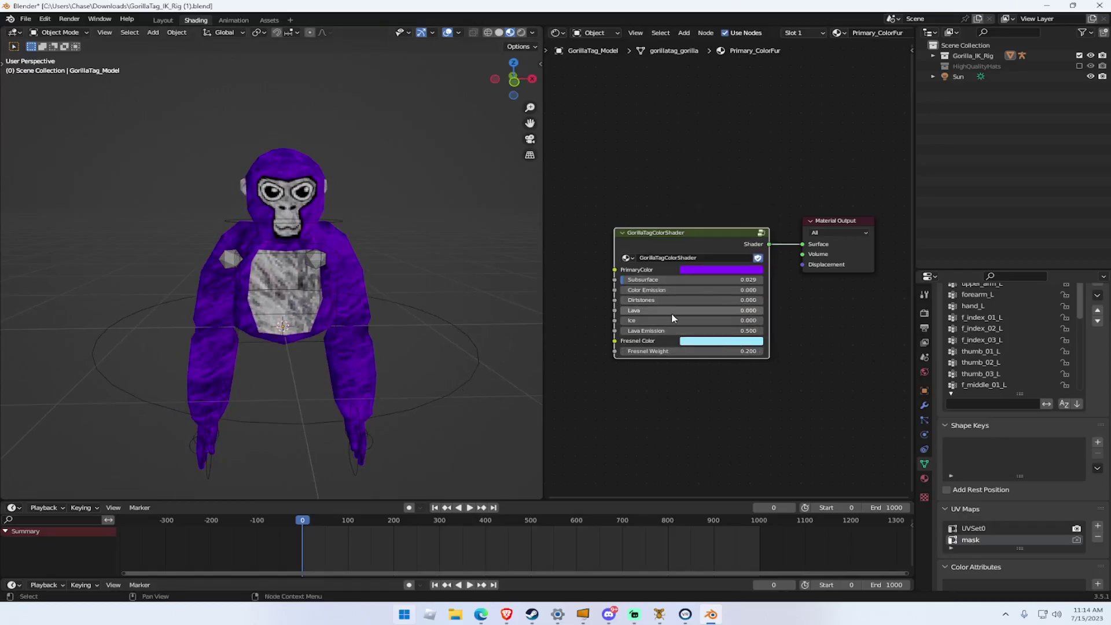
{"action": "mouse_move", "coordinate": [453, 300]}
{"action": "left_mouse_down"}
{"action": "mouse_move", "coordinate": [467, 309]}
{"action": "mouse_move", "coordinate": [451, 296]}
{"action": "left_mouse_up"}
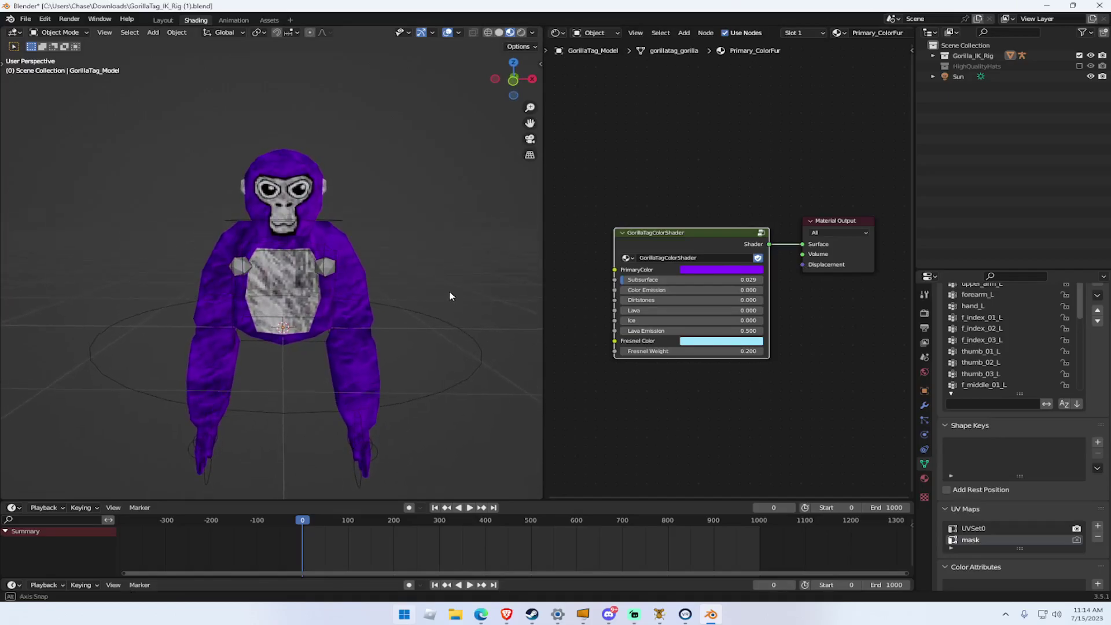
Select the GorillaTag_IK_Rig armature and put it in Pose Mode.
{"action": "scroll", "coordinate": [828, 337], "scroll_direction": "down", "scroll_amount": 4}
{"action": "scroll", "coordinate": [827, 337], "scroll_direction": "up", "scroll_amount": 4}
{"action": "scroll", "coordinate": [828, 337], "scroll_direction": "down", "scroll_amount": 4}
{"action": "scroll", "coordinate": [828, 337], "scroll_direction": "up", "scroll_amount": 4}
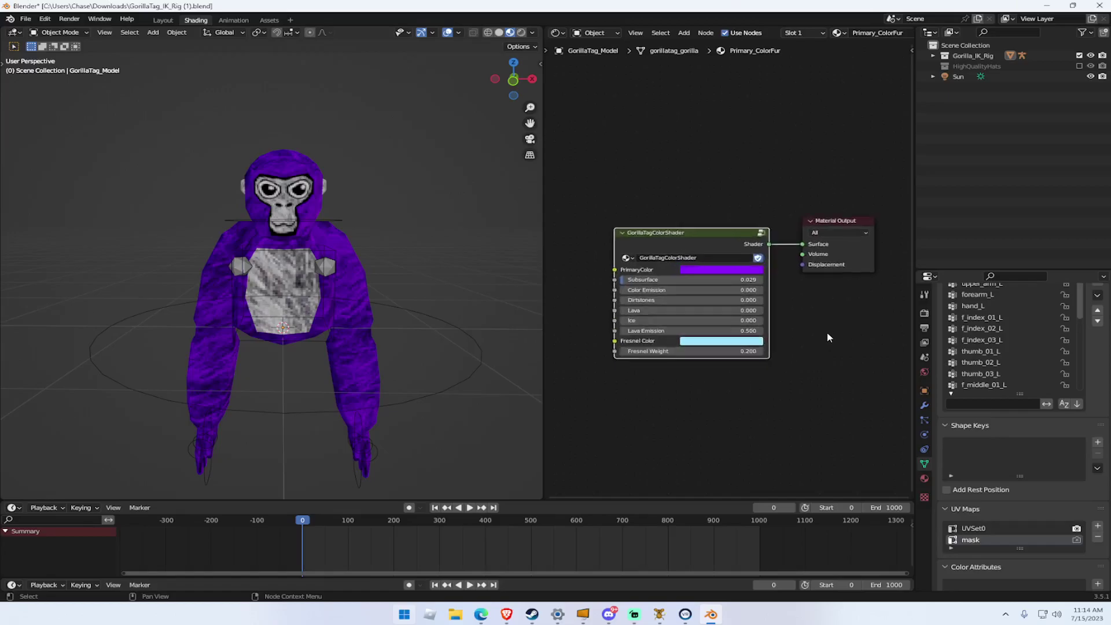
{"action": "left_click", "coordinate": [468, 383]}
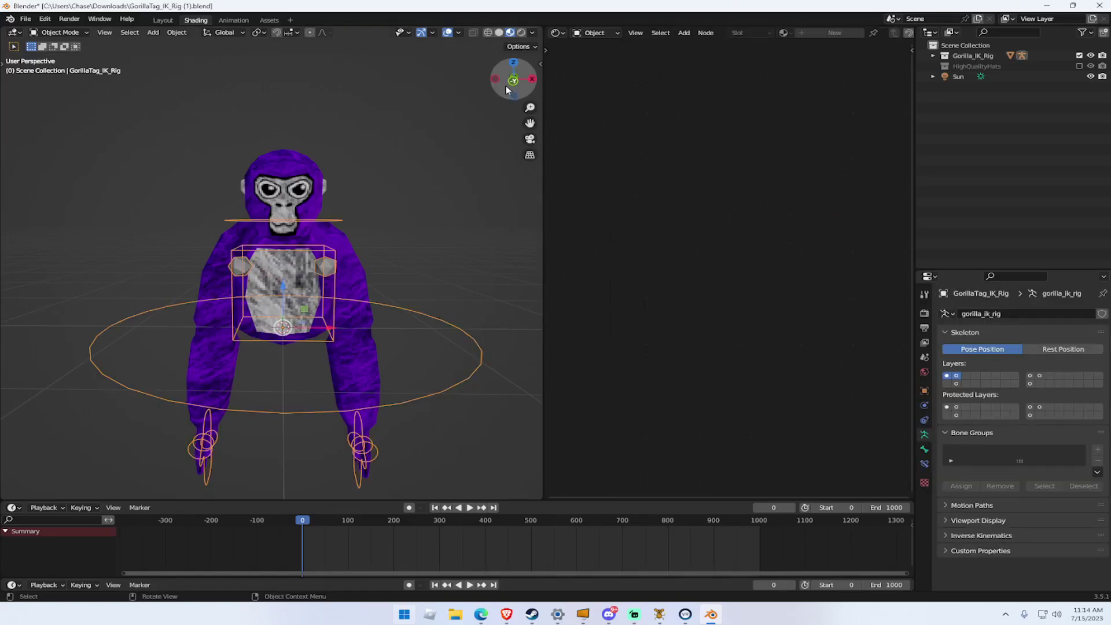
{"action": "left_click", "coordinate": [26, 19]}
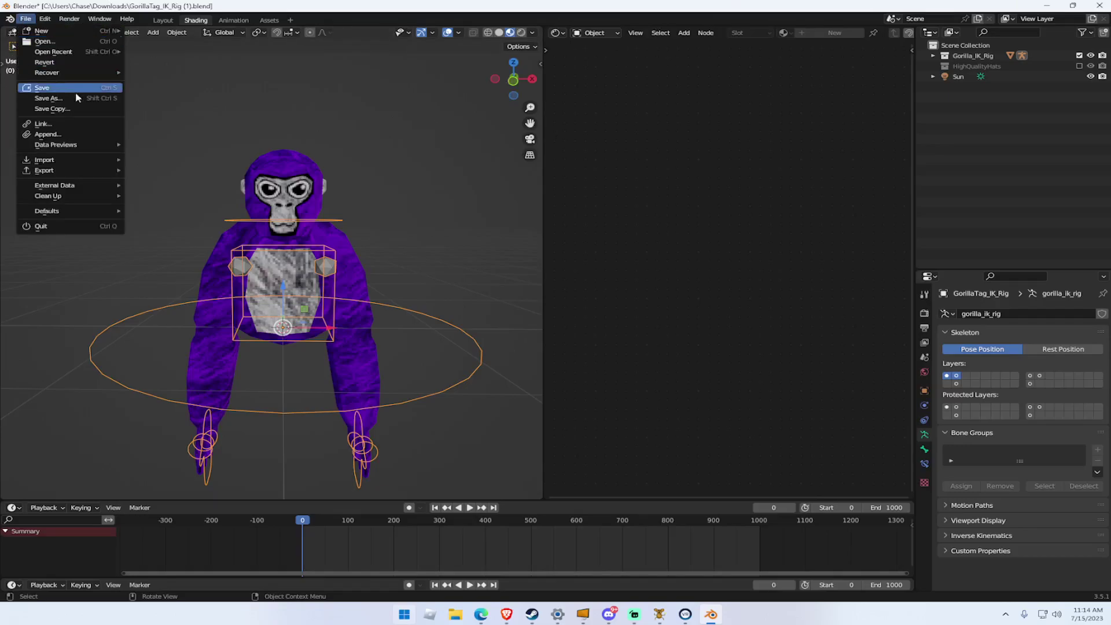
{"action": "left_click", "coordinate": [68, 33]}
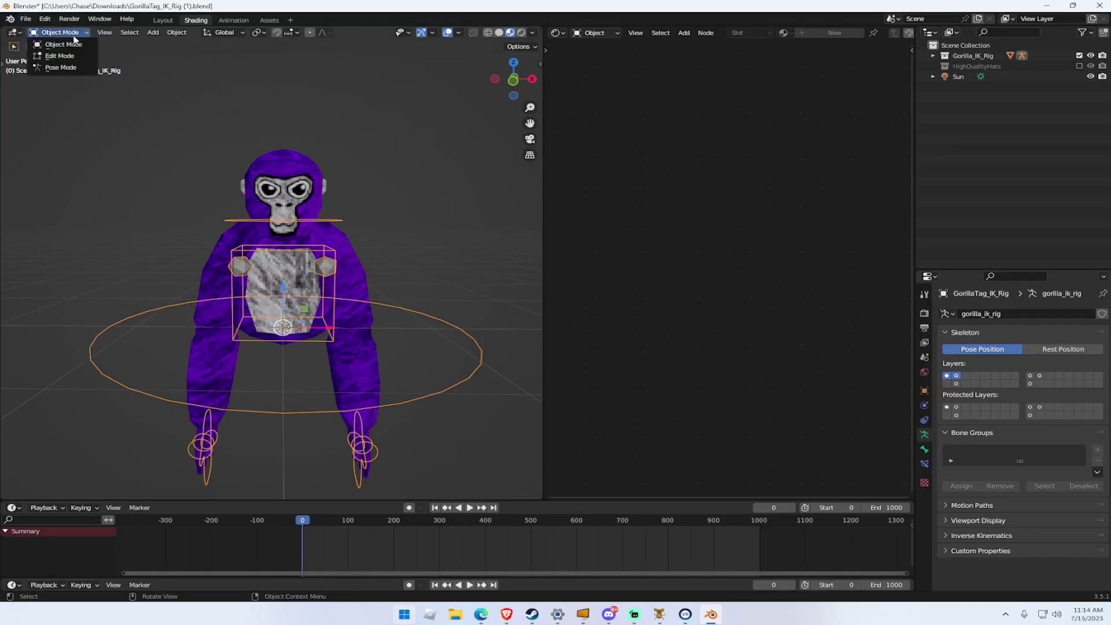
{"action": "left_click", "coordinate": [69, 68]}
Try moving the head bone sideways along the X axis and undo the move.
{"action": "left_click_drag", "start_coordinate": [370, 251], "coordinate": [347, 227]}
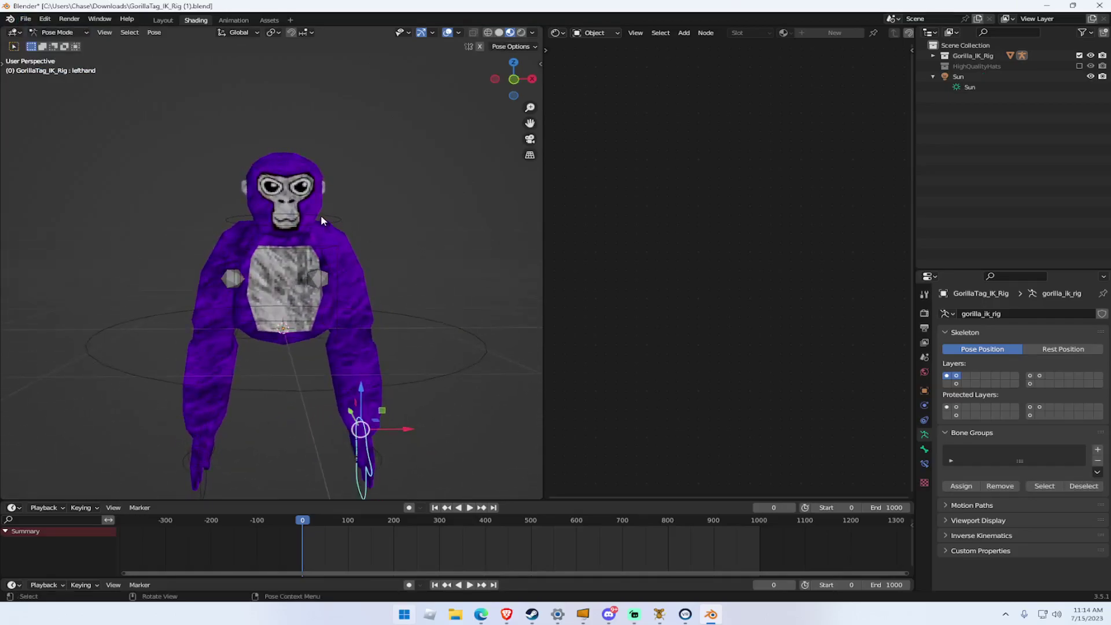
{"action": "left_click", "coordinate": [321, 217]}
{"action": "key", "text": "g"}
{"action": "key", "text": "x"}
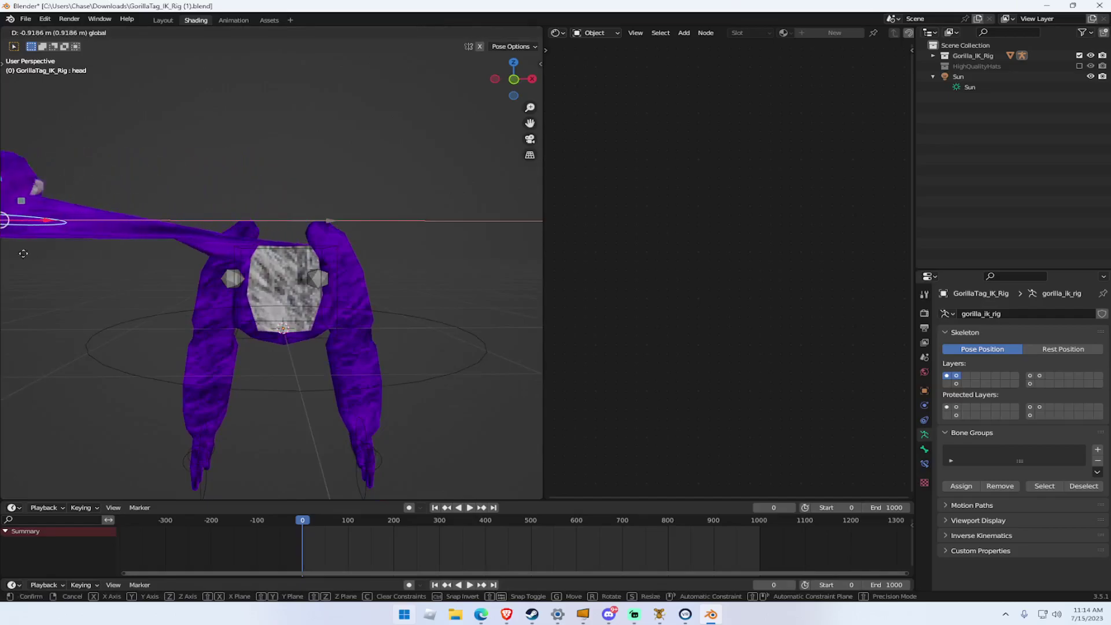
{"action": "left_click_drag", "start_coordinate": [23, 254], "coordinate": [275, 327]}
{"action": "key", "text": "ctrl+z"}
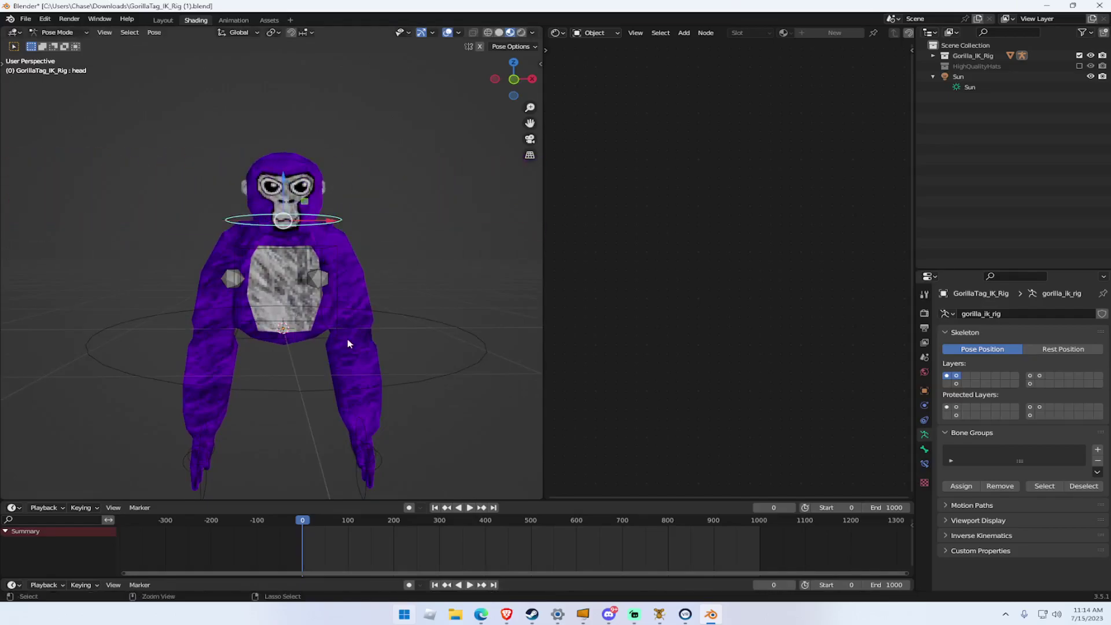
Try raising the left hand along the Z axis and moving it outward along the X axis.
{"action": "left_click", "coordinate": [370, 469]}
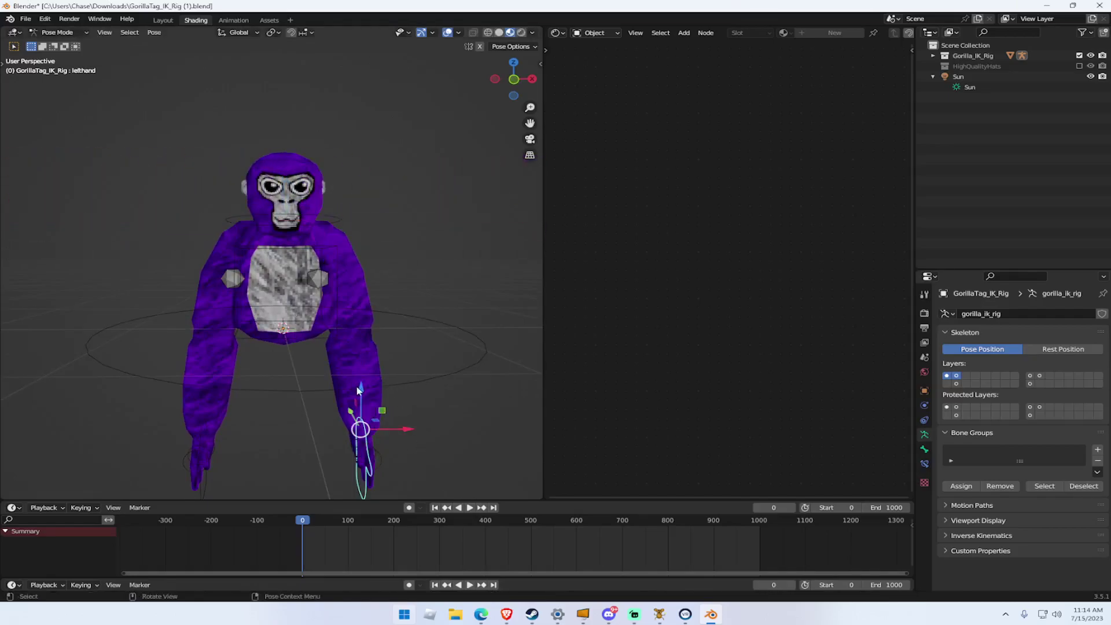
{"action": "key", "text": "g"}
{"action": "key", "text": "z"}
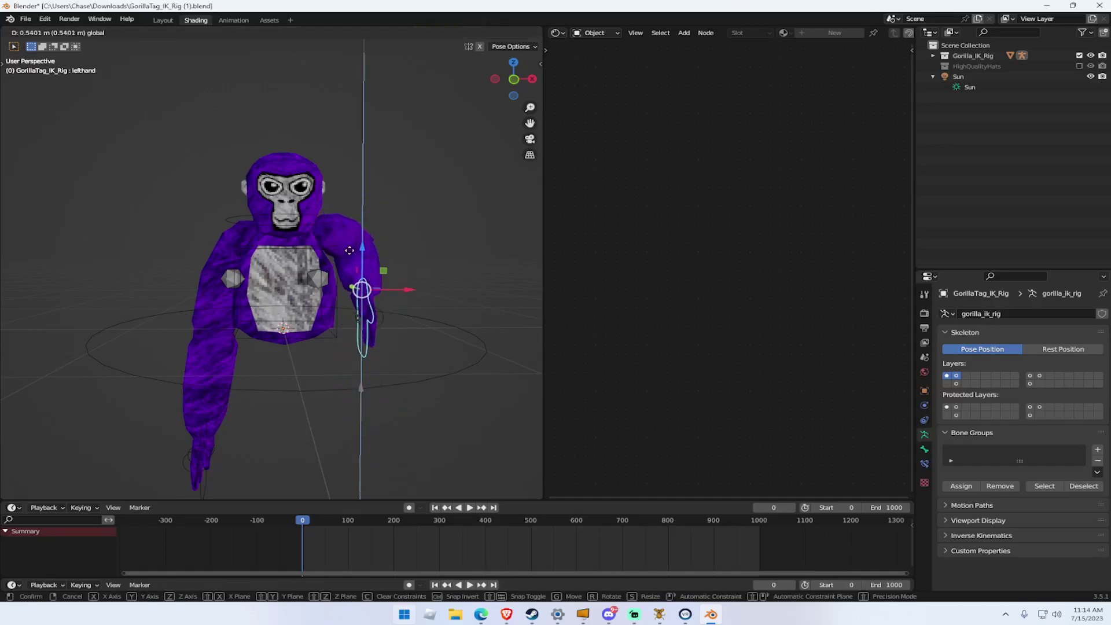
{"action": "left_click_drag", "start_coordinate": [348, 240], "coordinate": [349, 239]}
{"action": "left_click_drag", "start_coordinate": [349, 238], "coordinate": [309, 258]}
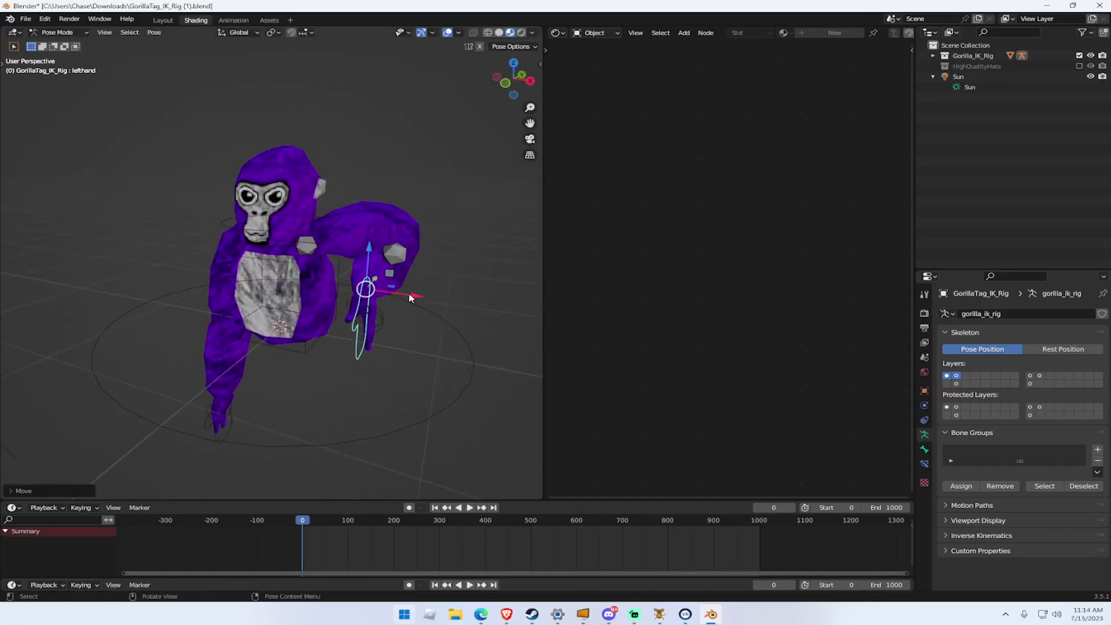
{"action": "left_click_drag", "start_coordinate": [414, 294], "coordinate": [435, 292]}
{"action": "left_click", "coordinate": [449, 298]}
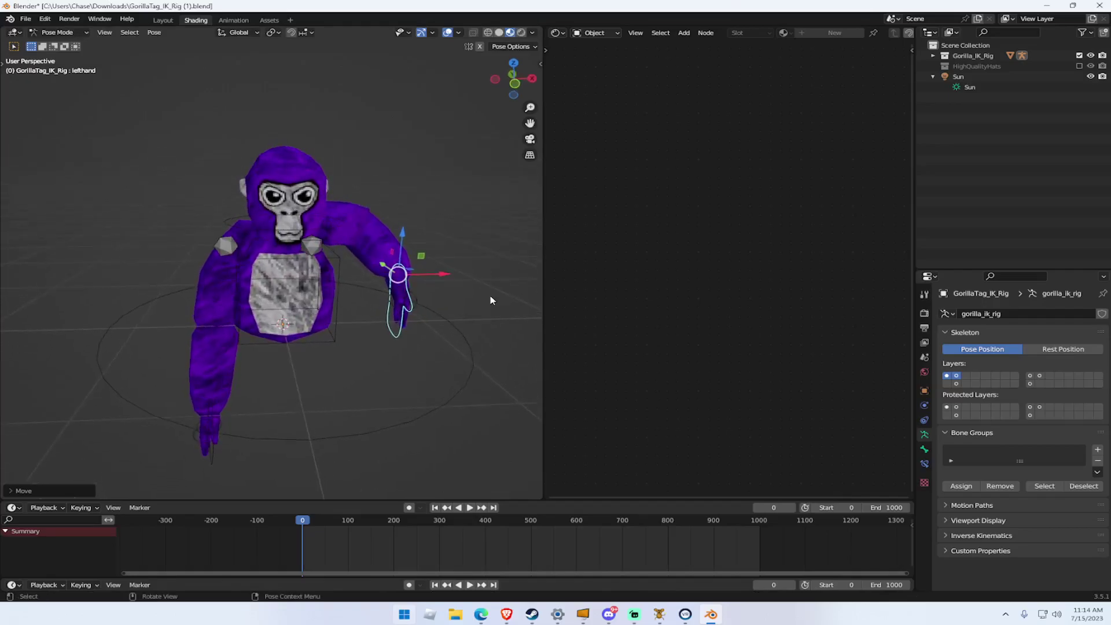
Undo the left hand's moves back to the arm hanging straight down.
{"action": "left_click", "coordinate": [211, 460]}
{"action": "key", "text": "ctrl+z"}
{"action": "key", "text": "ctrl+z"}
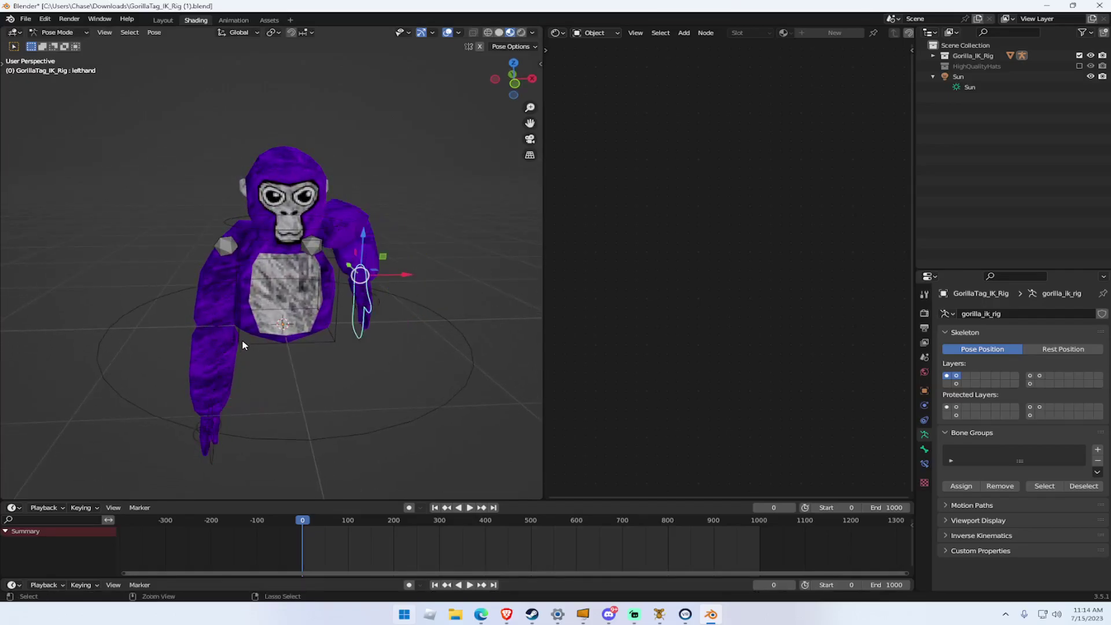
{"action": "key", "text": "ctrl+z"}
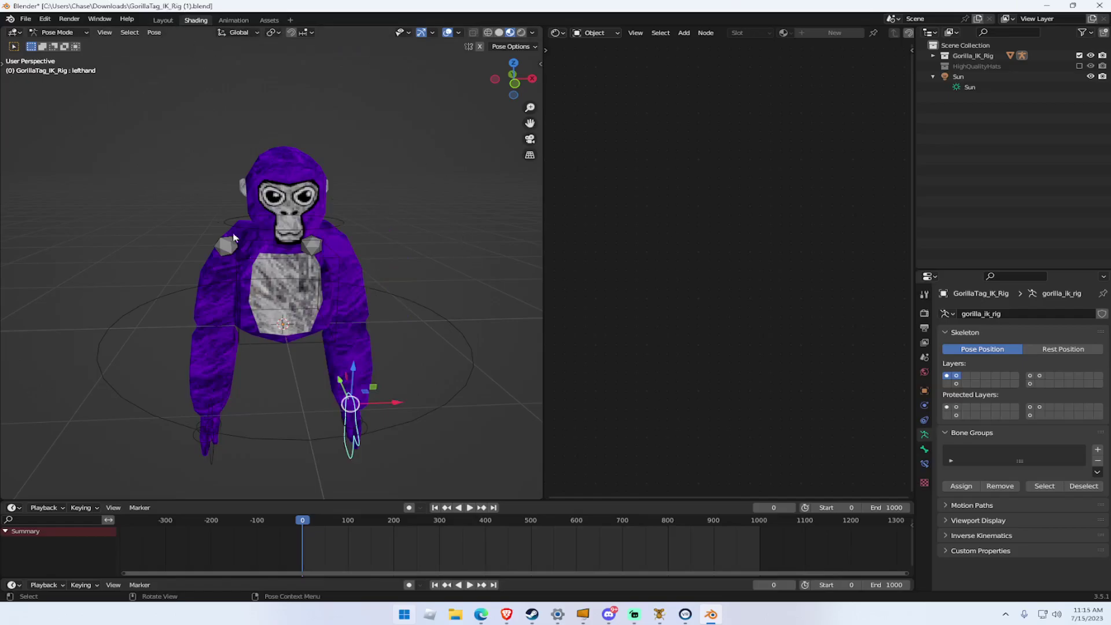
Widen the 3D viewport across the shader editor's area to get more room for posing.
{"action": "left_click", "coordinate": [537, 67]}
{"action": "left_click_drag", "start_coordinate": [541, 63], "coordinate": [743, 56]}
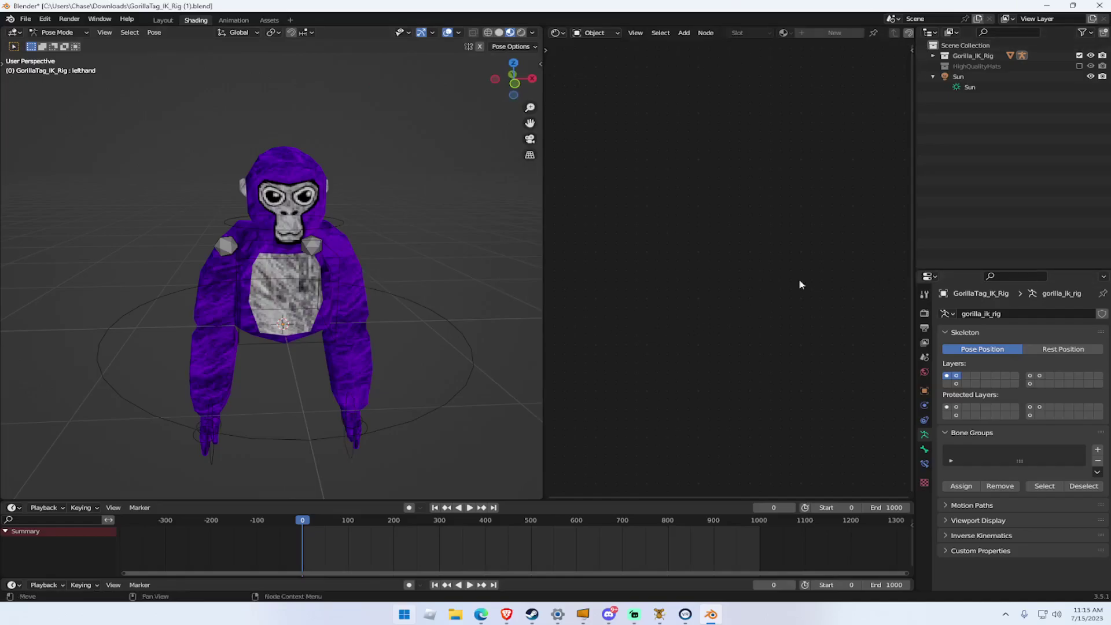
{"action": "left_click", "coordinate": [972, 56]}
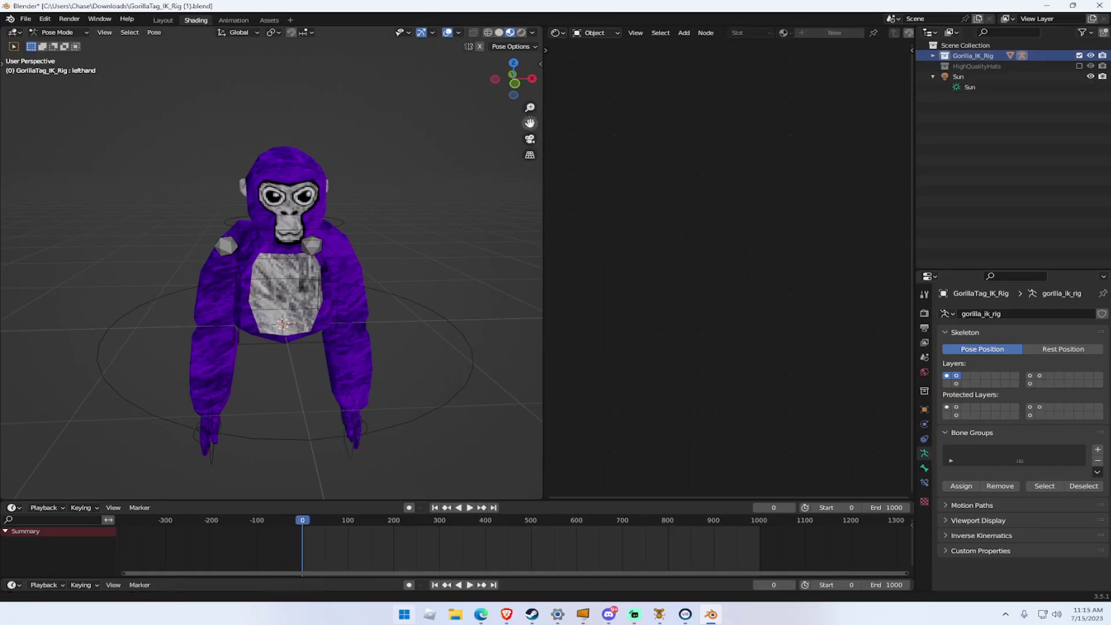
{"action": "mouse_move", "coordinate": [530, 123]}
{"action": "left_mouse_down"}
{"action": "mouse_move", "coordinate": [582, 123]}
{"action": "mouse_move", "coordinate": [526, 115]}
{"action": "left_mouse_up"}
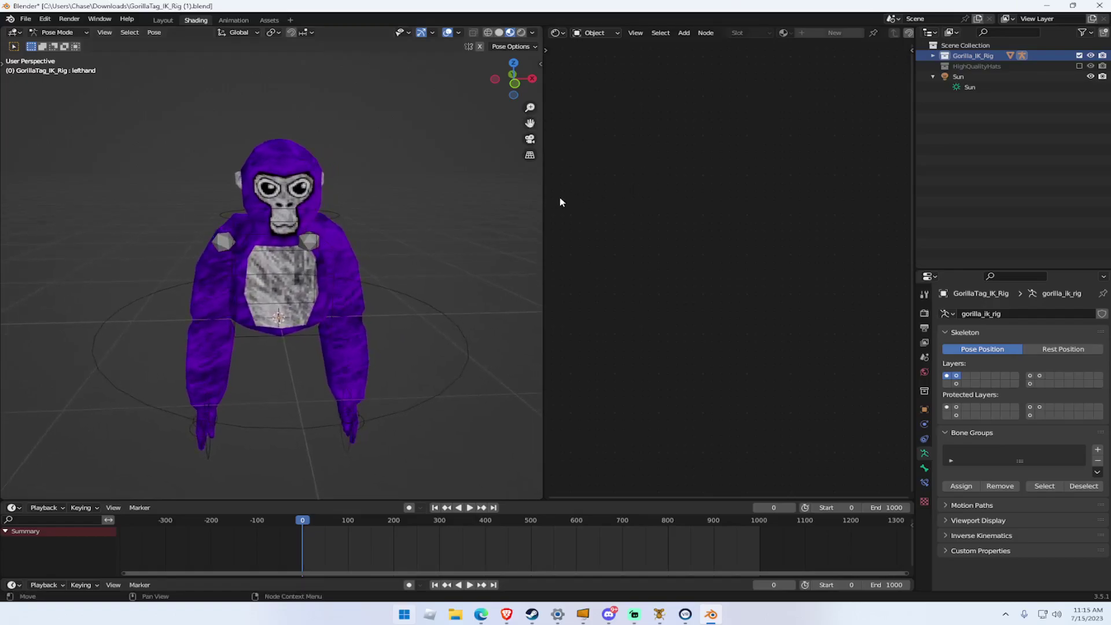
{"action": "left_click_drag", "start_coordinate": [543, 191], "coordinate": [903, 183]}
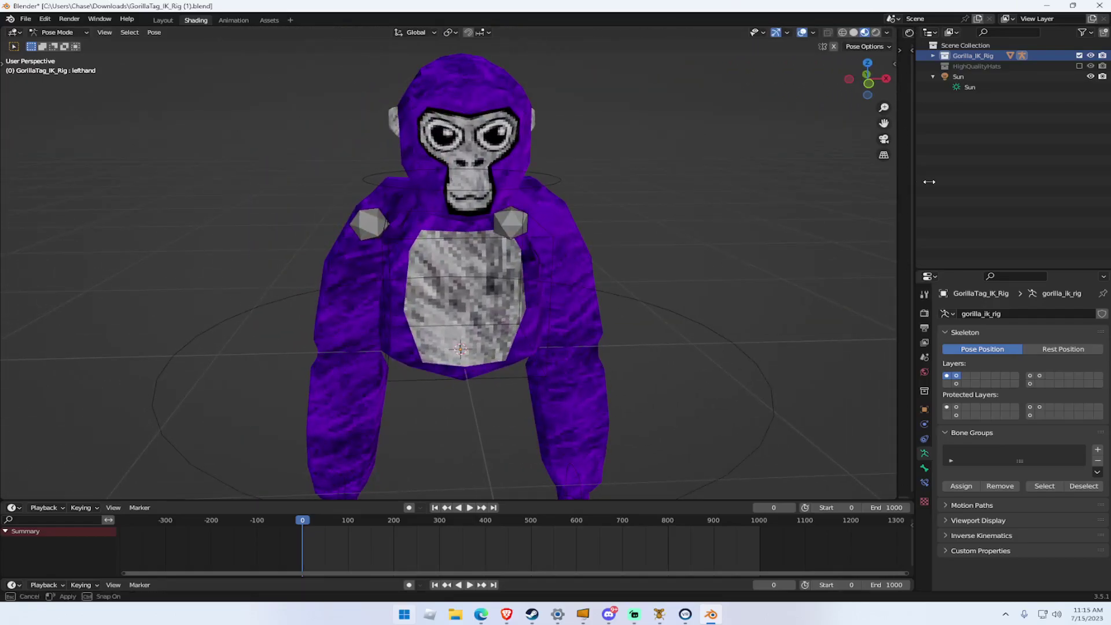
Raise the left hand bone along the Z axis to about chest height.
{"action": "scroll", "coordinate": [651, 278], "scroll_direction": "down", "scroll_amount": 5}
{"action": "mouse_move", "coordinate": [650, 278]}
{"action": "left_mouse_down"}
{"action": "mouse_move", "coordinate": [634, 264]}
{"action": "mouse_move", "coordinate": [647, 262]}
{"action": "left_mouse_up"}
{"action": "scroll", "coordinate": [662, 262], "scroll_direction": "up", "scroll_amount": 2}
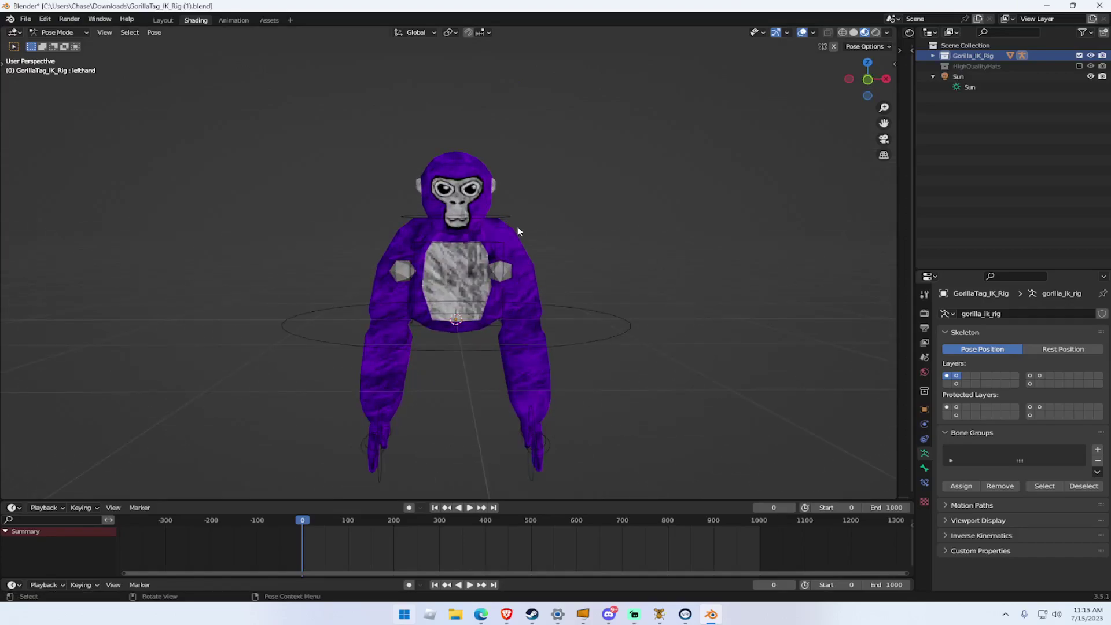
{"action": "left_click", "coordinate": [533, 467]}
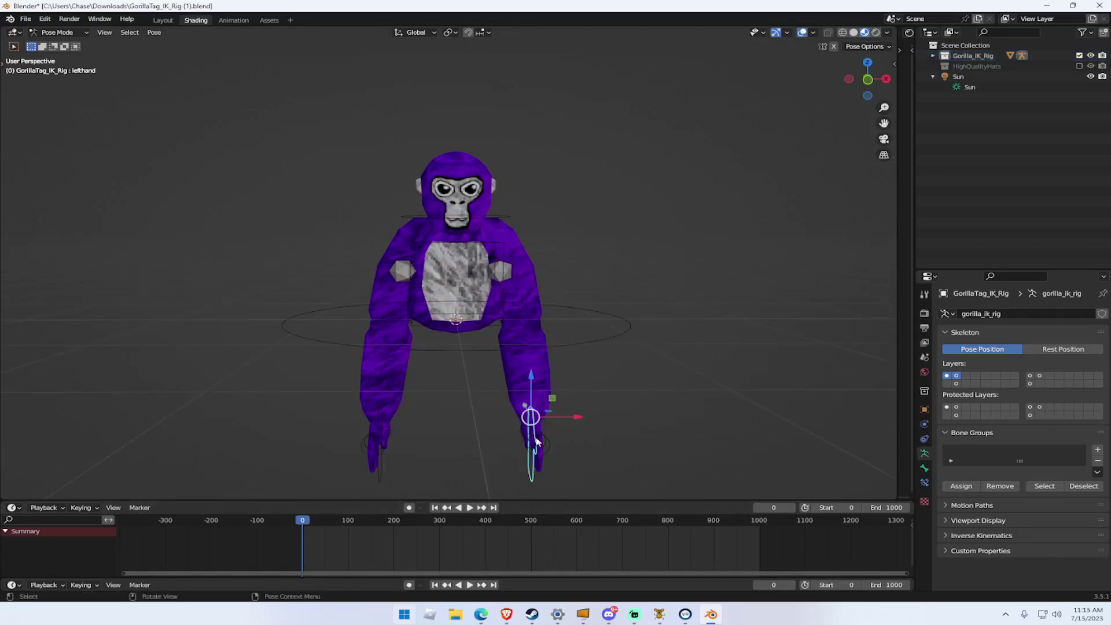
{"action": "left_click_drag", "start_coordinate": [533, 365], "coordinate": [532, 207]}
{"action": "mouse_move", "coordinate": [610, 309]}
{"action": "left_mouse_down"}
{"action": "mouse_move", "coordinate": [650, 307]}
{"action": "mouse_move", "coordinate": [591, 316]}
{"action": "left_mouse_up"}
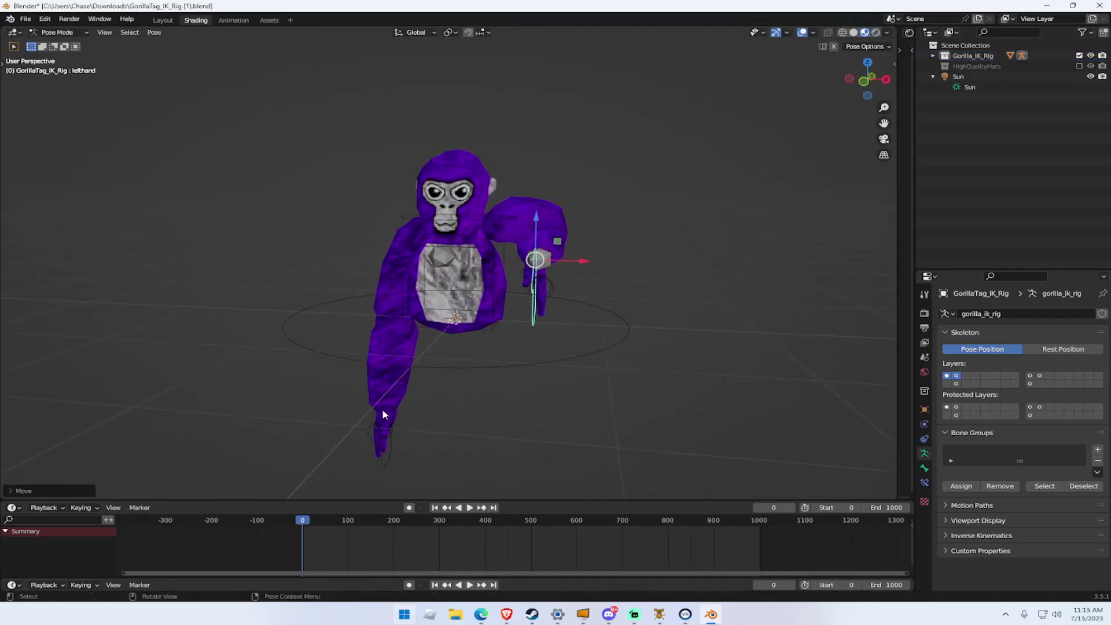
Raise the right hand bone along the Z axis and move it forward in front of the body.
{"action": "left_click", "coordinate": [385, 430]}
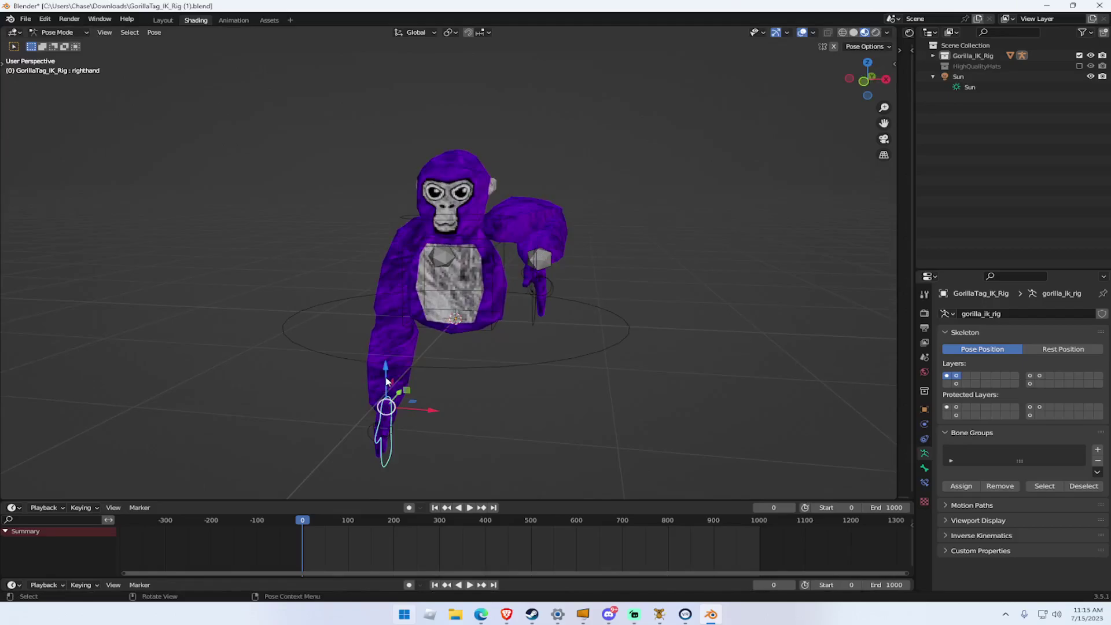
{"action": "left_click_drag", "start_coordinate": [385, 368], "coordinate": [396, 228]}
{"action": "left_click_drag", "start_coordinate": [451, 247], "coordinate": [468, 262]}
{"action": "left_click_drag", "start_coordinate": [382, 277], "coordinate": [291, 261]}
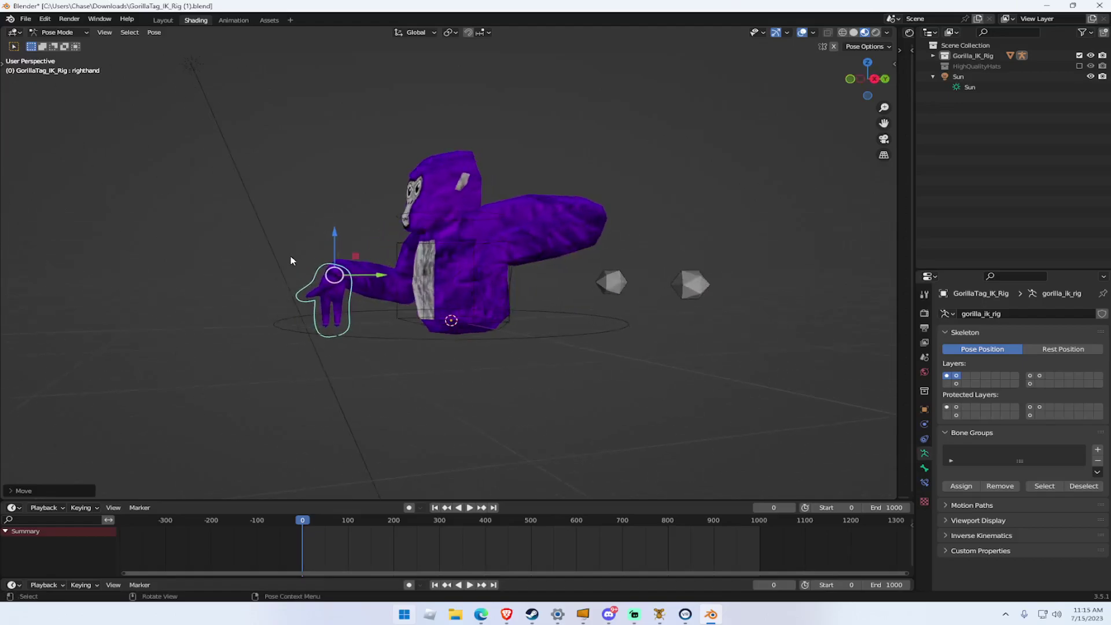
Select the left hand bone again and lower it along the Z axis to about waist height.
{"action": "left_click", "coordinate": [464, 283]}
{"action": "left_click_drag", "start_coordinate": [529, 292], "coordinate": [661, 301]}
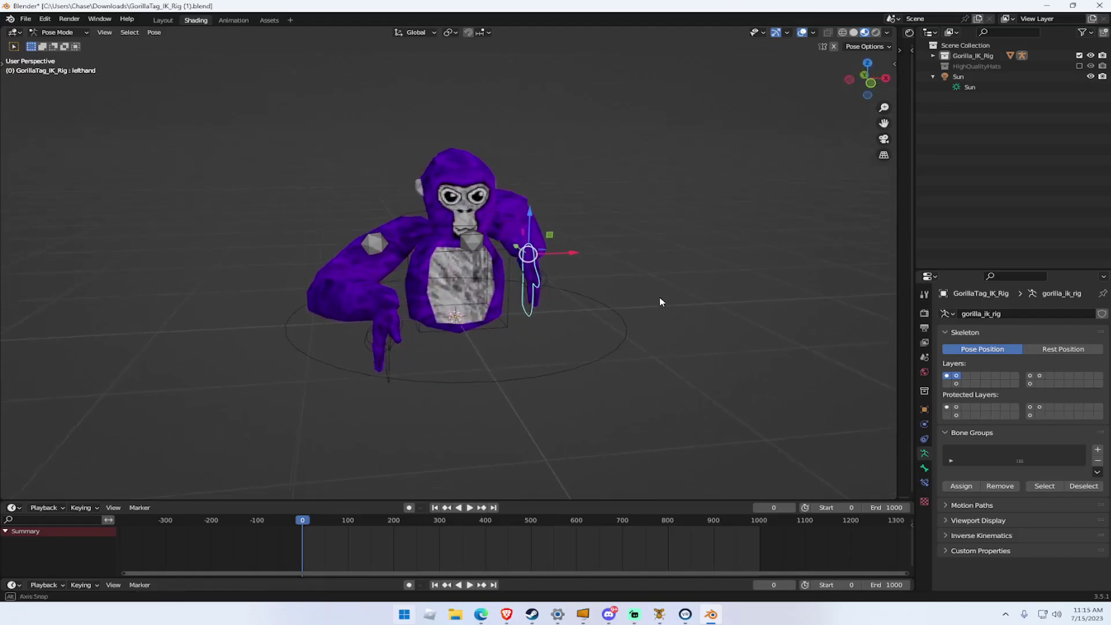
{"action": "left_click_drag", "start_coordinate": [529, 217], "coordinate": [540, 134]}
{"action": "left_click_drag", "start_coordinate": [577, 173], "coordinate": [577, 298]}
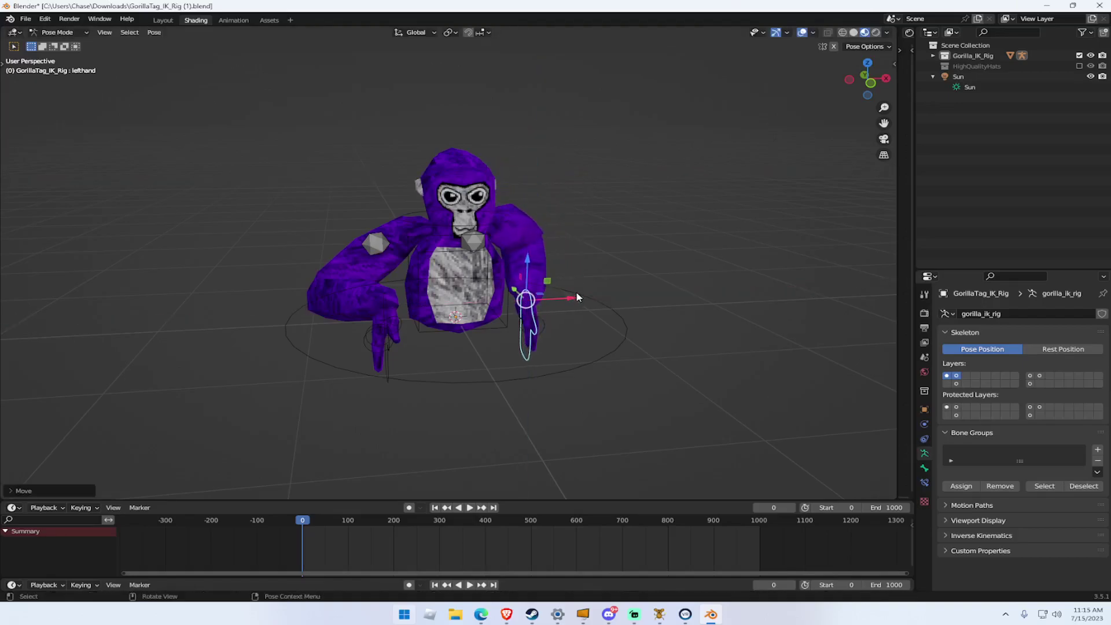
Move the left hand bone forward along the Y axis so it sits in front of the body.
{"action": "left_click_drag", "start_coordinate": [678, 300], "coordinate": [829, 293]}
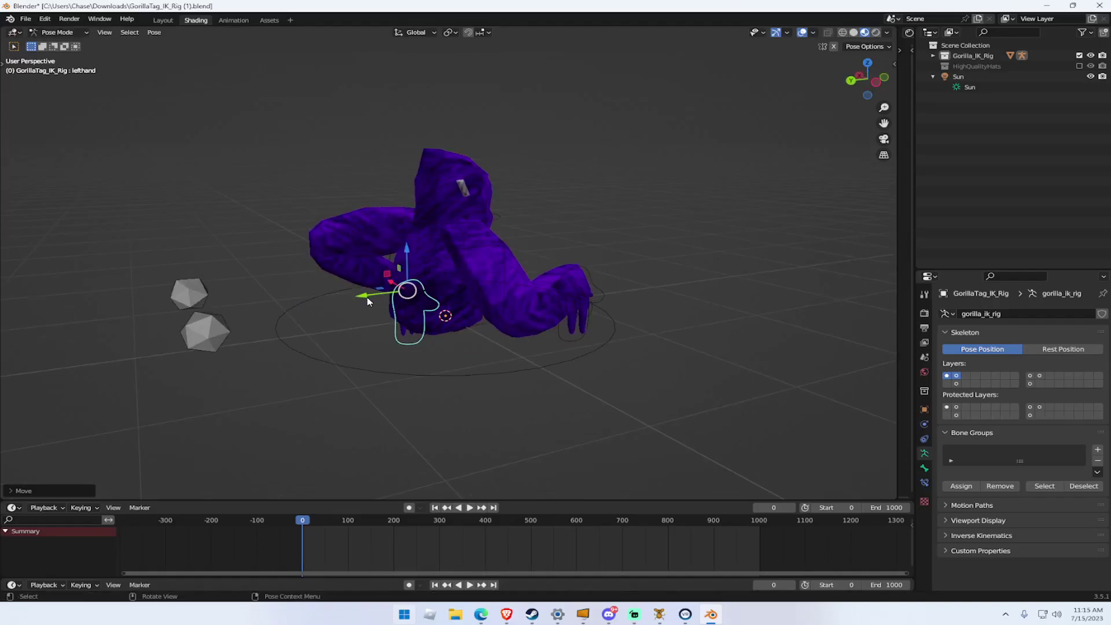
{"action": "left_click_drag", "start_coordinate": [368, 301], "coordinate": [769, 352]}
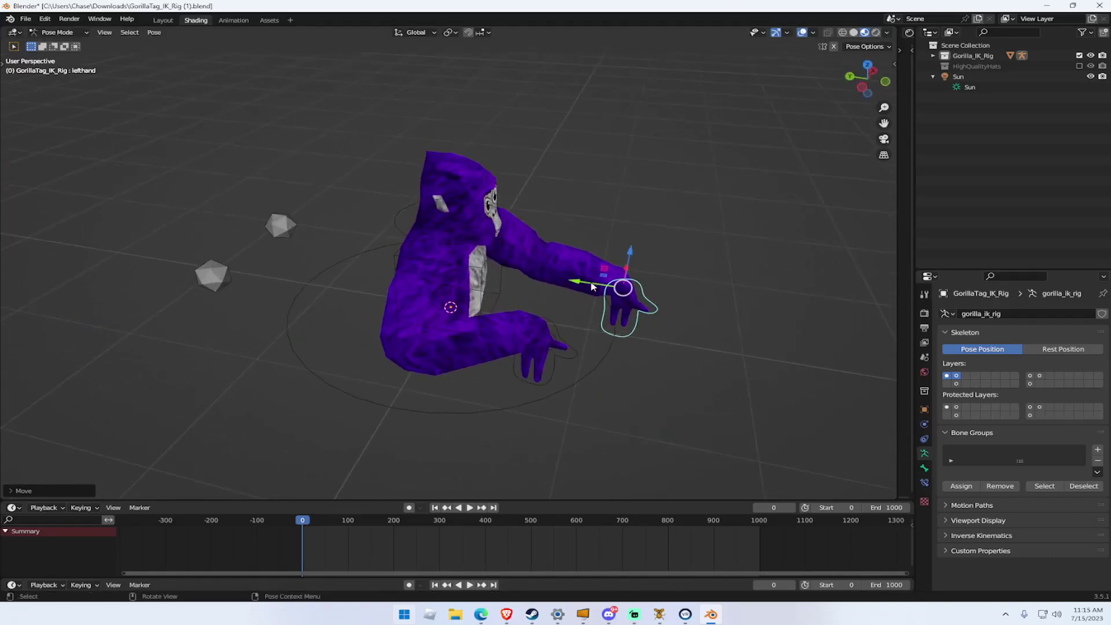
{"action": "left_click_drag", "start_coordinate": [592, 286], "coordinate": [438, 236]}
{"action": "left_click_drag", "start_coordinate": [510, 310], "coordinate": [533, 257]}
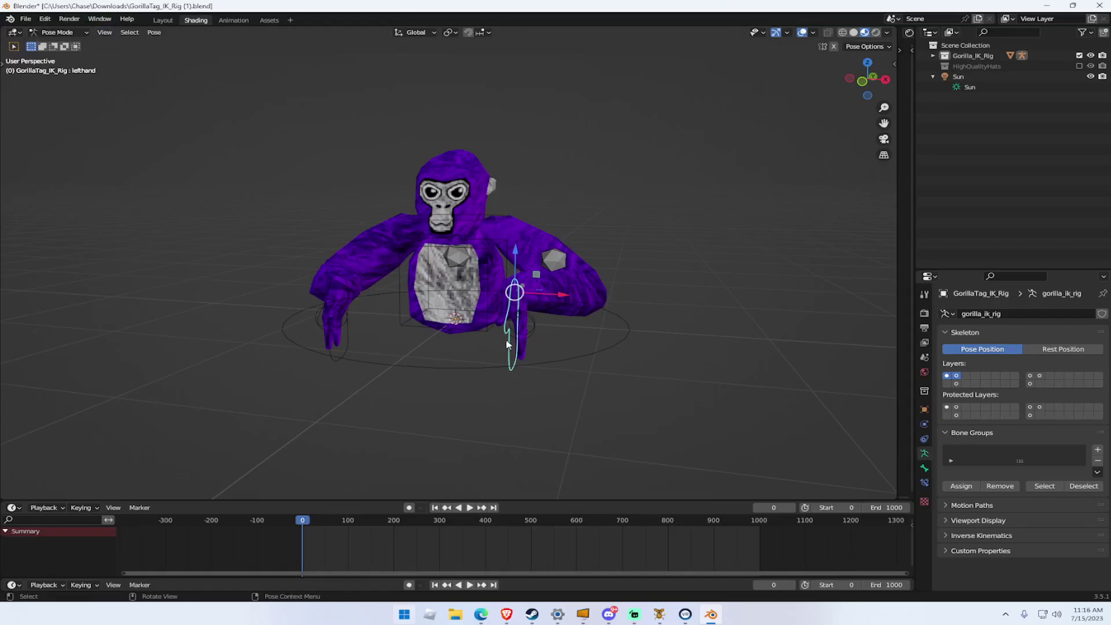
Rotate the left hand bone so its fingers point outward, away from the body.
{"action": "key", "text": "r"}
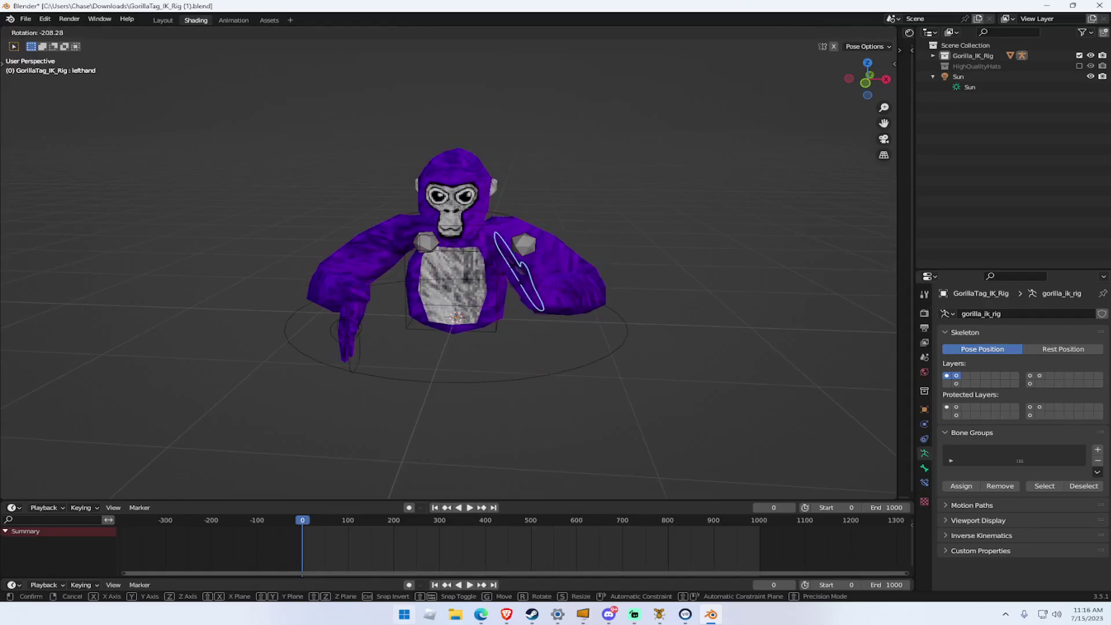
{"action": "left_click", "coordinate": [555, 280]}
{"action": "key", "text": "r"}
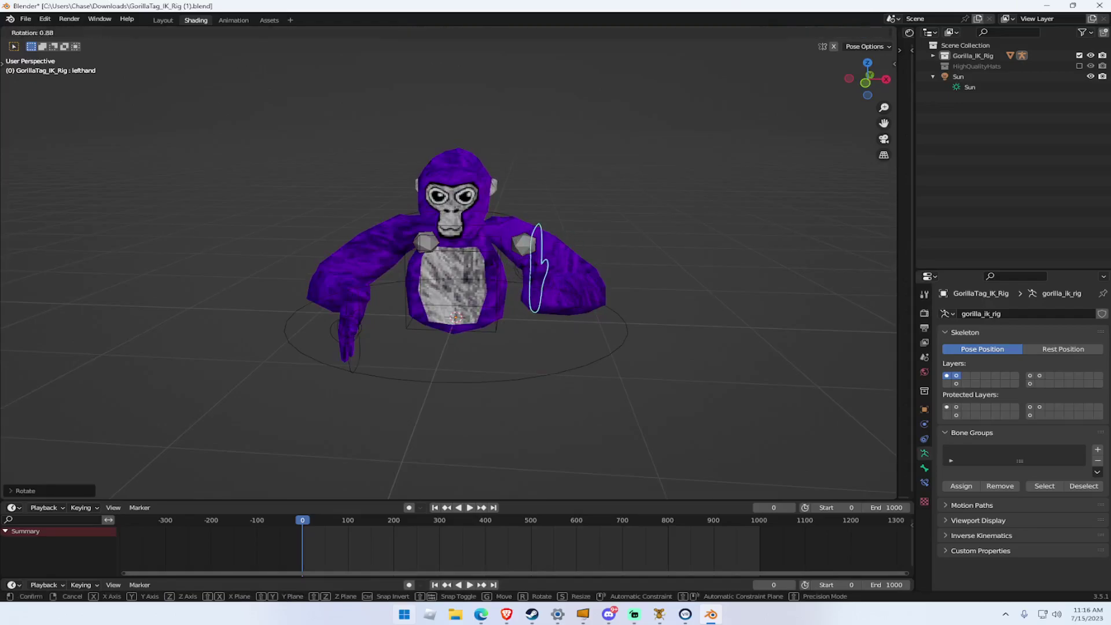
{"action": "left_click", "coordinate": [609, 312]}
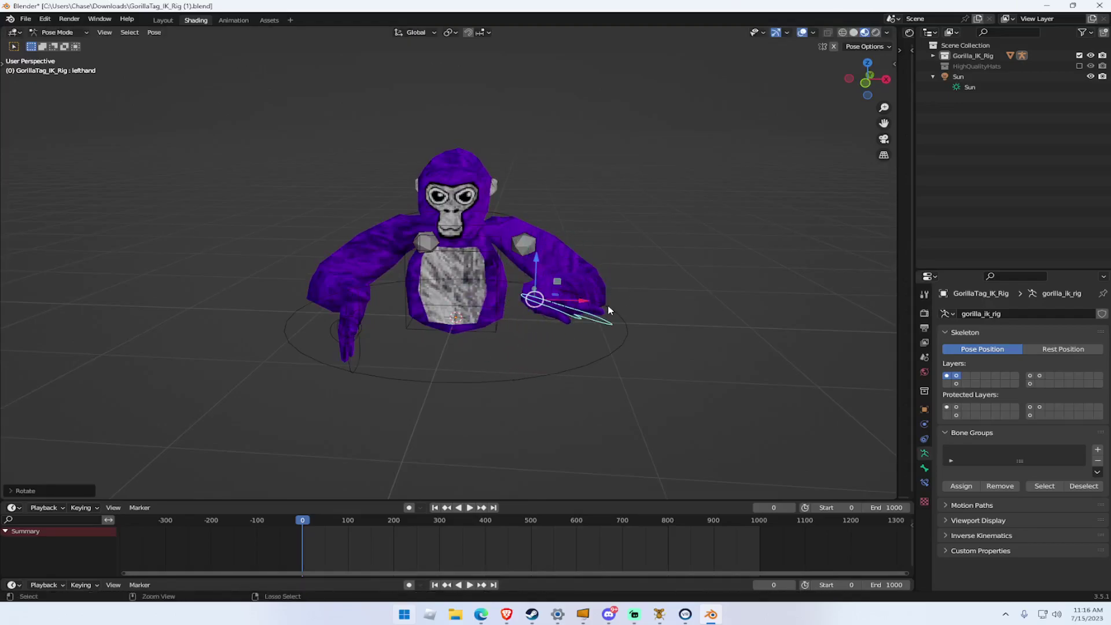
Undo the left hand bone's last rotation and try tilting the hand from a side view instead.
{"action": "key", "text": "ctrl+z"}
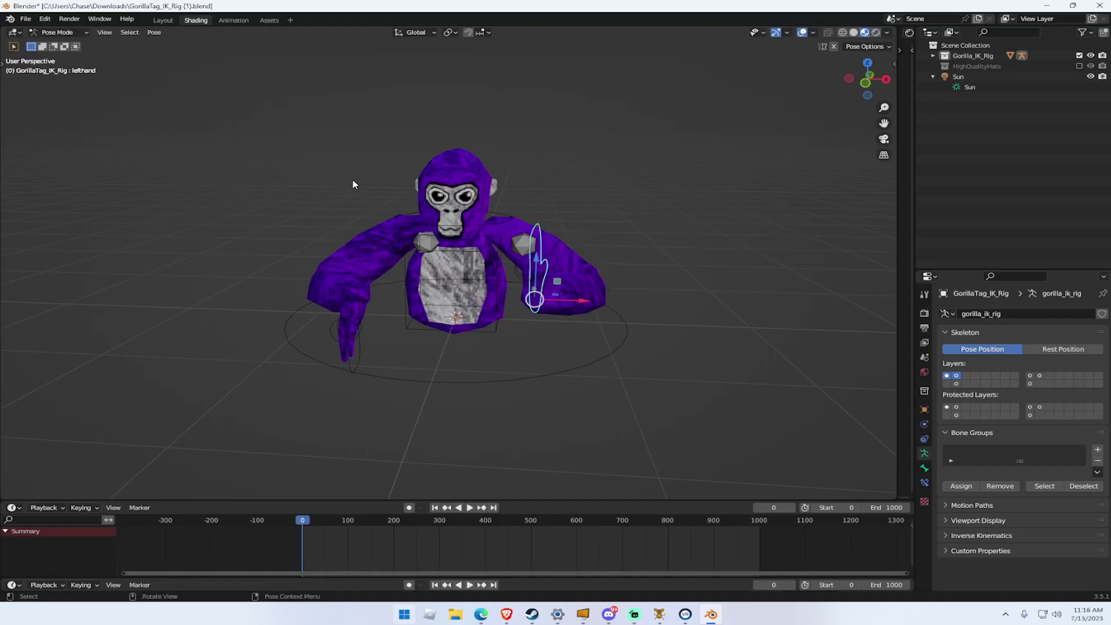
{"action": "left_click_drag", "start_coordinate": [570, 235], "coordinate": [488, 223]}
{"action": "key", "text": "r"}
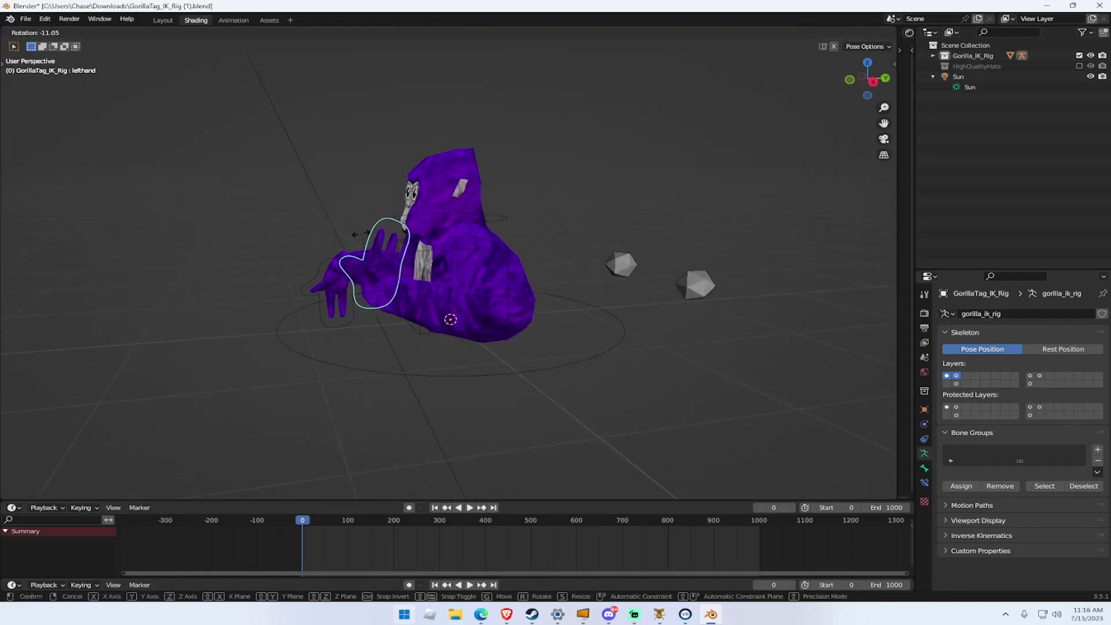
{"action": "left_click", "coordinate": [340, 235]}
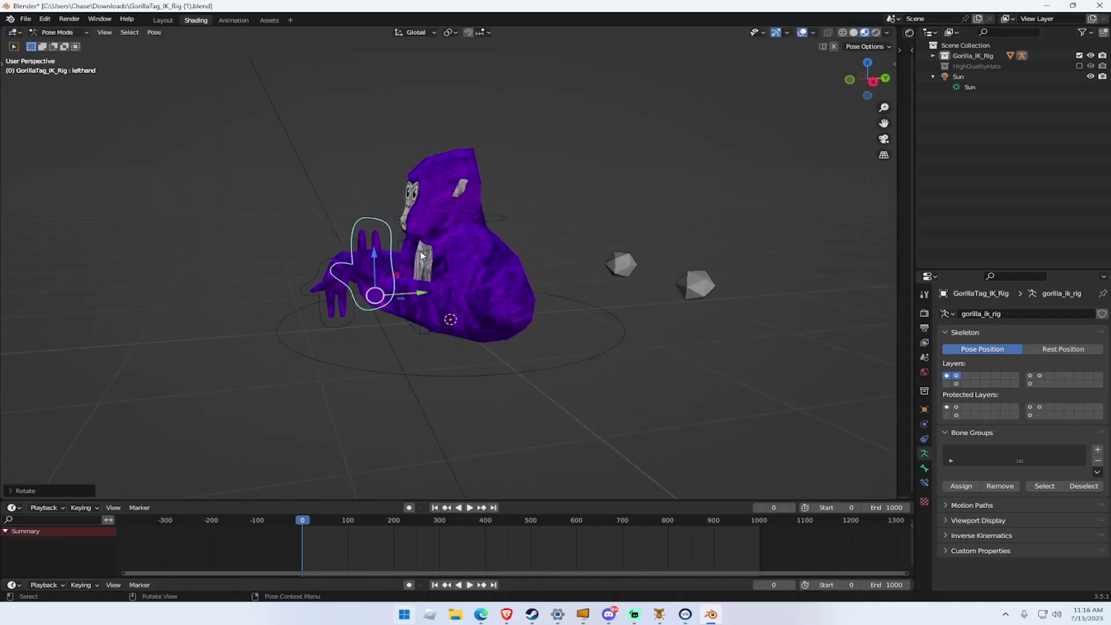
Try free and trackball rotations on the left hand bone from the front, and undo the hand's rotations.
{"action": "left_click_drag", "start_coordinate": [421, 255], "coordinate": [529, 257]}
{"action": "key", "text": "r"}
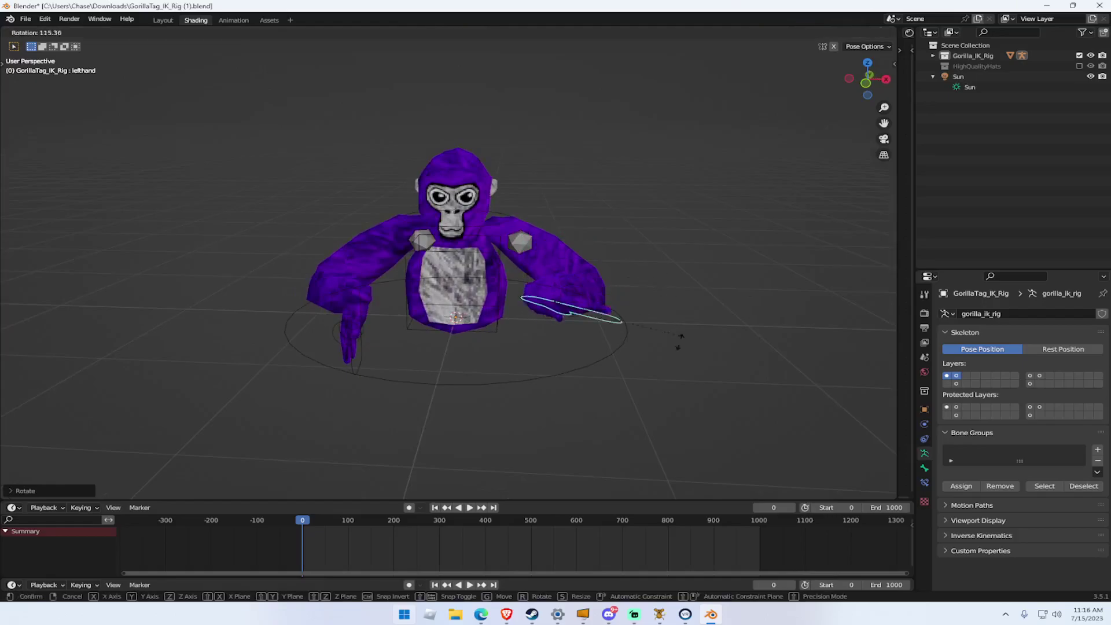
{"action": "key", "text": "r"}
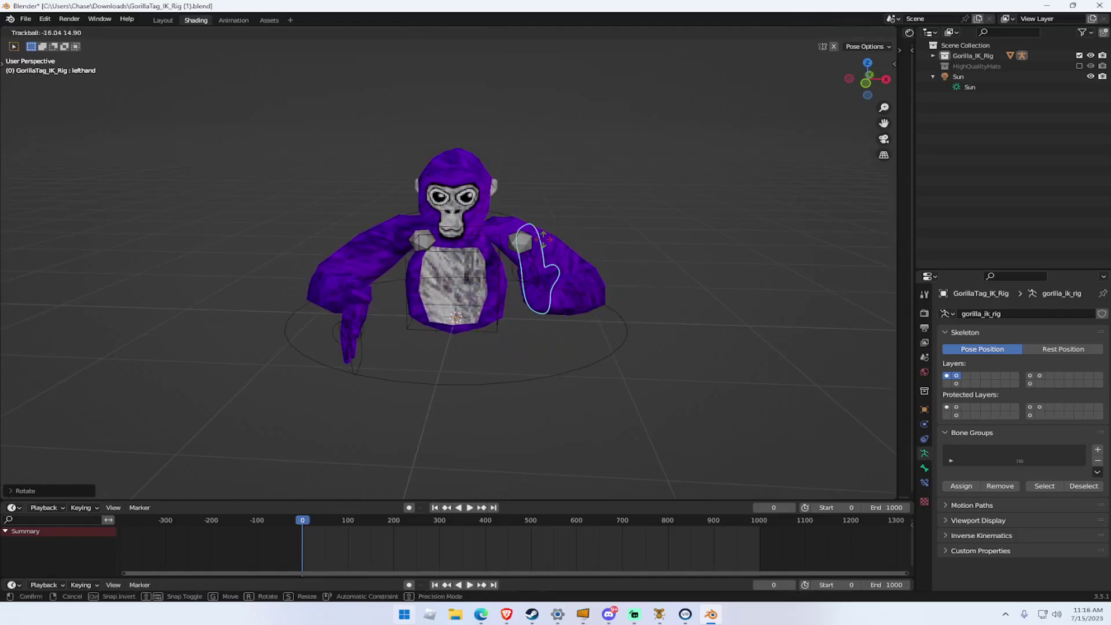
{"action": "key", "text": "r"}
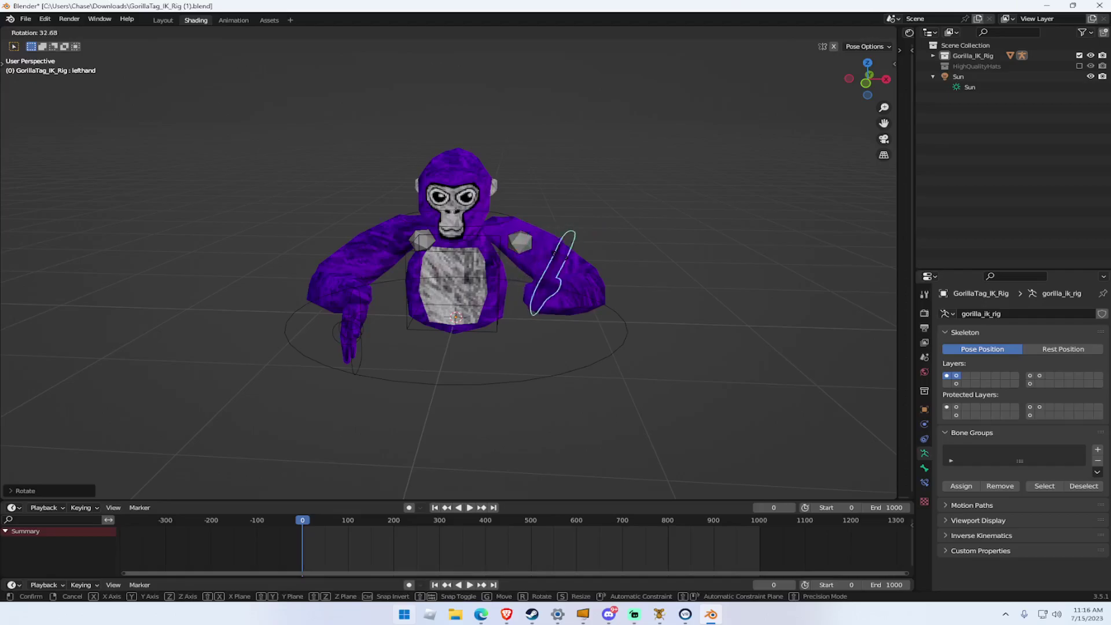
{"action": "key", "text": "r"}
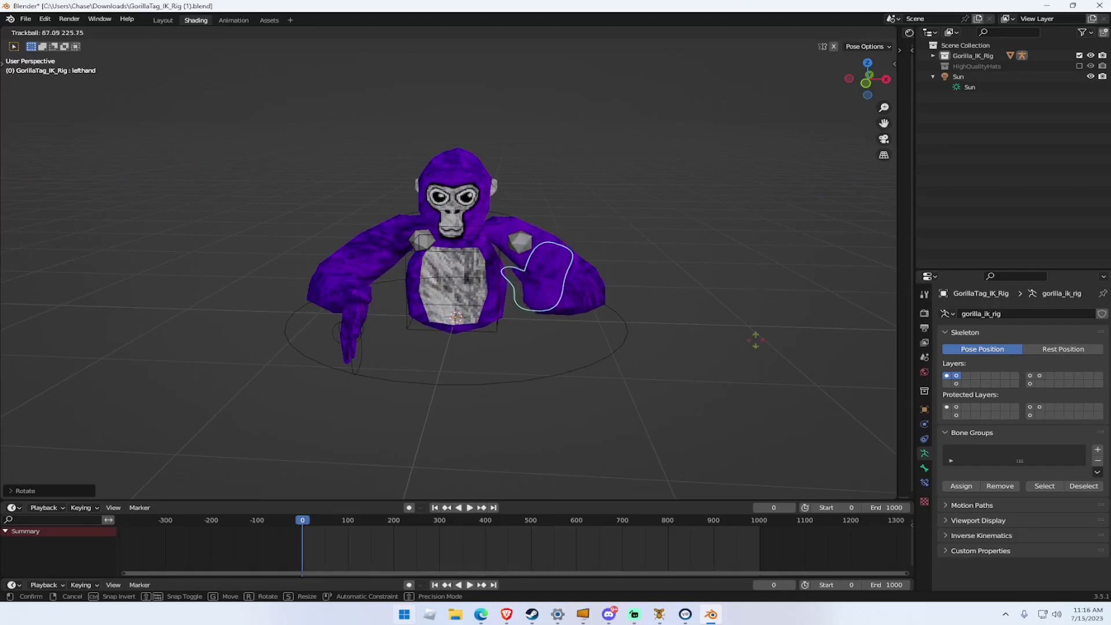
{"action": "left_click", "coordinate": [706, 464]}
{"action": "key", "text": "ctrl+z"}
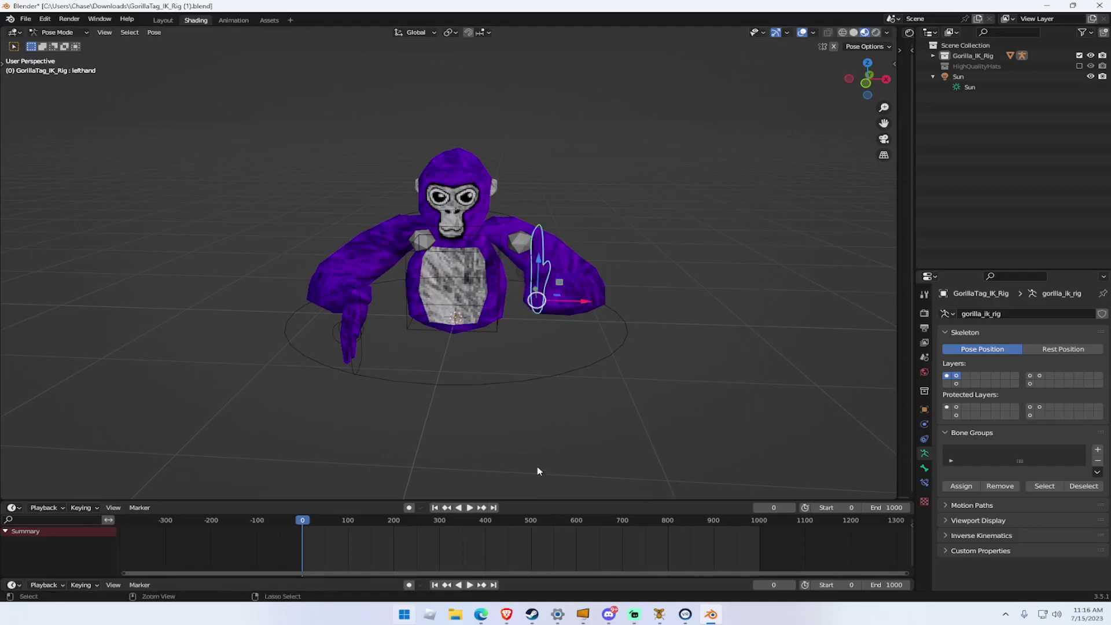
{"action": "key", "text": "ctrl+z"}
Move the left hand bone slightly up and back toward the body.
{"action": "left_click_drag", "start_coordinate": [550, 282], "coordinate": [478, 287]}
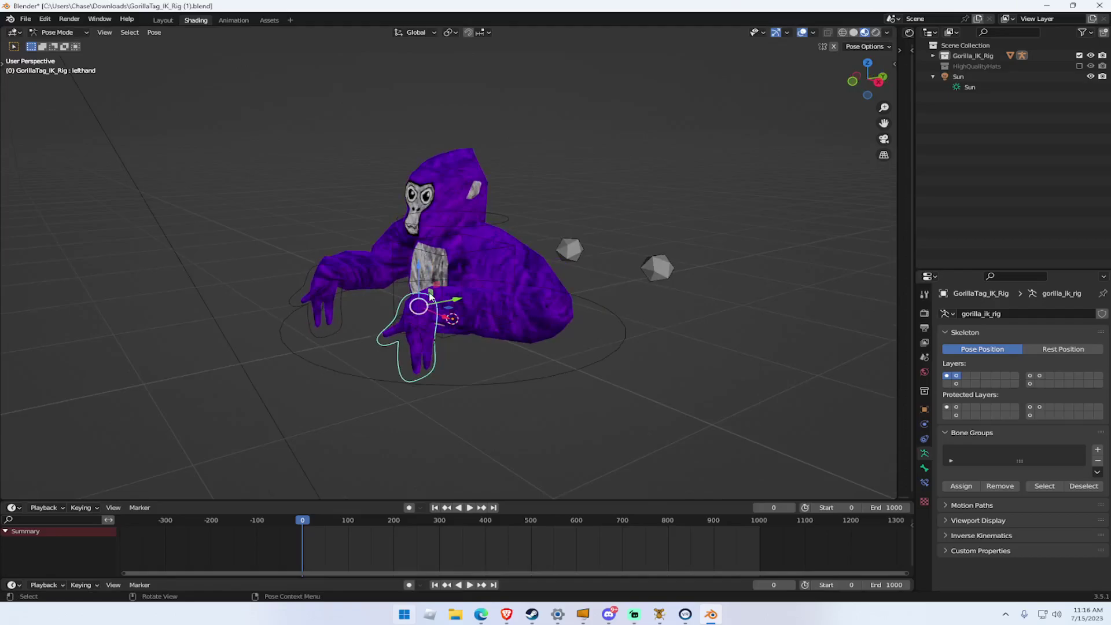
{"action": "key", "text": "g"}
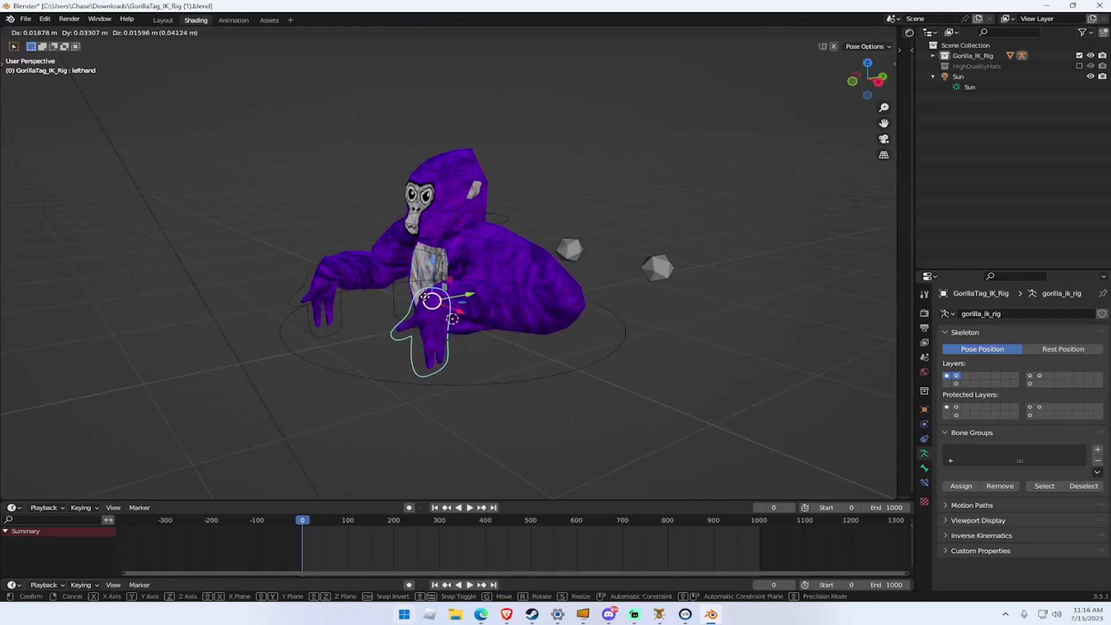
{"action": "left_click", "coordinate": [412, 279]}
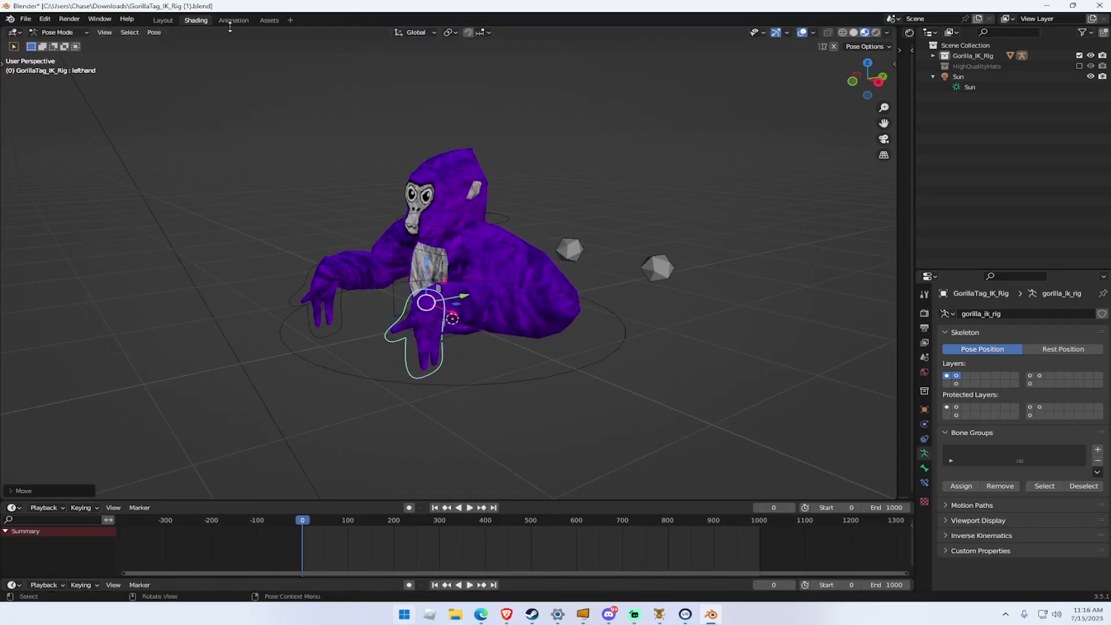
Switch to the Layout workspace and show the gorilla's textures with Material Preview shading.
{"action": "left_click", "coordinate": [163, 21]}
{"action": "left_click_drag", "start_coordinate": [438, 229], "coordinate": [567, 98]}
{"action": "left_click", "coordinate": [643, 33]}
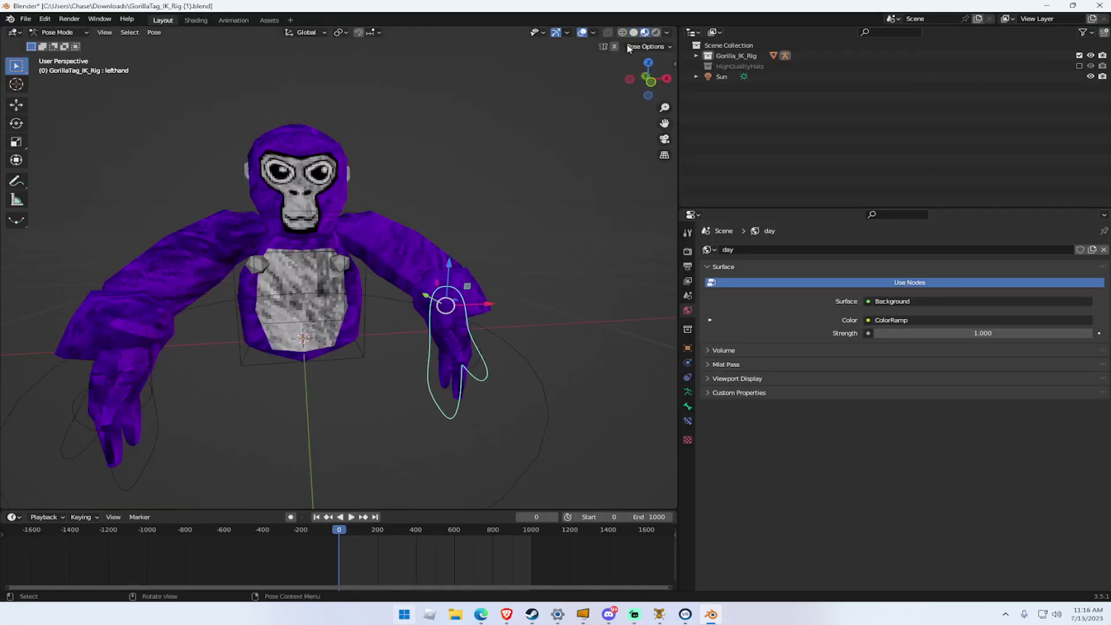
{"action": "scroll", "coordinate": [438, 214], "scroll_direction": "down", "scroll_amount": 6}
{"action": "left_click_drag", "start_coordinate": [416, 198], "coordinate": [421, 203]}
Rotate the left hand bone with the Rotate tool until its fingers point upward.
{"action": "left_click", "coordinate": [24, 127]}
{"action": "left_click_drag", "start_coordinate": [486, 249], "coordinate": [397, 255]}
{"action": "left_click_drag", "start_coordinate": [195, 250], "coordinate": [307, 345]}
{"action": "left_click_drag", "start_coordinate": [304, 336], "coordinate": [548, 285]}
{"action": "left_click", "coordinate": [520, 263]}
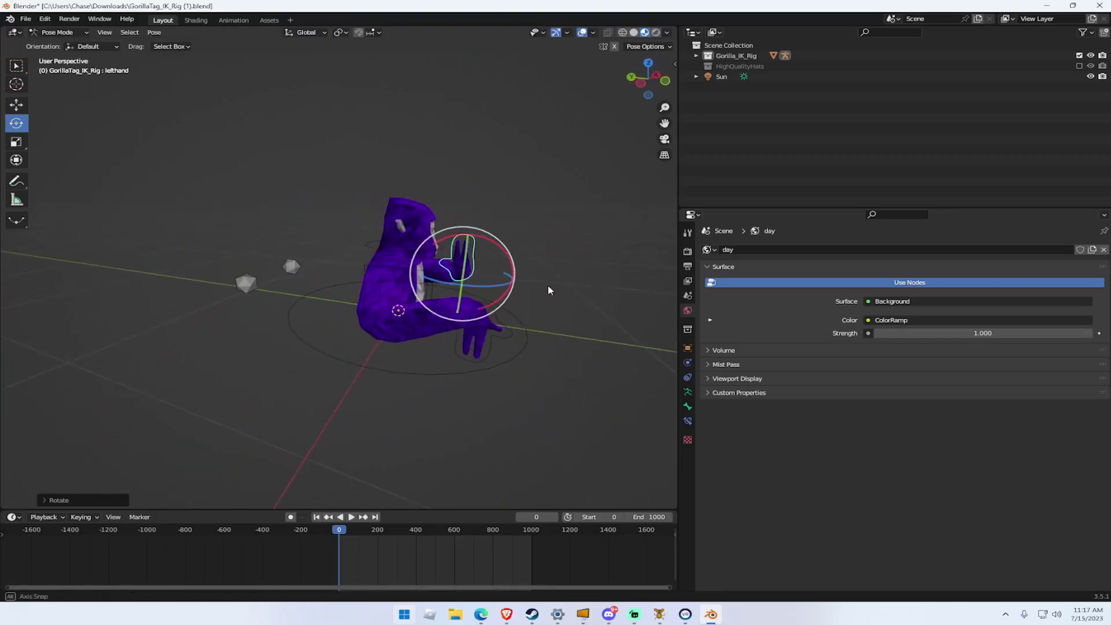
Turn the raised left hand about its vertical axis so it is seen edge-on from the front.
{"action": "scroll", "coordinate": [536, 279], "scroll_direction": "up", "scroll_amount": 5}
{"action": "scroll", "coordinate": [536, 282], "scroll_direction": "down", "scroll_amount": 8}
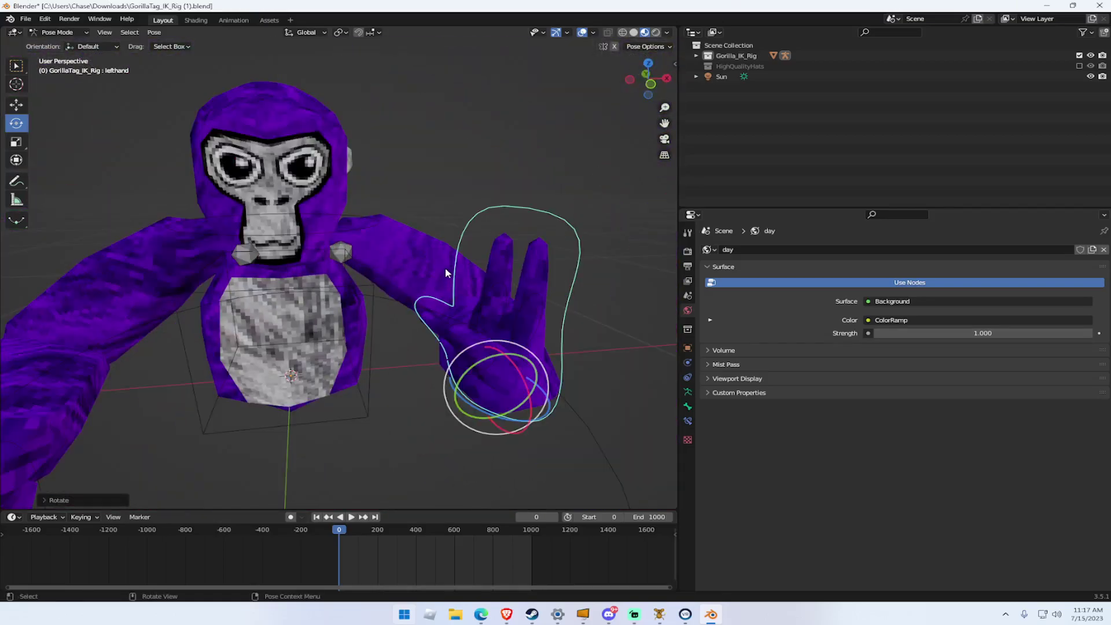
{"action": "left_click_drag", "start_coordinate": [449, 272], "coordinate": [588, 266]}
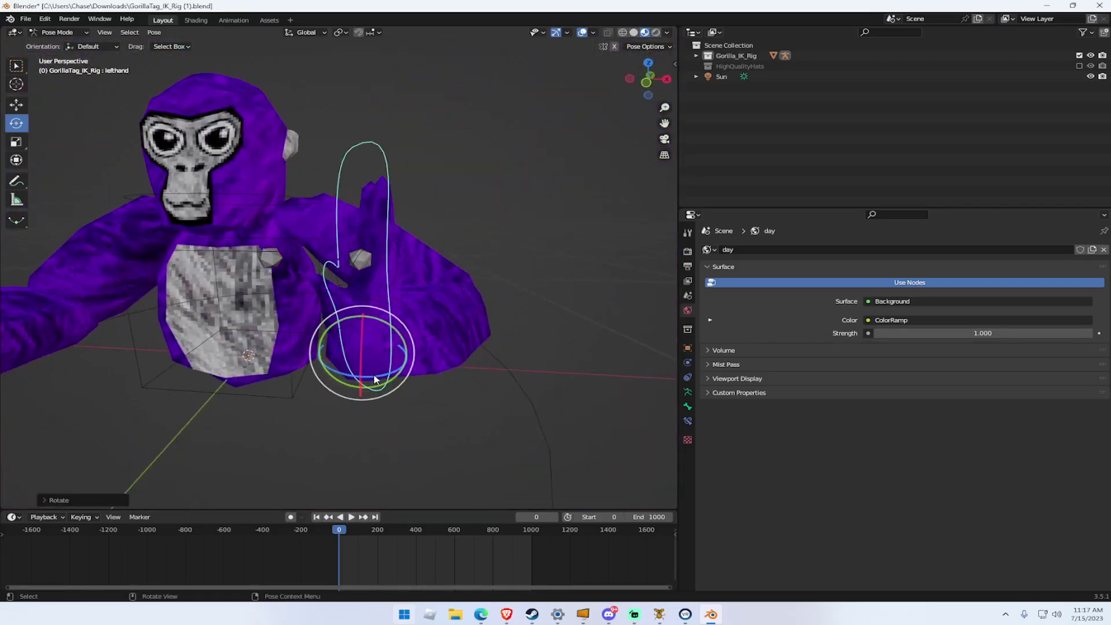
{"action": "left_click_drag", "start_coordinate": [373, 378], "coordinate": [350, 374]}
{"action": "scroll", "coordinate": [350, 374], "scroll_direction": "down", "scroll_amount": 4}
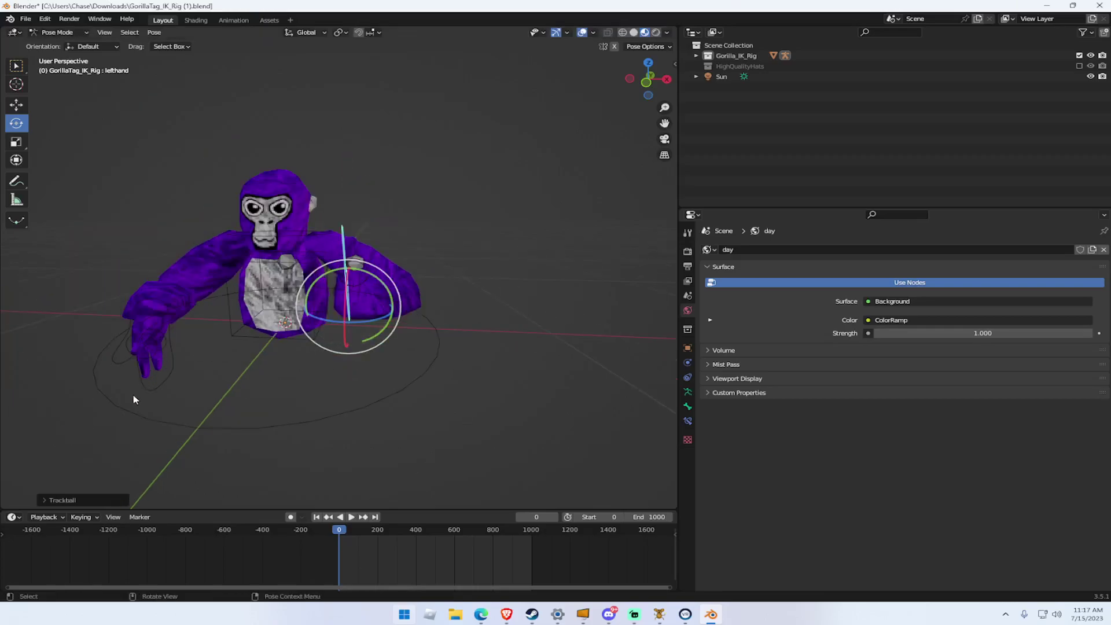
Select the right hand bone and rotate it so its fingers point upward, matching the left hand.
{"action": "left_click", "coordinate": [153, 391]}
{"action": "left_click_drag", "start_coordinate": [128, 293], "coordinate": [119, 446]}
{"action": "left_click_drag", "start_coordinate": [200, 434], "coordinate": [292, 407]}
{"action": "left_click_drag", "start_coordinate": [524, 275], "coordinate": [467, 267]}
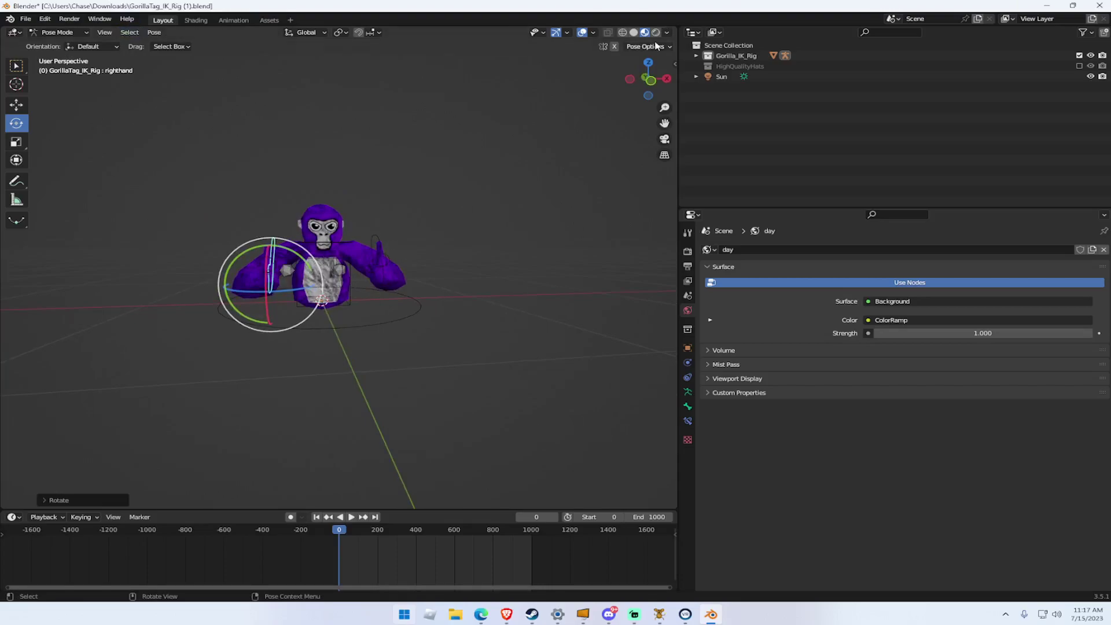
{"action": "left_click_drag", "start_coordinate": [268, 88], "coordinate": [242, 78]}
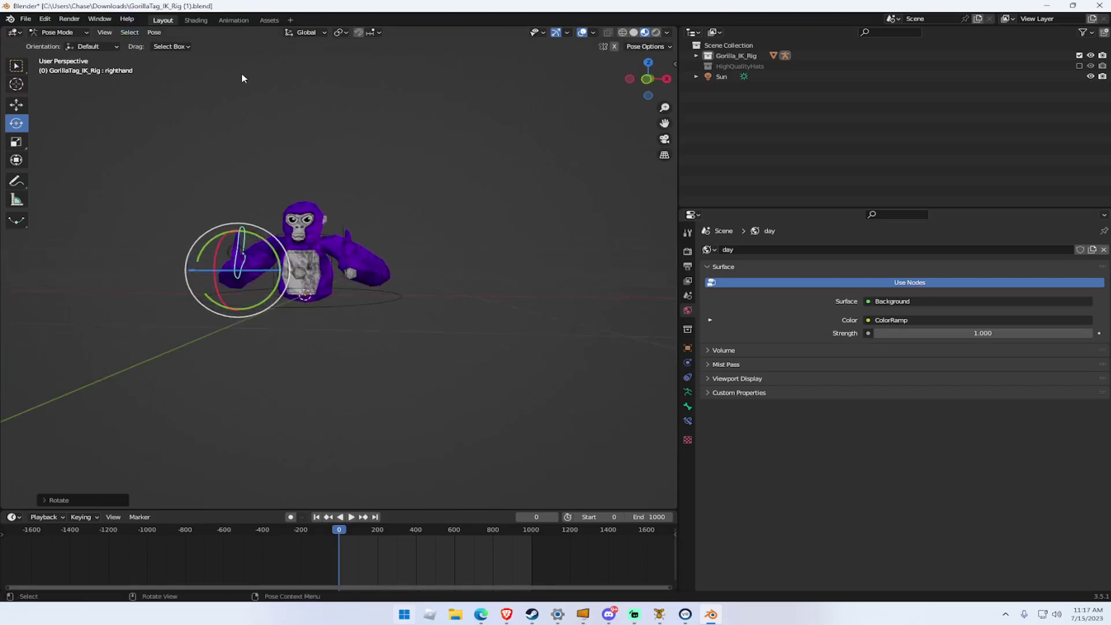
{"action": "left_click_drag", "start_coordinate": [510, 68], "coordinate": [313, 6]}
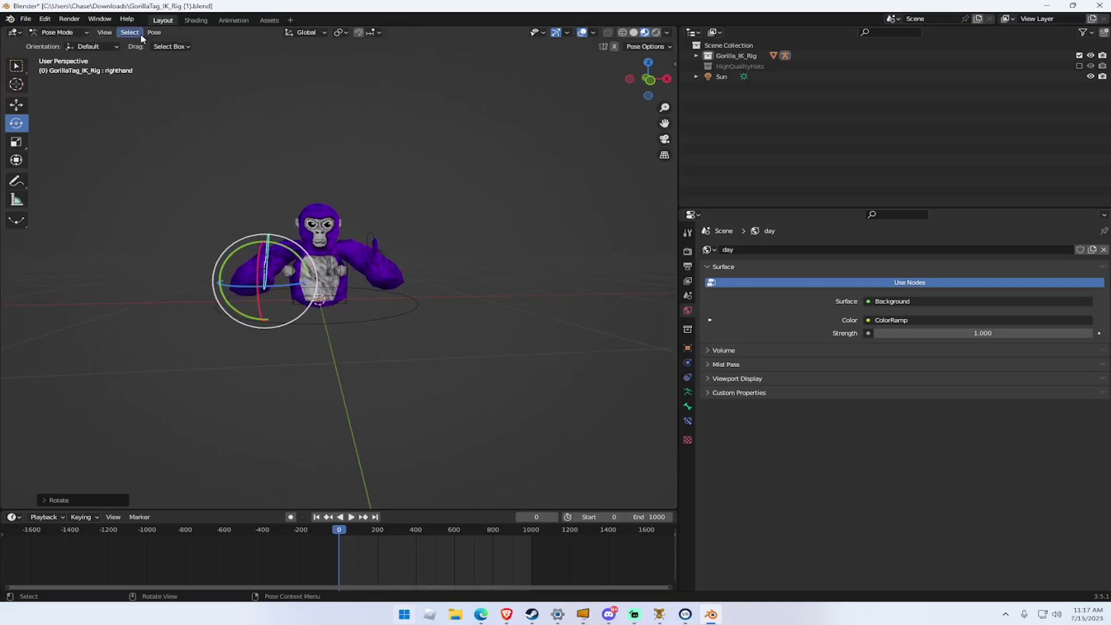
Switch from Pose Mode to Object Mode and deselect the rig.
{"action": "left_click", "coordinate": [62, 33]}
{"action": "left_click", "coordinate": [64, 44]}
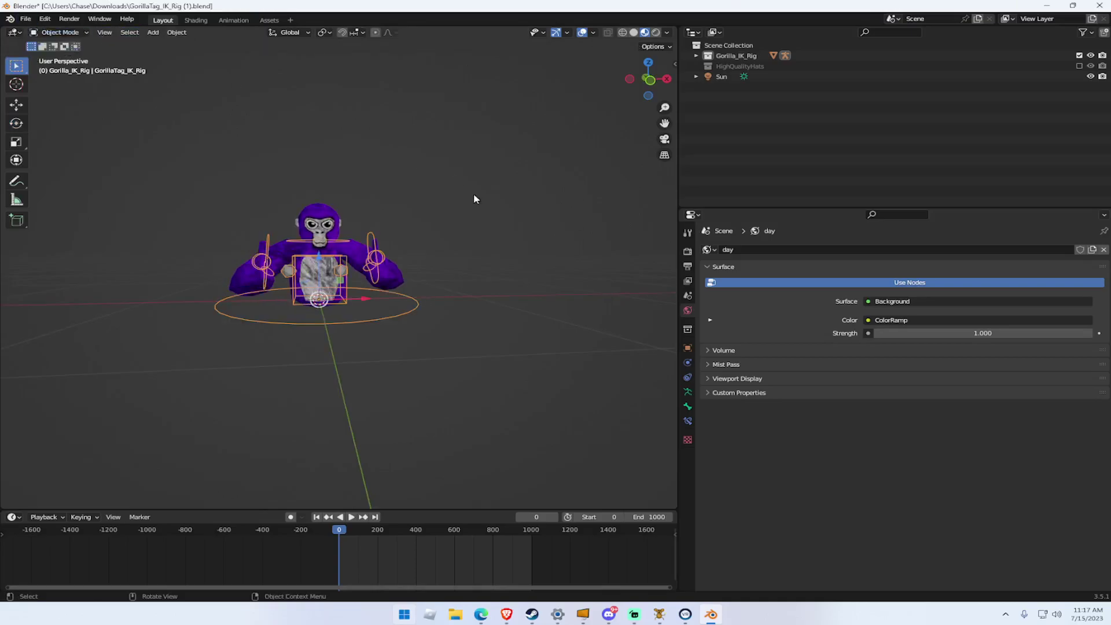
{"action": "scroll", "coordinate": [405, 199], "scroll_direction": "up", "scroll_amount": 3}
{"action": "scroll", "coordinate": [431, 176], "scroll_direction": "down", "scroll_amount": 3}
{"action": "left_click", "coordinate": [429, 176]}
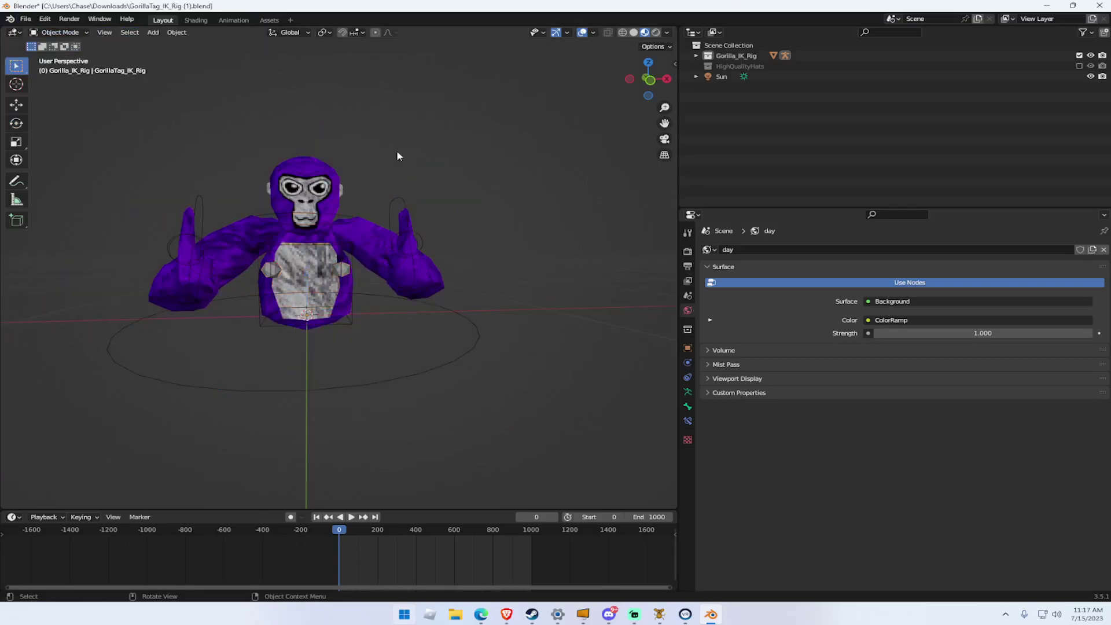
Enlarge the 3D viewport by narrowing the outliner and properties area and shrinking the timeline.
{"action": "left_click", "coordinate": [152, 32]}
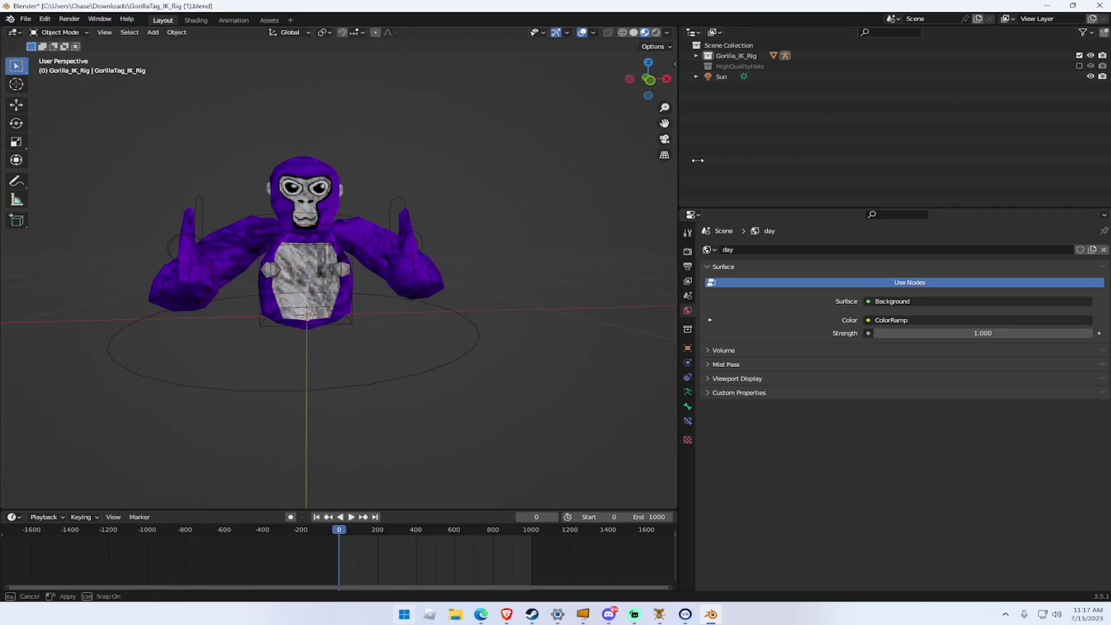
{"action": "left_click_drag", "start_coordinate": [698, 160], "coordinate": [954, 139]}
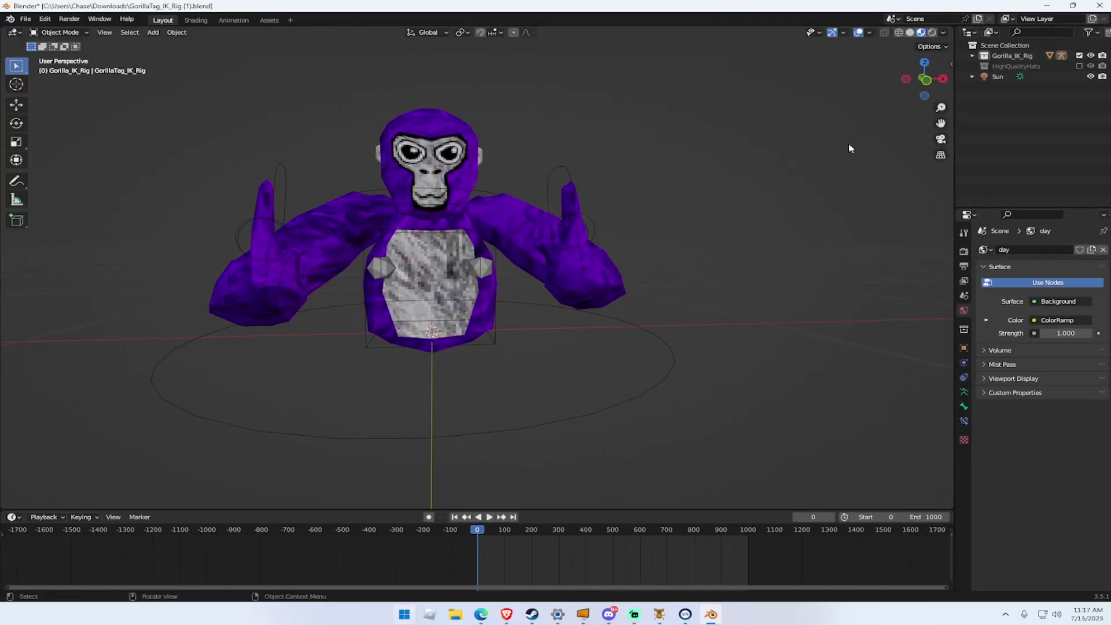
{"action": "scroll", "coordinate": [645, 216], "scroll_direction": "down", "scroll_amount": 5}
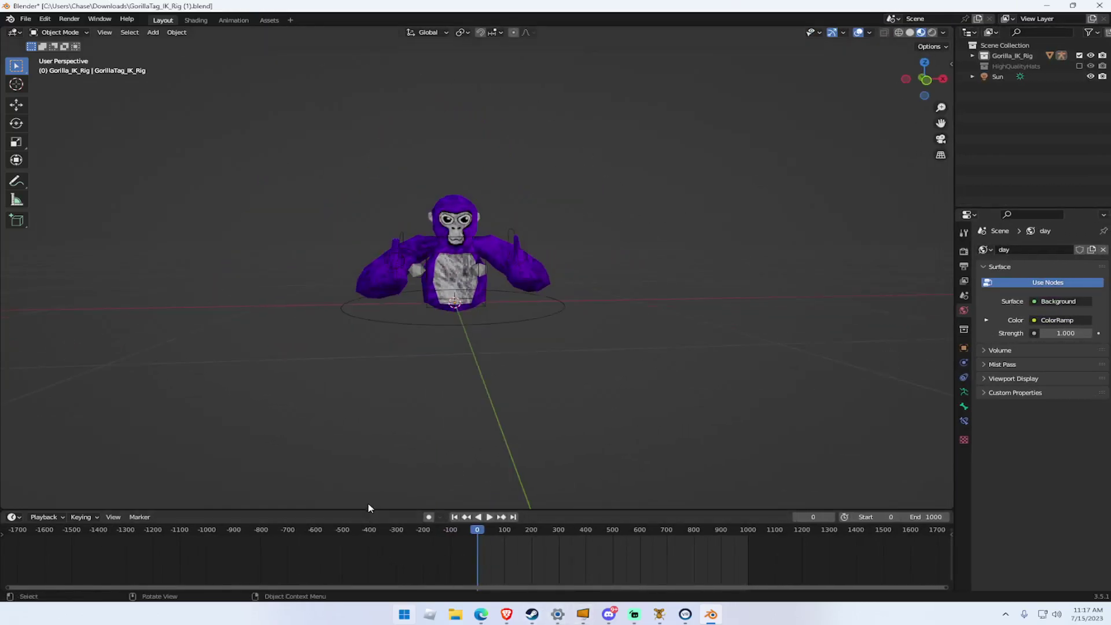
{"action": "left_click_drag", "start_coordinate": [362, 509], "coordinate": [368, 555]}
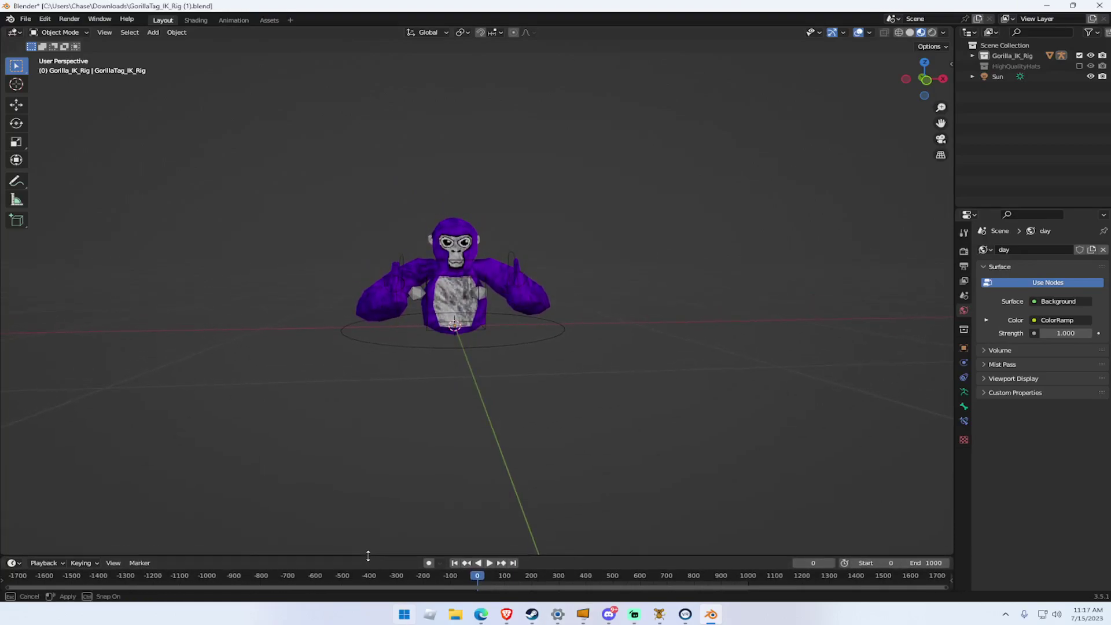
Add a camera to the scene.
{"action": "left_click", "coordinate": [152, 33]}
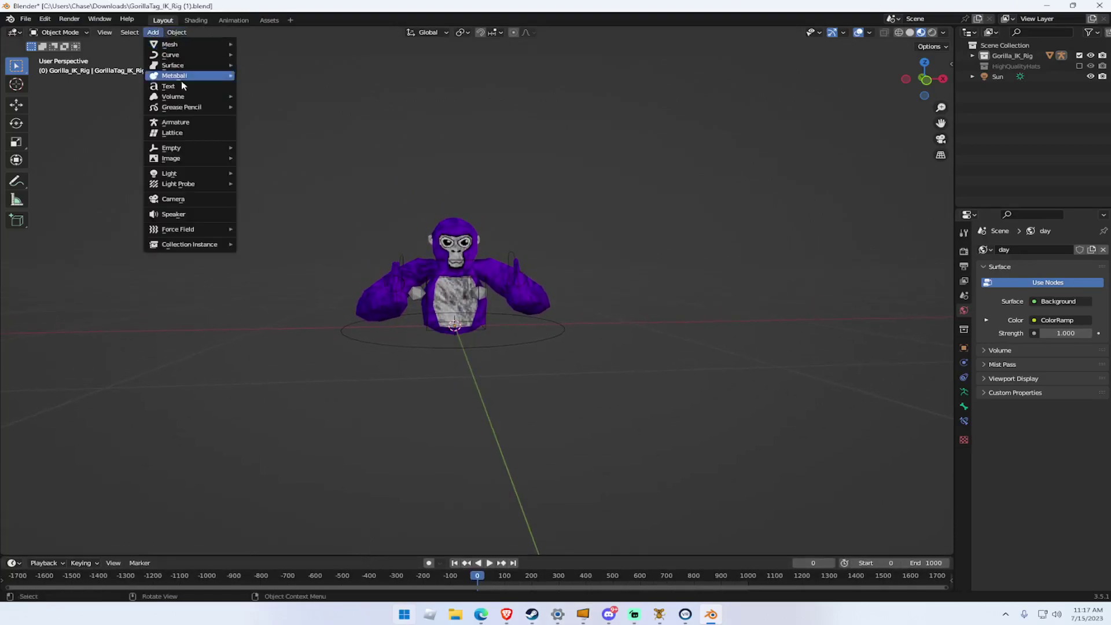
{"action": "left_click", "coordinate": [184, 200]}
{"action": "left_click_drag", "start_coordinate": [212, 191], "coordinate": [483, 181]}
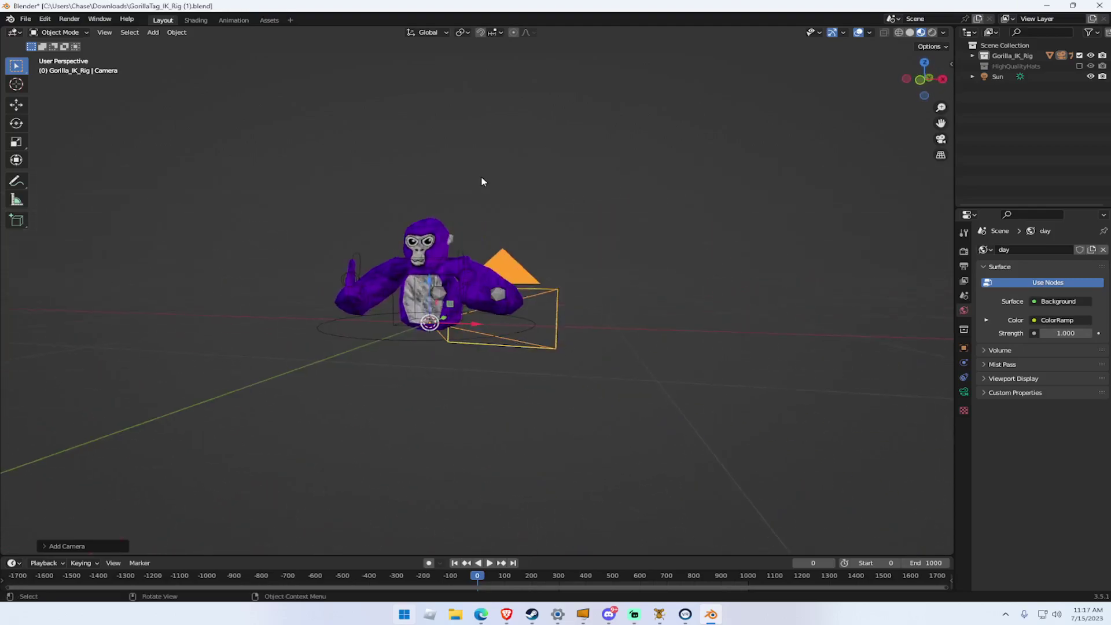
Use Walk Navigation to bring the view directly in front of the gorilla rig.
{"action": "left_click", "coordinate": [104, 33]}
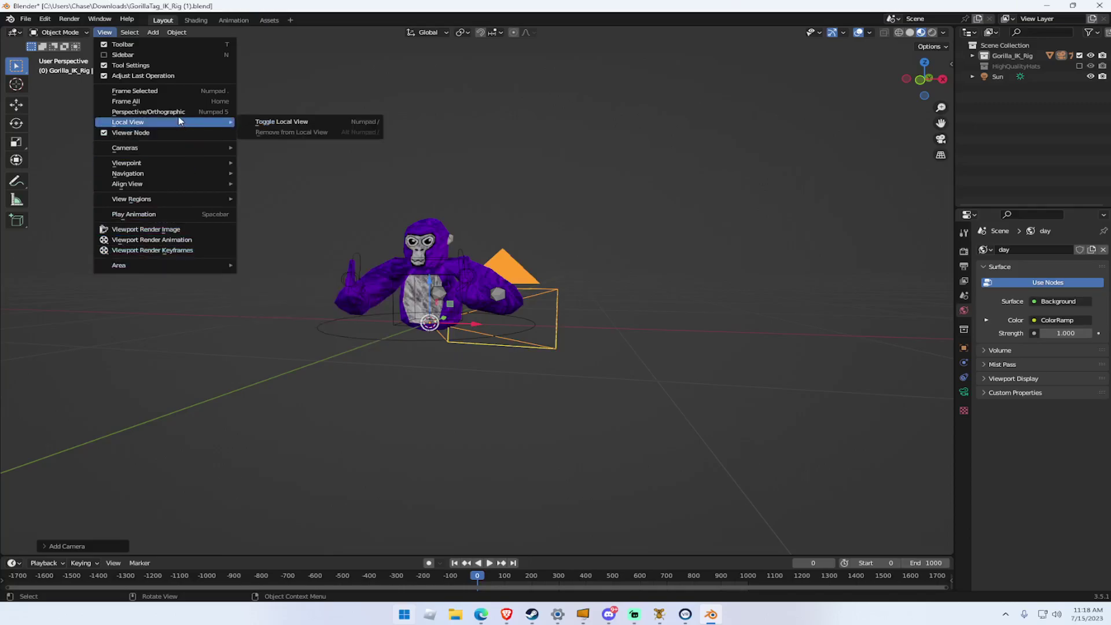
{"action": "mouse_move", "coordinate": [186, 164]}
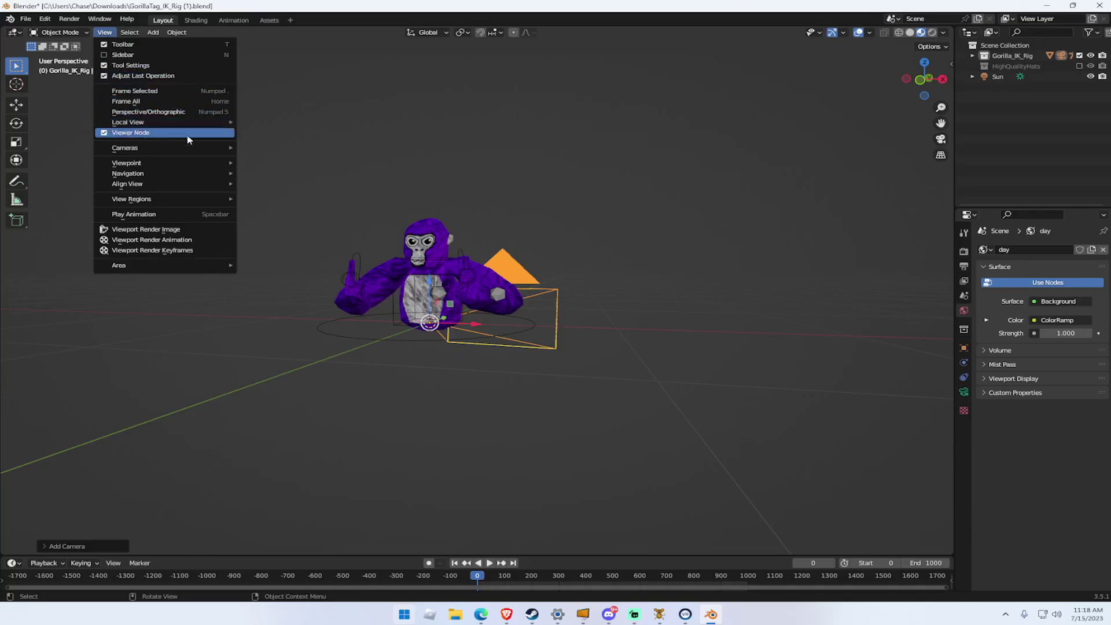
{"action": "mouse_move", "coordinate": [204, 264]}
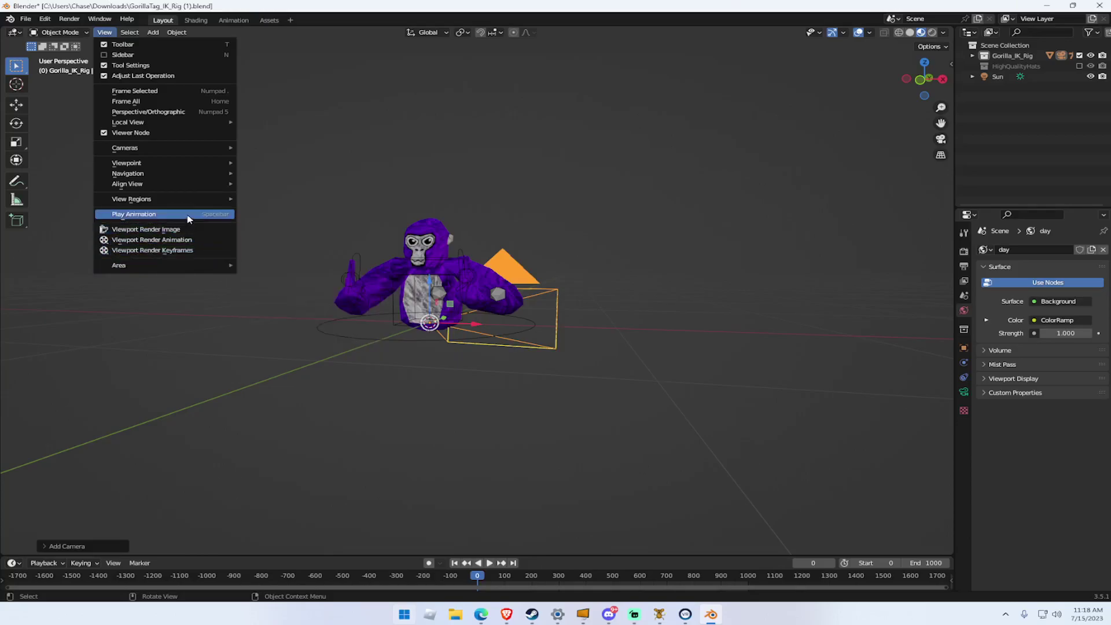
{"action": "mouse_move", "coordinate": [184, 202]}
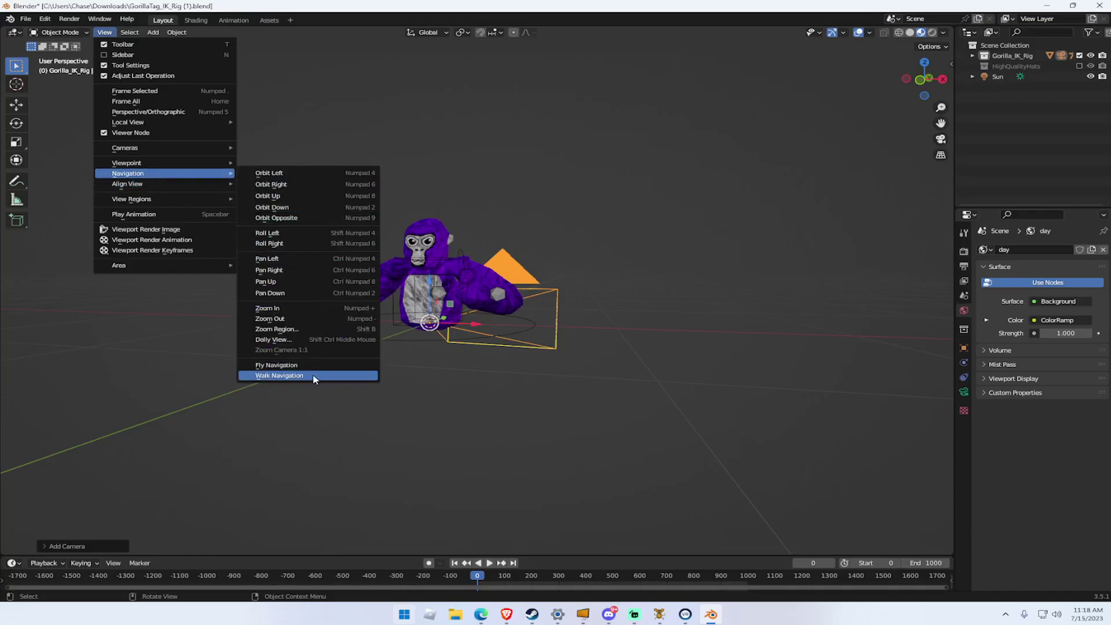
{"action": "left_click", "coordinate": [313, 379]}
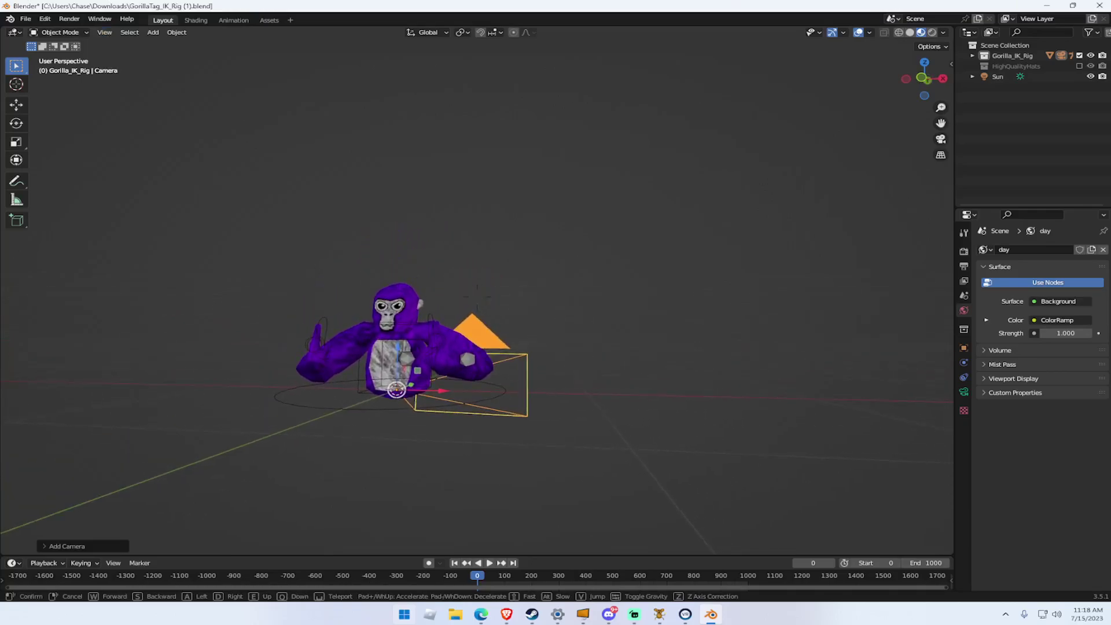
{"action": "key", "text": "a"}
{"action": "key", "text": "d"}
{"action": "key", "text": "a"}
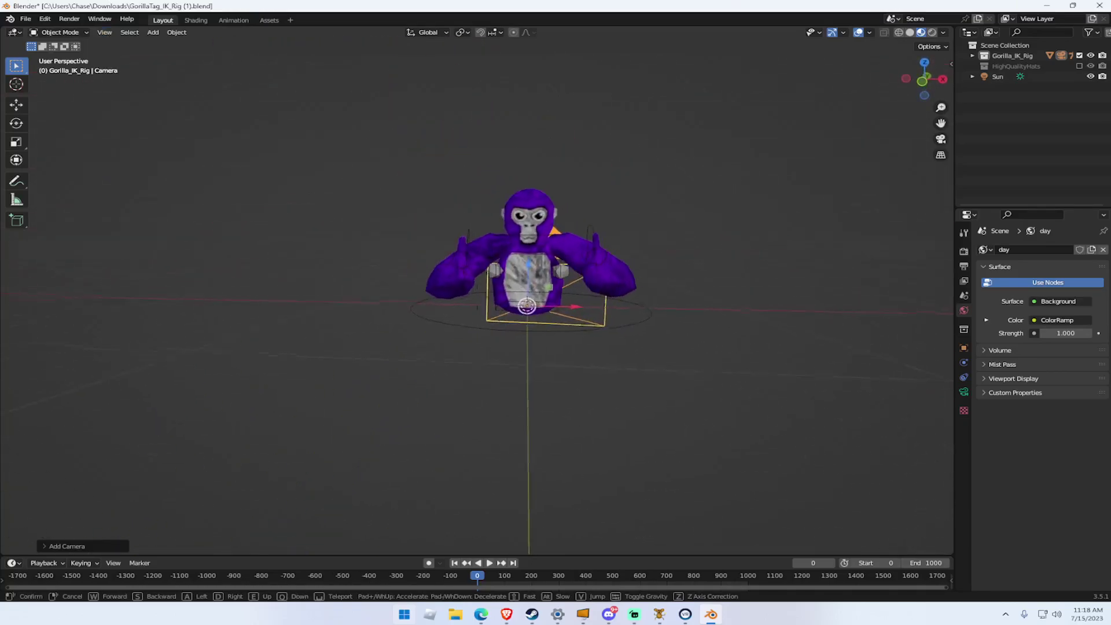
{"action": "key", "text": "d"}
{"action": "key", "text": "w"}
{"action": "key", "text": "a"}
{"action": "key", "text": "d"}
{"action": "key", "text": "a"}
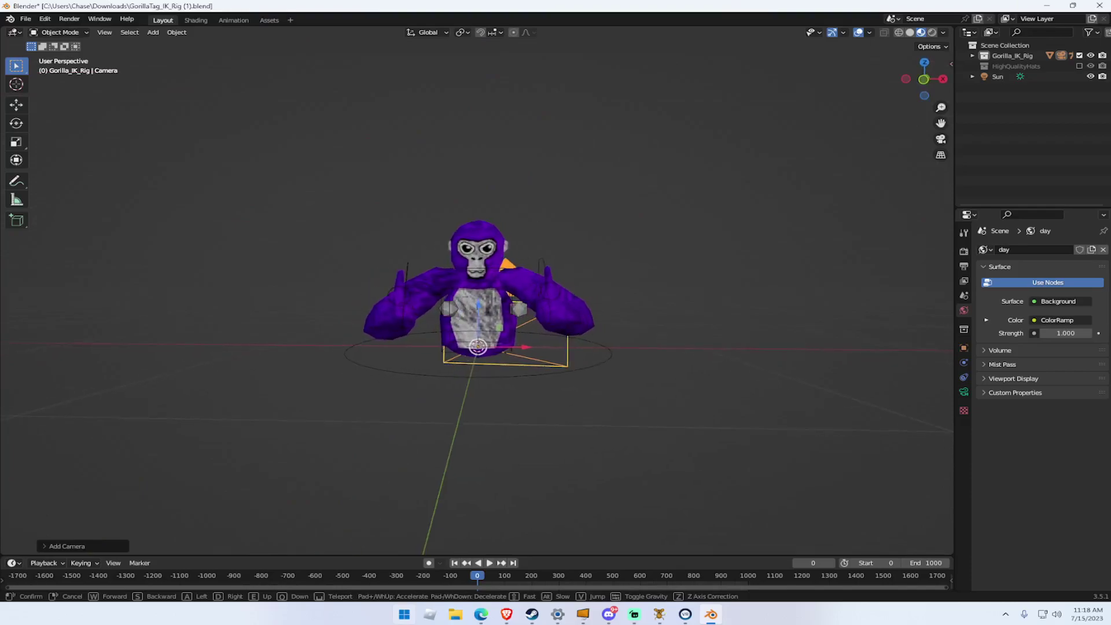
{"action": "key", "text": "a"}
{"action": "key", "text": "d"}
{"action": "key", "text": "a"}
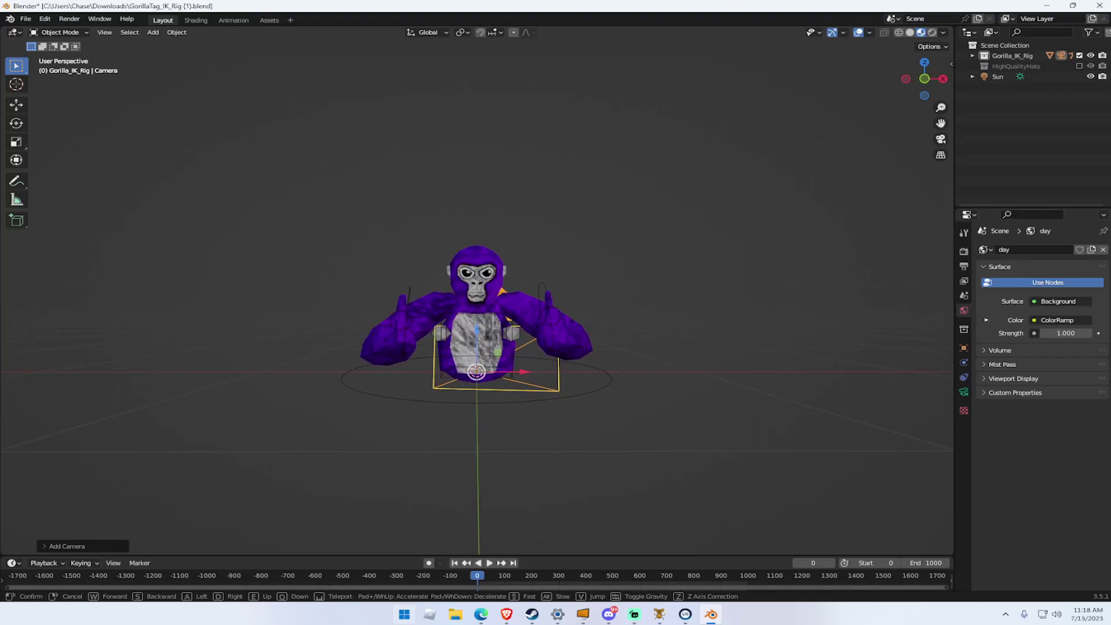
{"action": "left_click", "coordinate": [316, 377]}
Move the camera along the Y axis, away from the front of the gorilla.
{"action": "scroll", "coordinate": [368, 385], "scroll_direction": "down", "scroll_amount": 4}
{"action": "left_click_drag", "start_coordinate": [369, 385], "coordinate": [471, 414]}
{"action": "left_click_drag", "start_coordinate": [497, 356], "coordinate": [775, 352]}
In Pose Mode, move the rig's left and right elbow targets together along Y toward the gorilla's back, and return to Object Mode.
{"action": "left_click", "coordinate": [457, 347]}
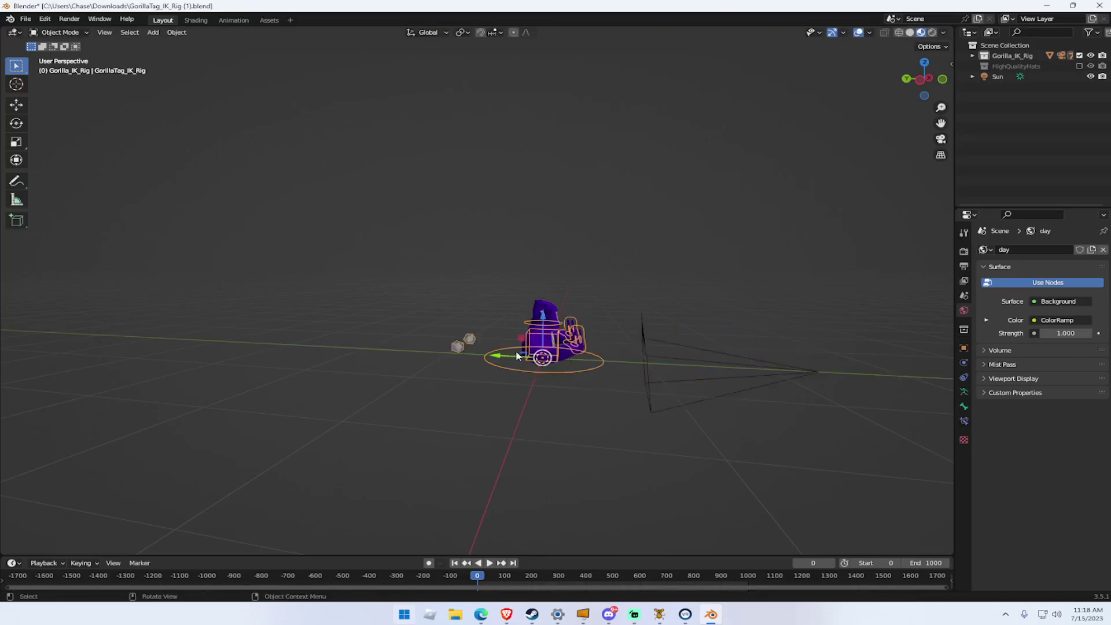
{"action": "left_click_drag", "start_coordinate": [518, 355], "coordinate": [687, 386]}
{"action": "left_click", "coordinate": [61, 32]}
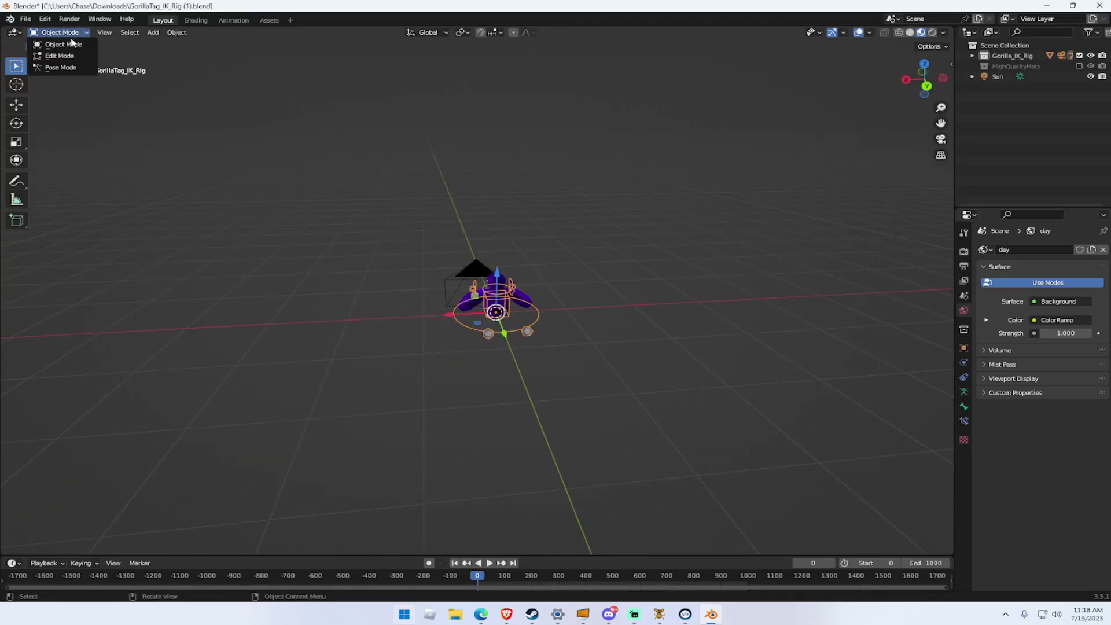
{"action": "left_click", "coordinate": [70, 63]}
{"action": "left_click_drag", "start_coordinate": [559, 195], "coordinate": [642, 196]}
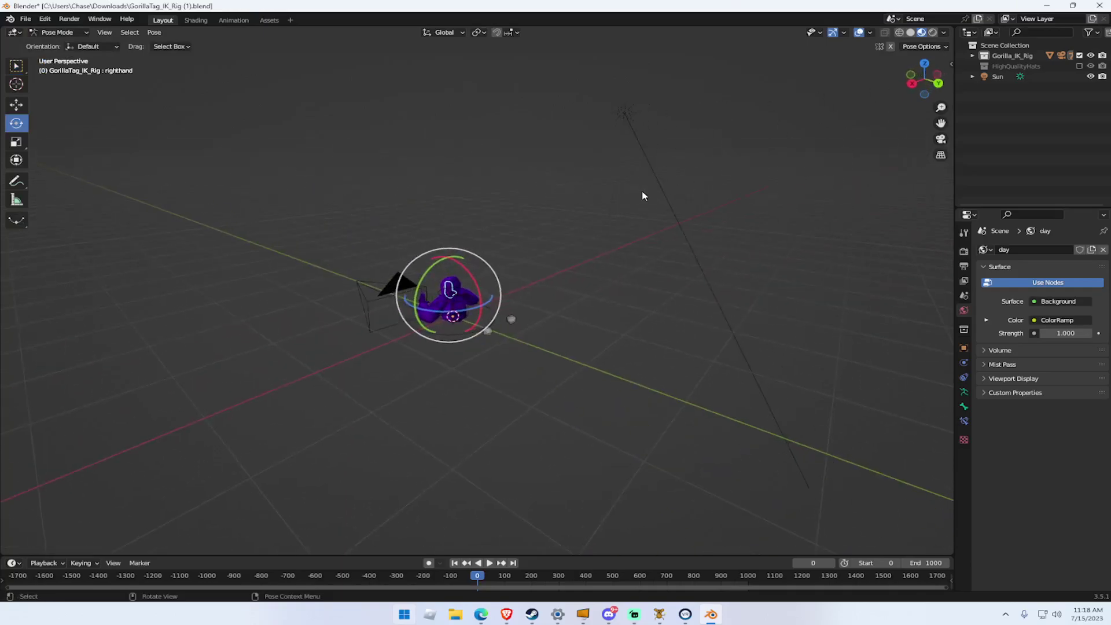
{"action": "scroll", "coordinate": [484, 246], "scroll_direction": "up", "scroll_amount": 6}
{"action": "left_click", "coordinate": [523, 414]}
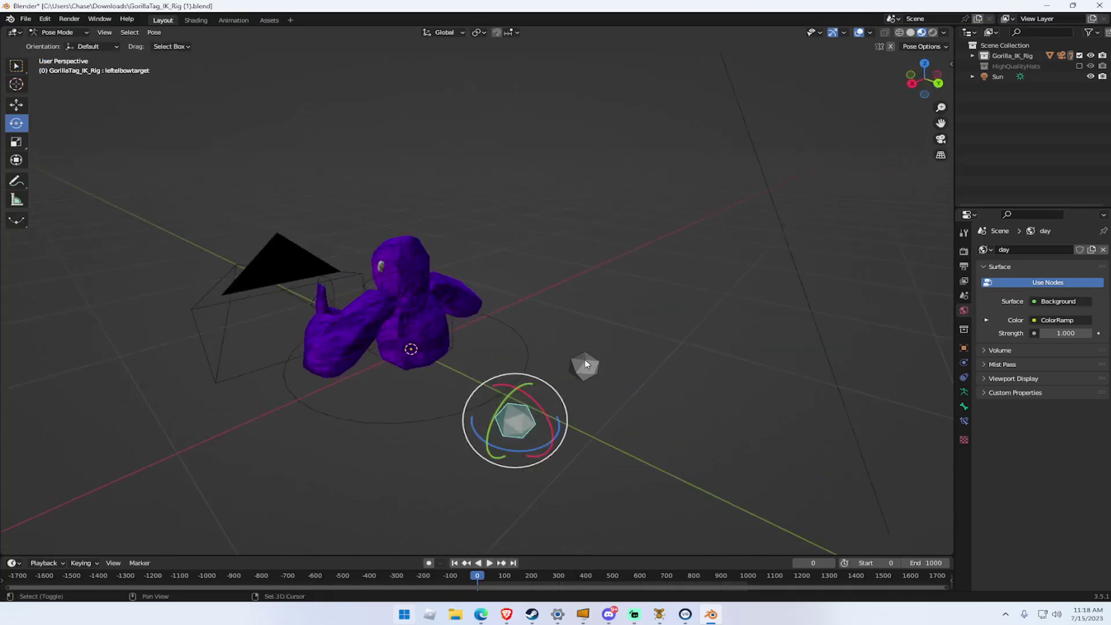
{"action": "left_click", "coordinate": [584, 366], "text": "shift"}
{"action": "left_click", "coordinate": [20, 107]}
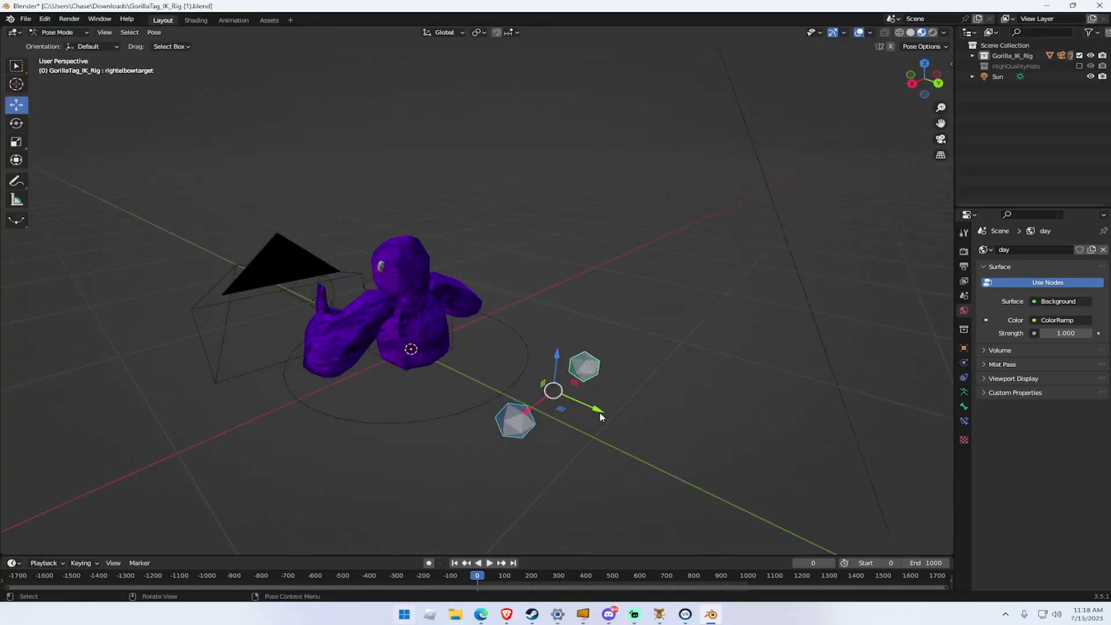
{"action": "left_click_drag", "start_coordinate": [600, 416], "coordinate": [493, 305]}
{"action": "left_click_drag", "start_coordinate": [509, 307], "coordinate": [643, 264]}
{"action": "scroll", "coordinate": [715, 274], "scroll_direction": "down", "scroll_amount": 5}
{"action": "left_click", "coordinate": [56, 34]}
{"action": "left_click", "coordinate": [63, 45]}
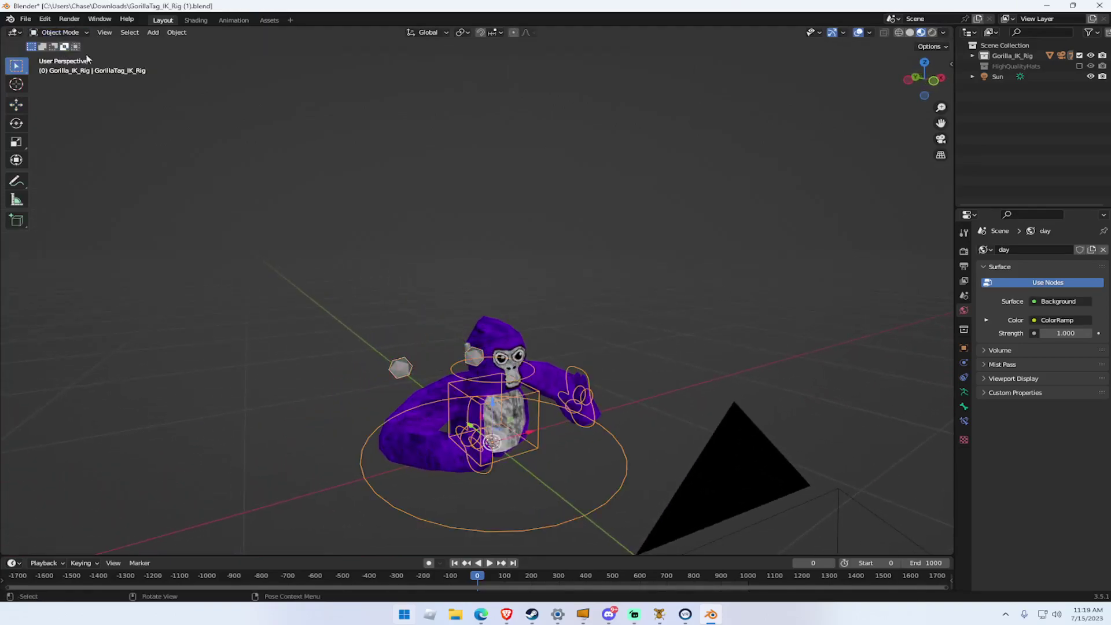
Select the camera and raise it along the Z axis above ground level.
{"action": "left_click_drag", "start_coordinate": [555, 254], "coordinate": [732, 302]}
{"action": "scroll", "coordinate": [731, 304], "scroll_direction": "down", "scroll_amount": 3}
{"action": "left_click_drag", "start_coordinate": [638, 240], "coordinate": [436, 426]}
{"action": "left_click", "coordinate": [401, 427]}
{"action": "left_click_drag", "start_coordinate": [640, 456], "coordinate": [383, 509]}
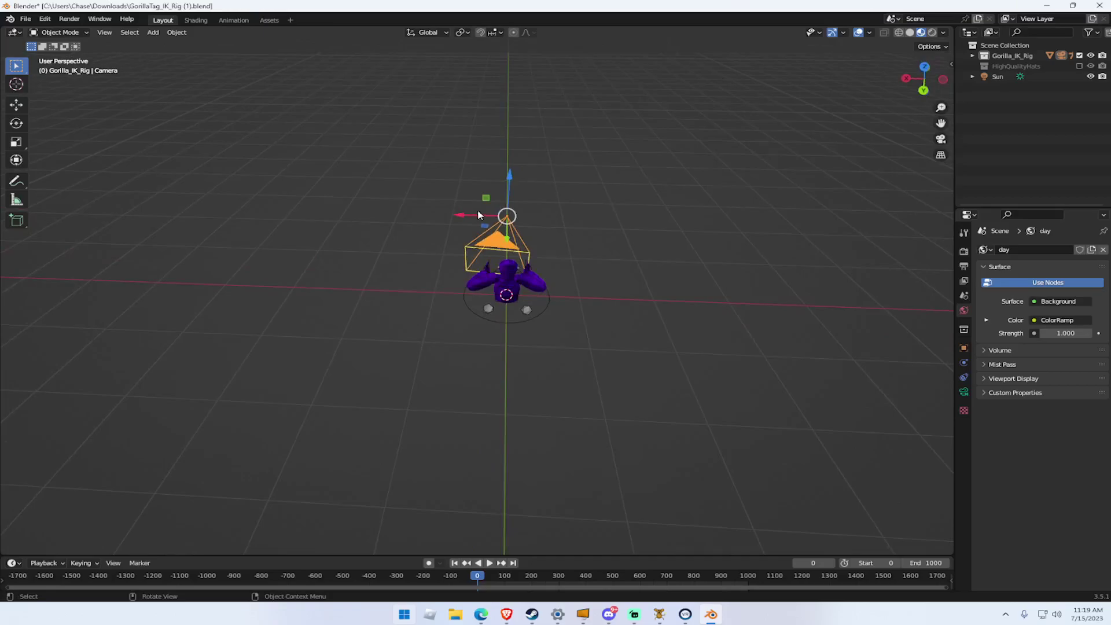
{"action": "left_click_drag", "start_coordinate": [509, 180], "coordinate": [798, 102]}
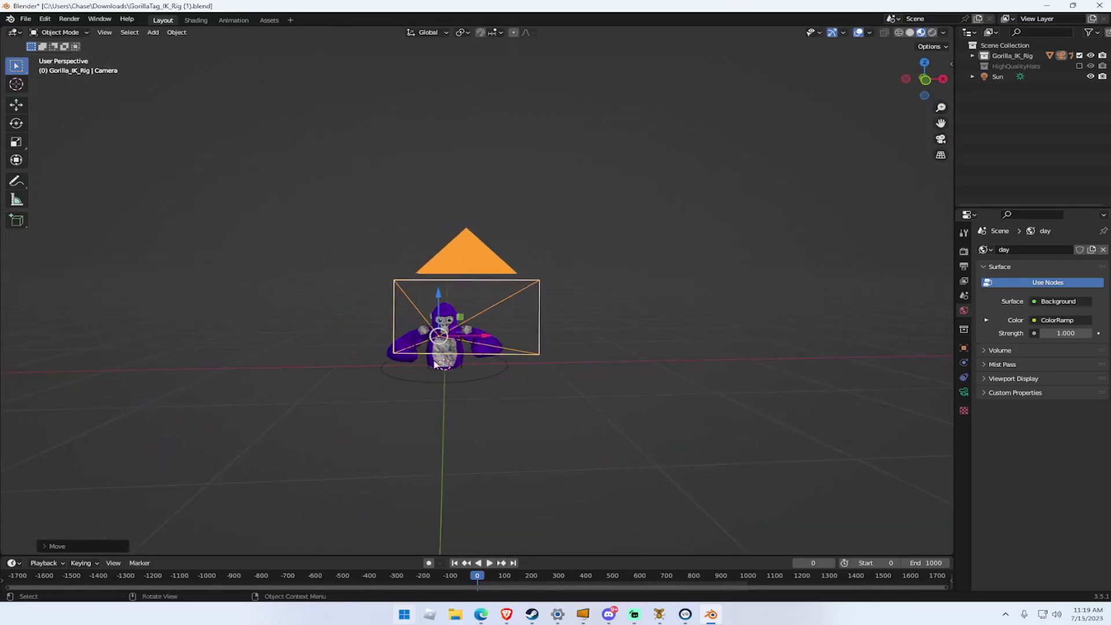
Lower the camera slightly and adjust it along the X axis to line up with the gorilla.
{"action": "left_click_drag", "start_coordinate": [489, 341], "coordinate": [482, 341]}
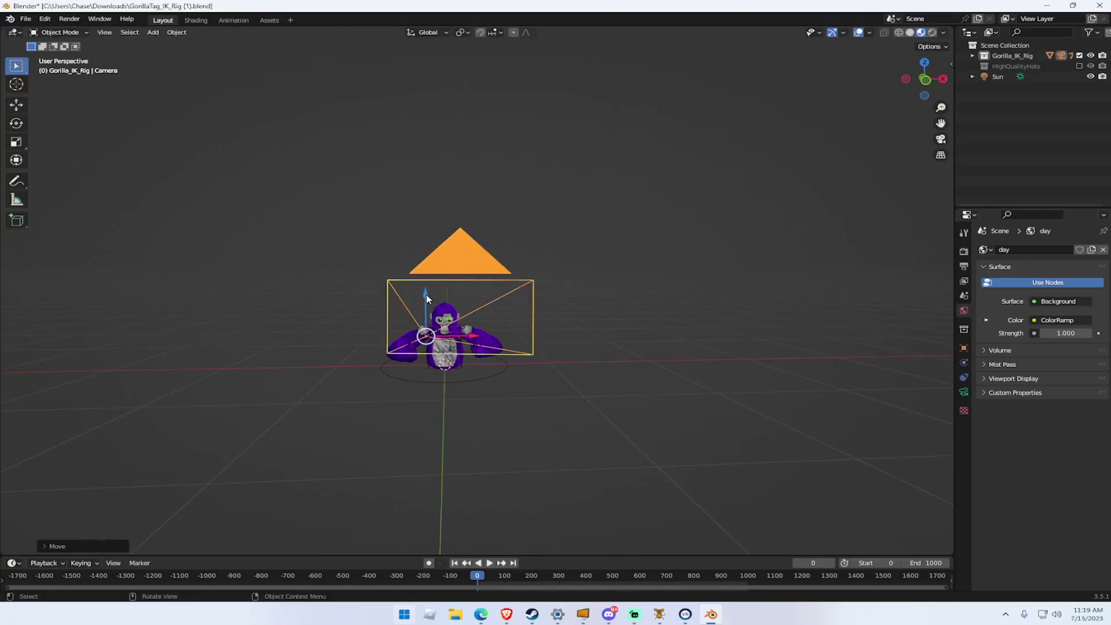
{"action": "left_click_drag", "start_coordinate": [426, 295], "coordinate": [427, 377]}
{"action": "left_click_drag", "start_coordinate": [503, 391], "coordinate": [711, 372]}
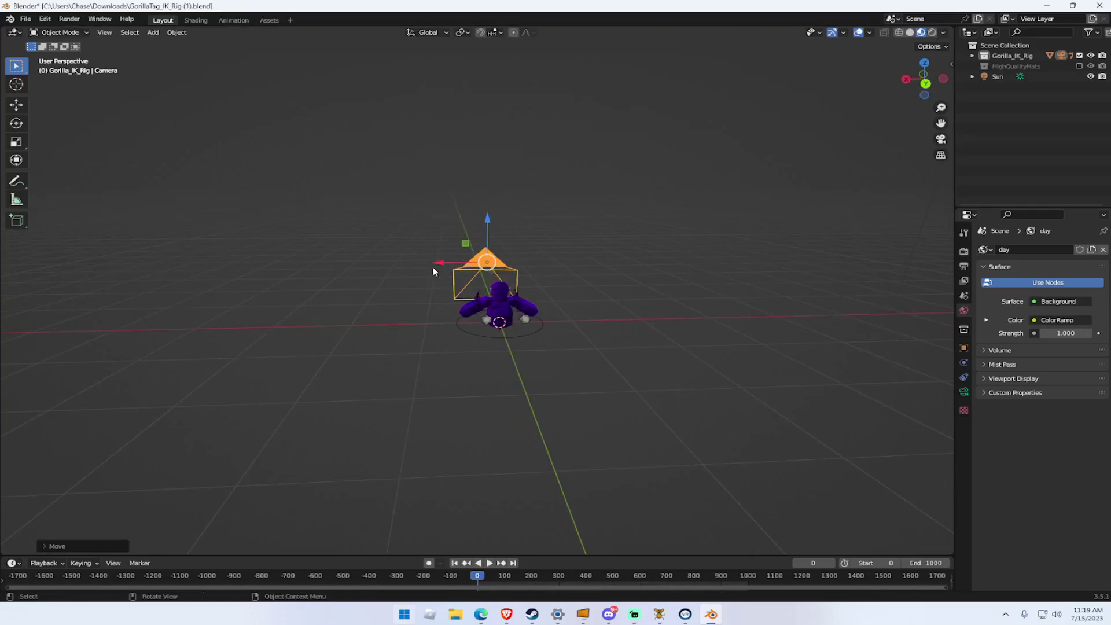
{"action": "left_click_drag", "start_coordinate": [435, 271], "coordinate": [553, 252]}
{"action": "left_click_drag", "start_coordinate": [420, 256], "coordinate": [418, 251]}
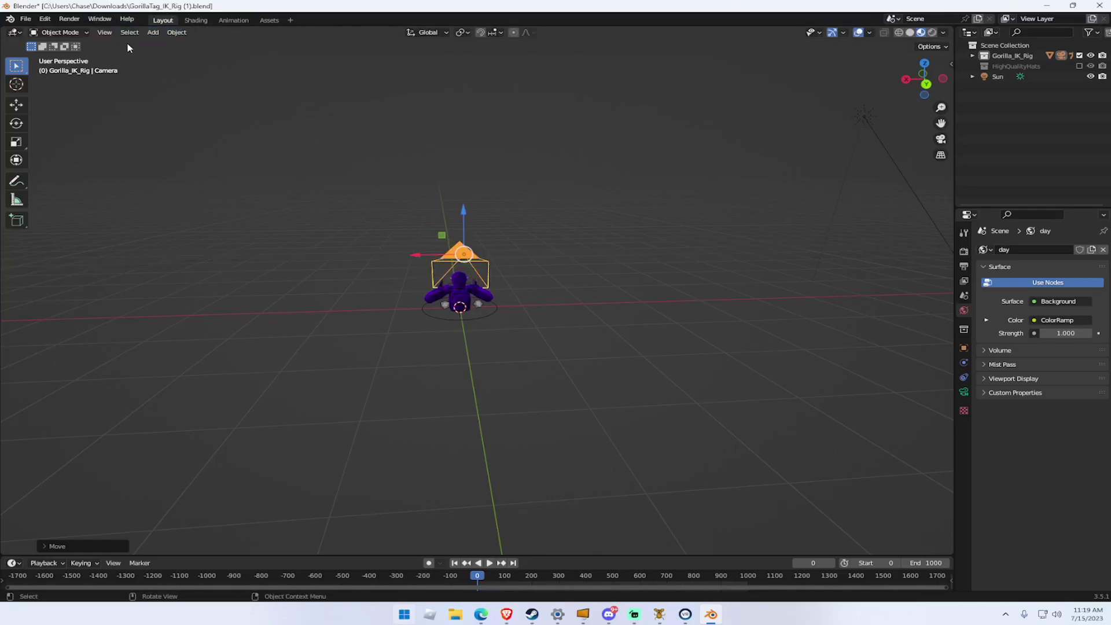
Render the still image from the camera and inspect the gorilla's framing.
{"action": "left_click", "coordinate": [73, 22]}
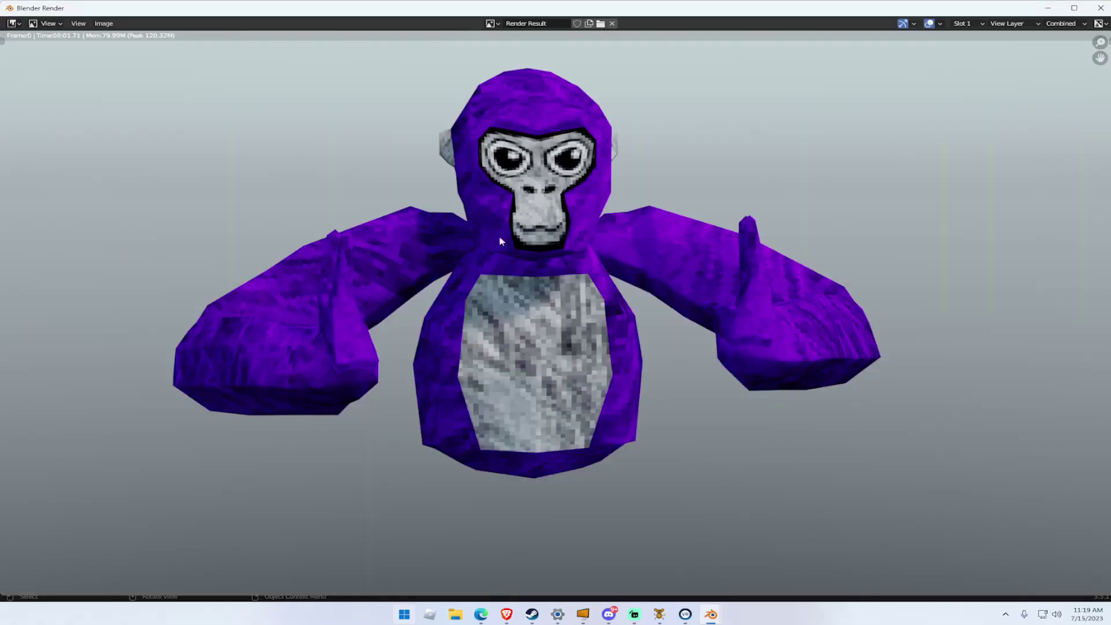
{"action": "scroll", "coordinate": [584, 264], "scroll_direction": "up", "scroll_amount": 3}
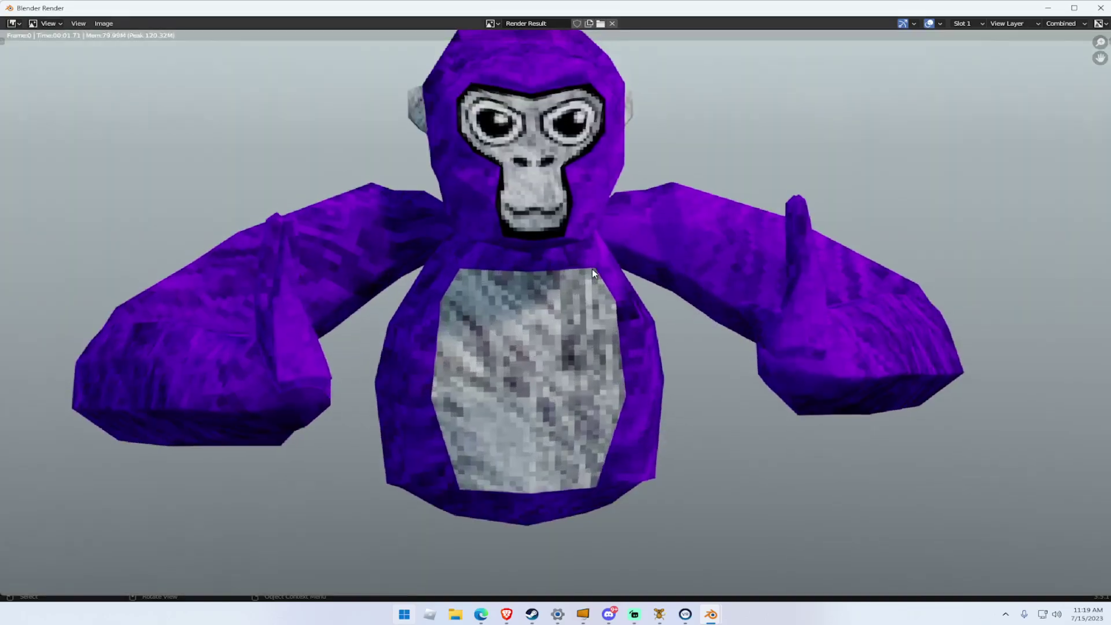
{"action": "scroll", "coordinate": [592, 268], "scroll_direction": "down", "scroll_amount": 3}
{"action": "scroll", "coordinate": [592, 268], "scroll_direction": "up", "scroll_amount": 2}
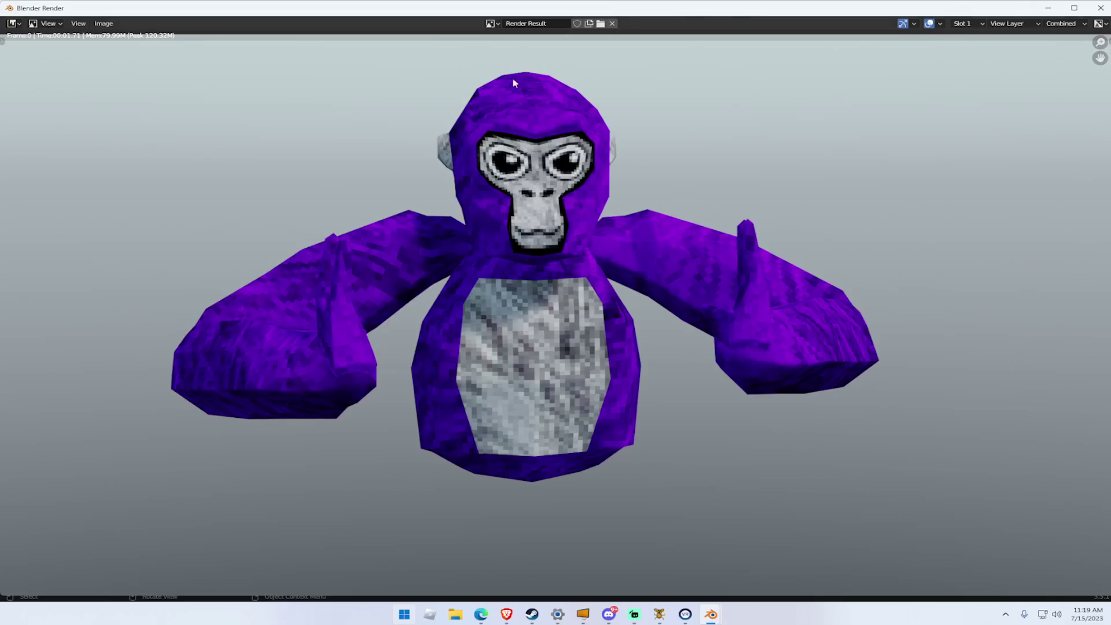
Save the rendered image as untitled.png in the Downloads folder.
{"action": "left_click", "coordinate": [99, 23]}
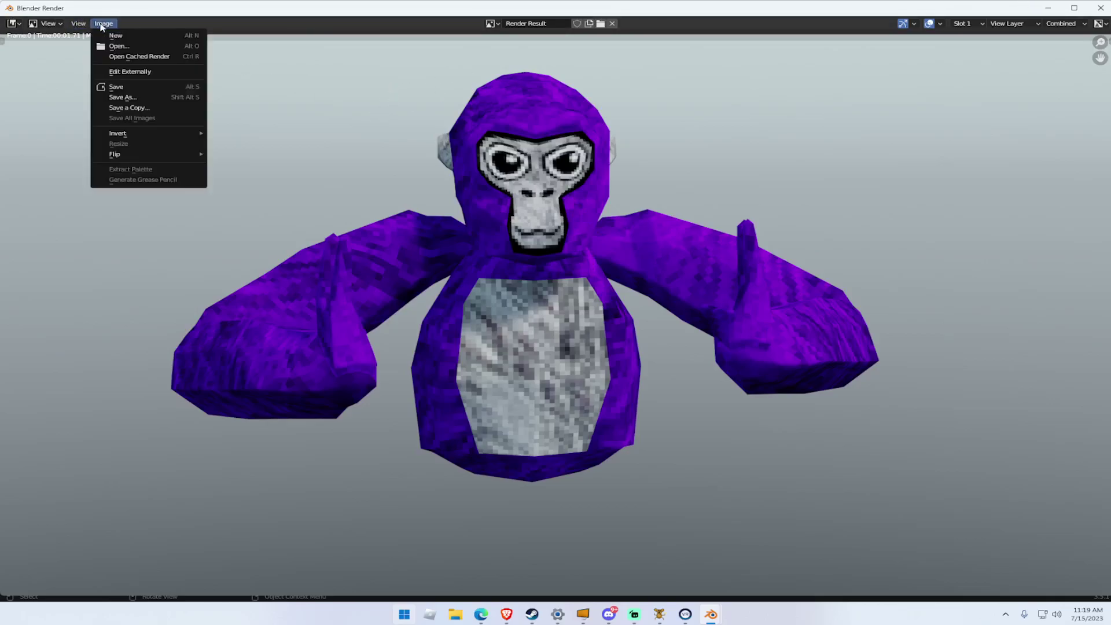
{"action": "left_click", "coordinate": [142, 99]}
{"action": "left_click", "coordinate": [445, 450]}
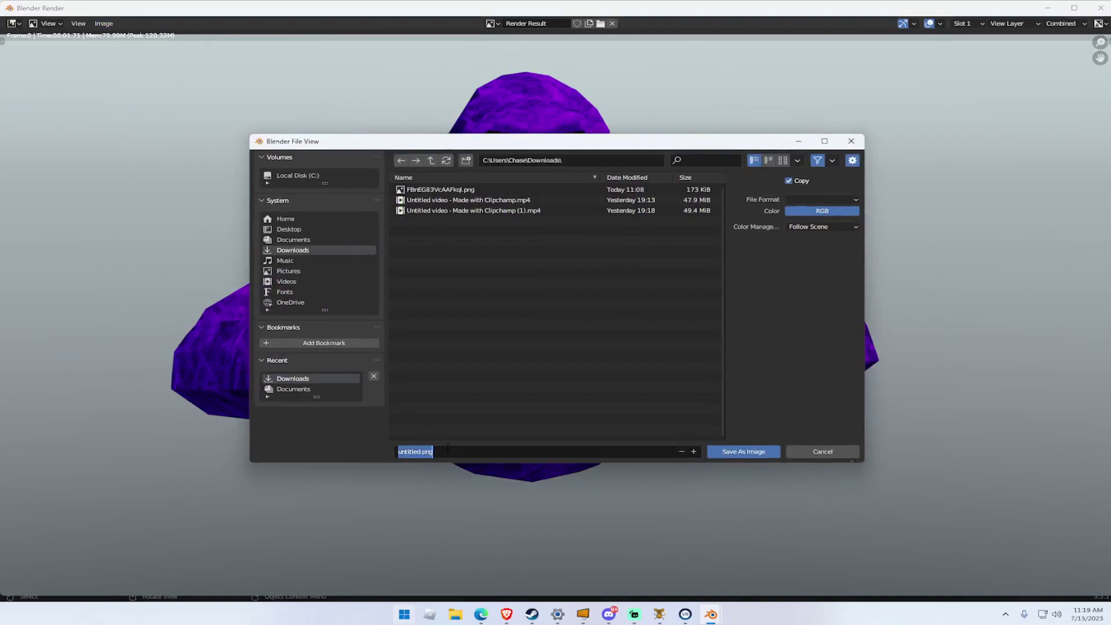
{"action": "left_click", "coordinate": [417, 451]}
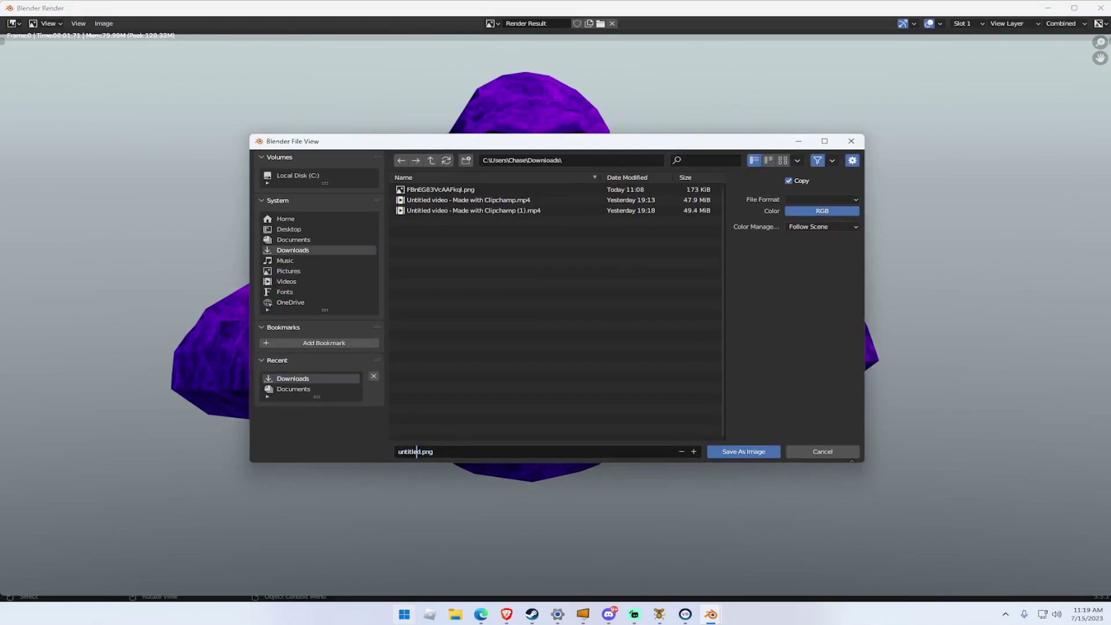
{"action": "left_click", "coordinate": [756, 450]}
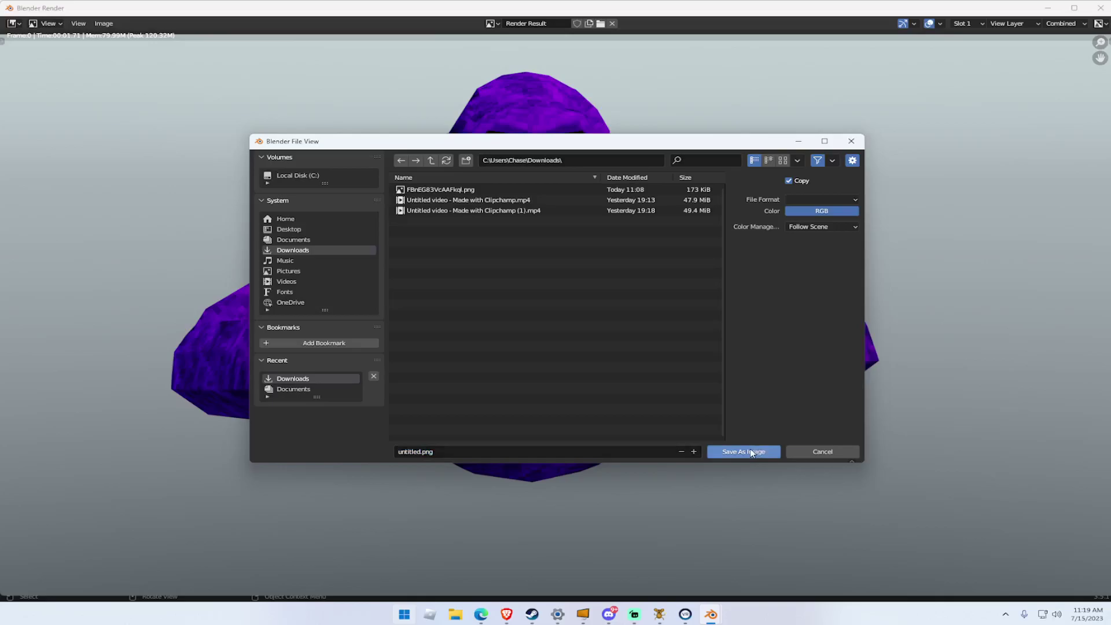
{"action": "left_click", "coordinate": [751, 452]}
Switch to Photopea, try placing untitled.png as a layer above the Background, and undo the placement.
{"action": "left_click", "coordinate": [609, 614]}
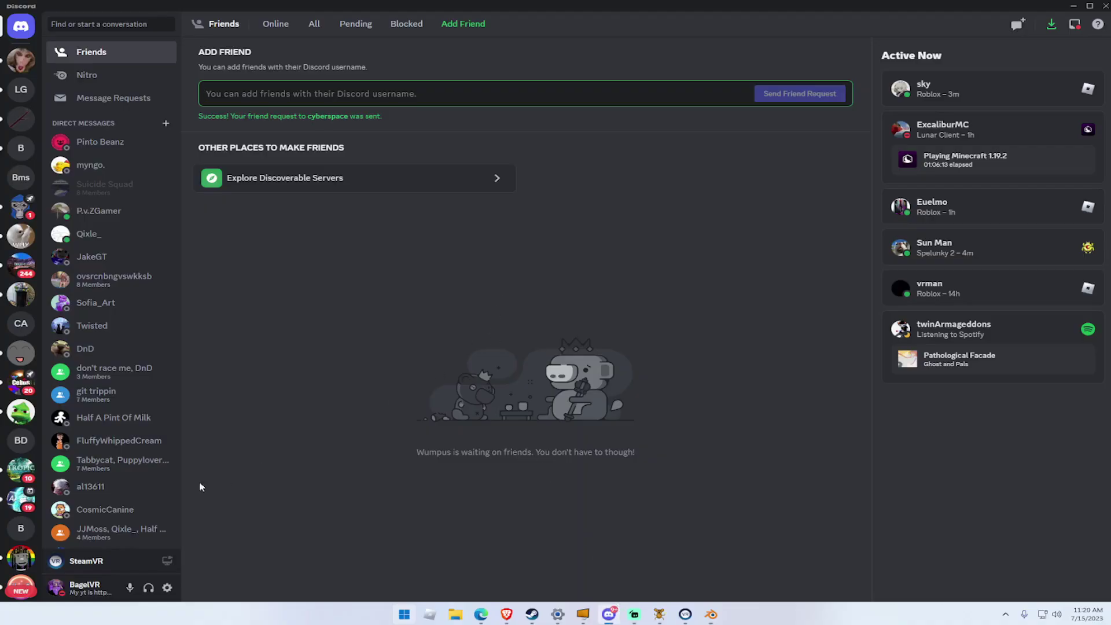
{"action": "left_click", "coordinate": [506, 614]}
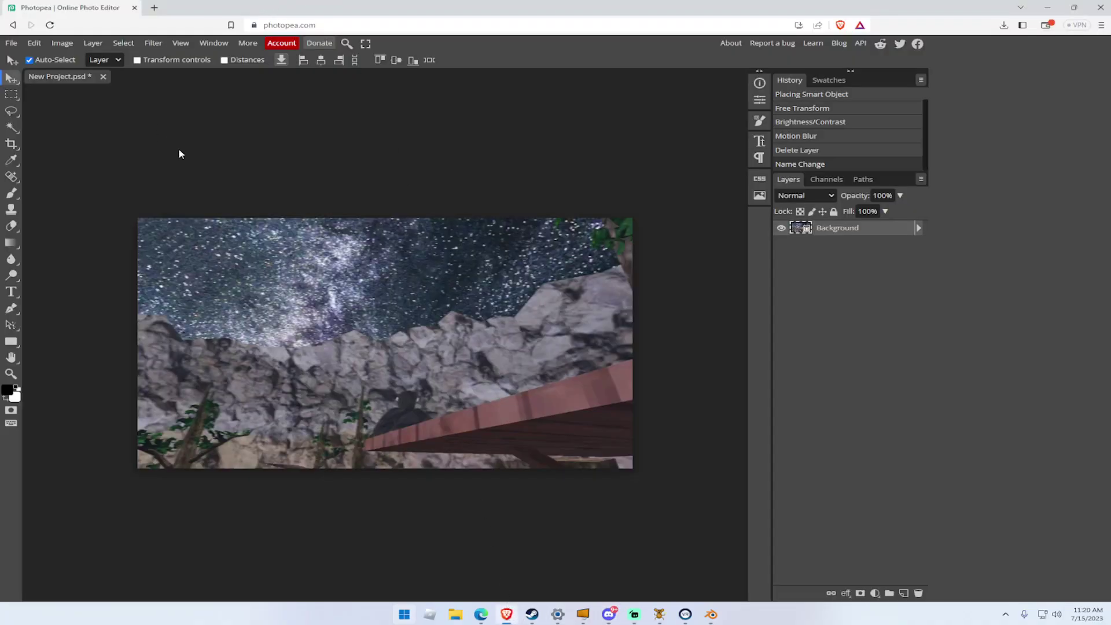
{"action": "left_click", "coordinate": [11, 43]}
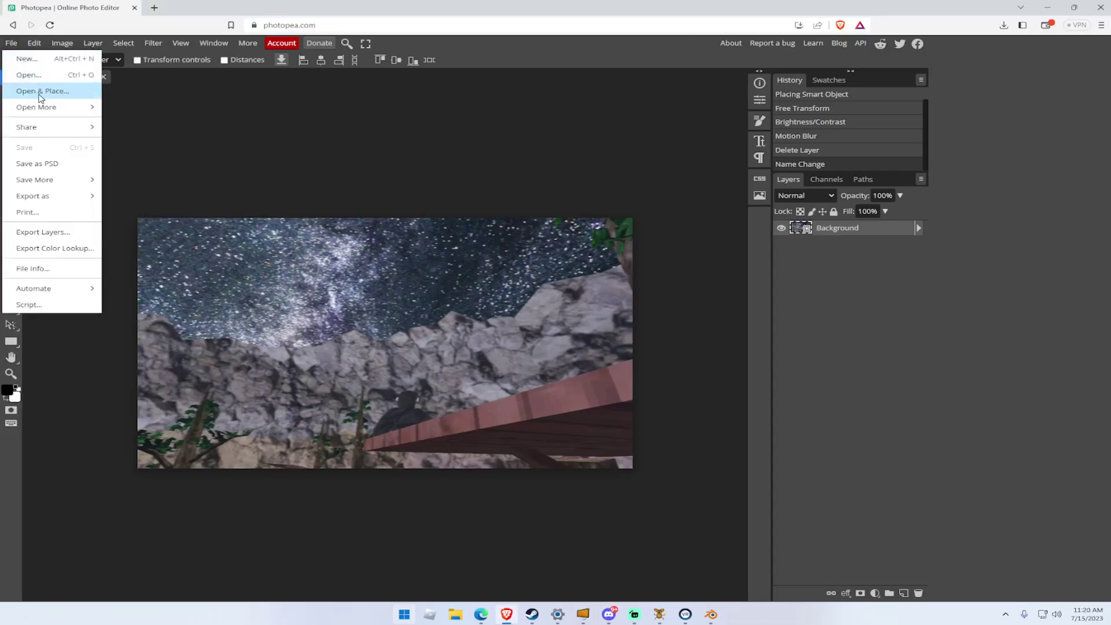
{"action": "left_click", "coordinate": [41, 90]}
{"action": "left_click", "coordinate": [159, 100]}
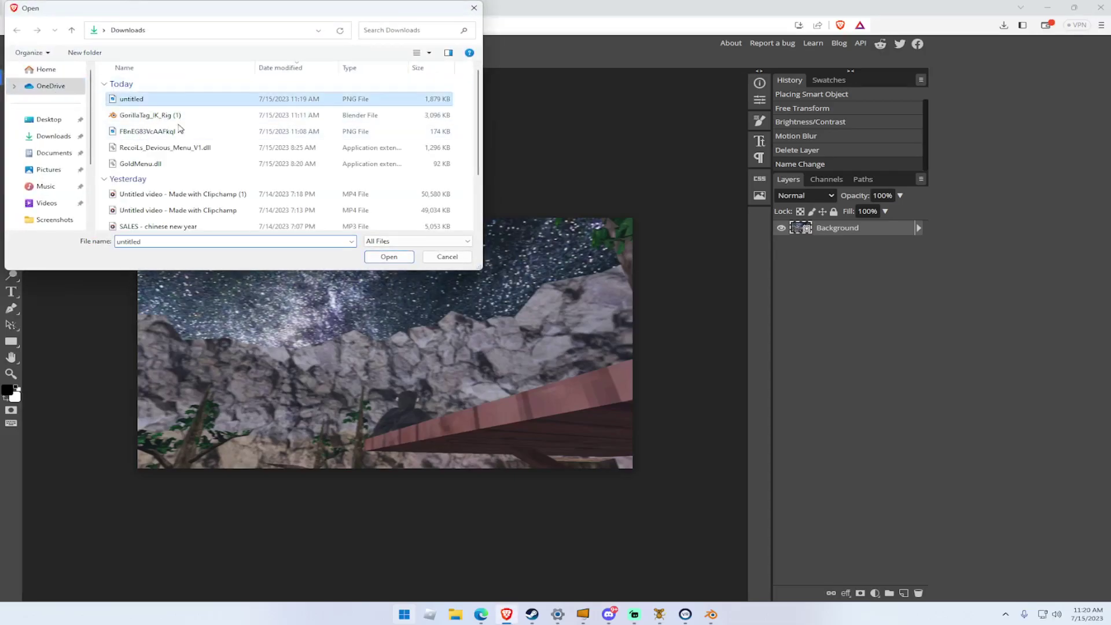
{"action": "left_click", "coordinate": [389, 256]}
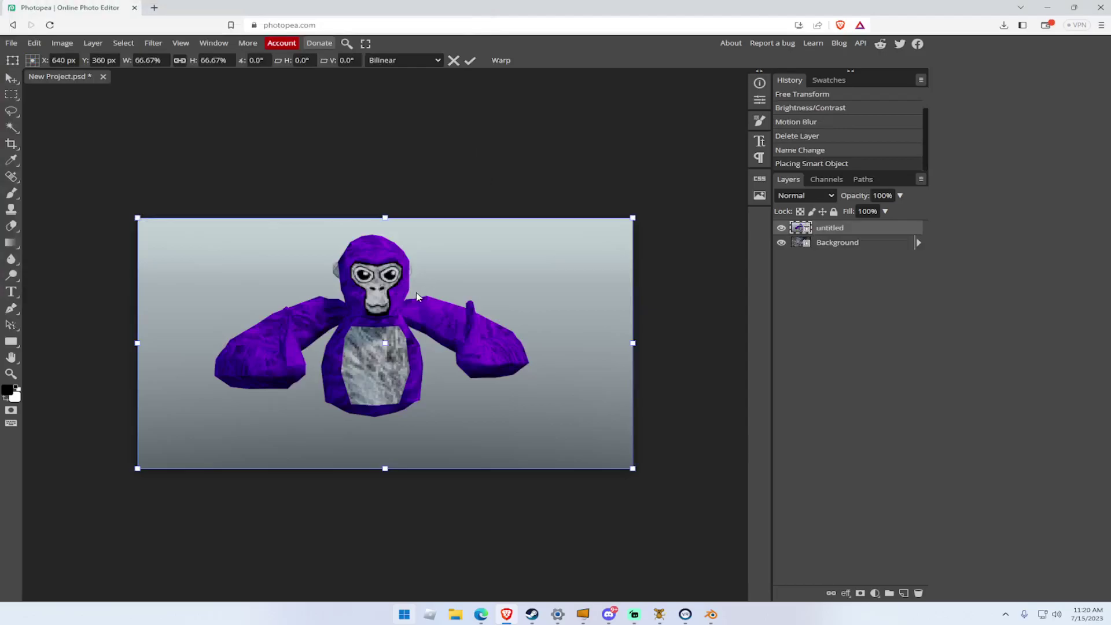
{"action": "key", "text": "Escape"}
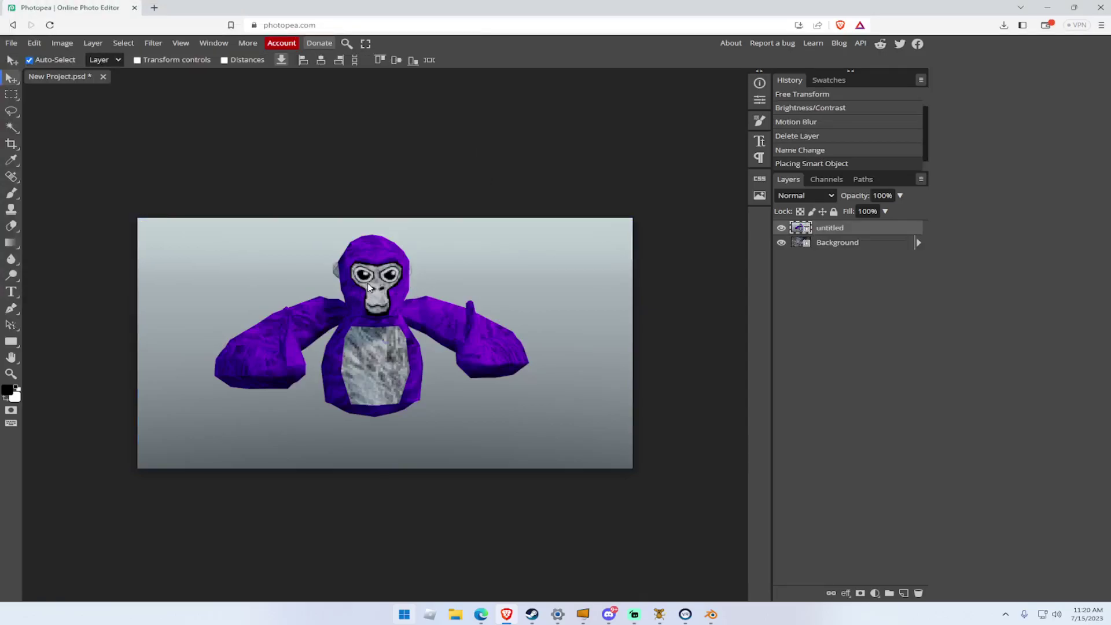
{"action": "key", "text": "ctrl+z"}
Open remove.bg in a new browser tab and upload untitled.png from Downloads for background removal.
{"action": "left_click", "coordinate": [154, 8]}
{"action": "type", "text": "remove.bg"}
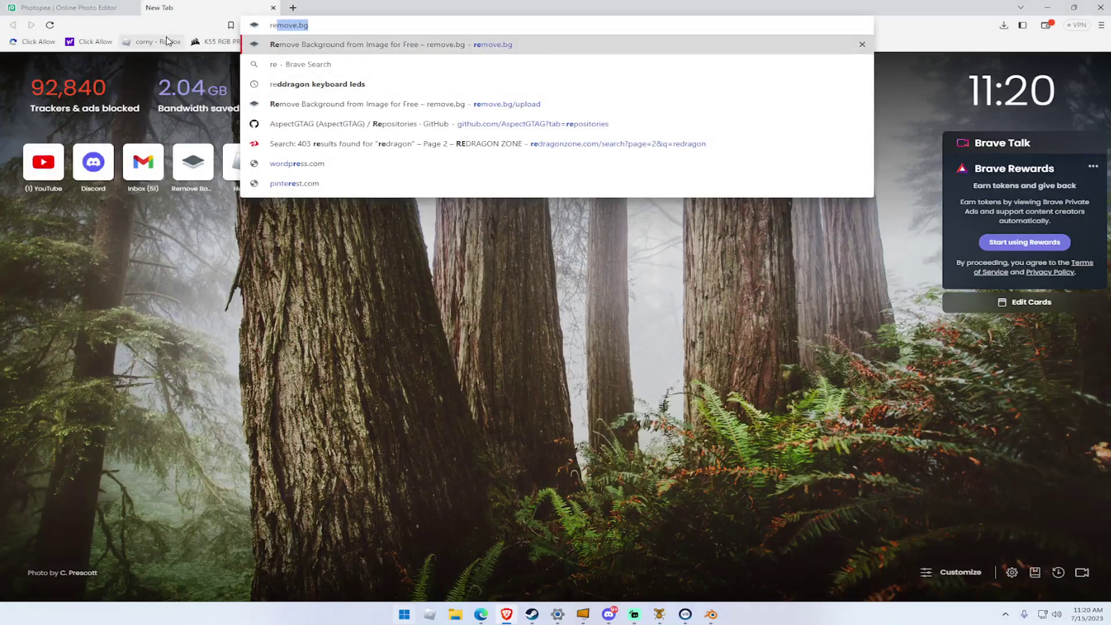
{"action": "key", "text": "Return"}
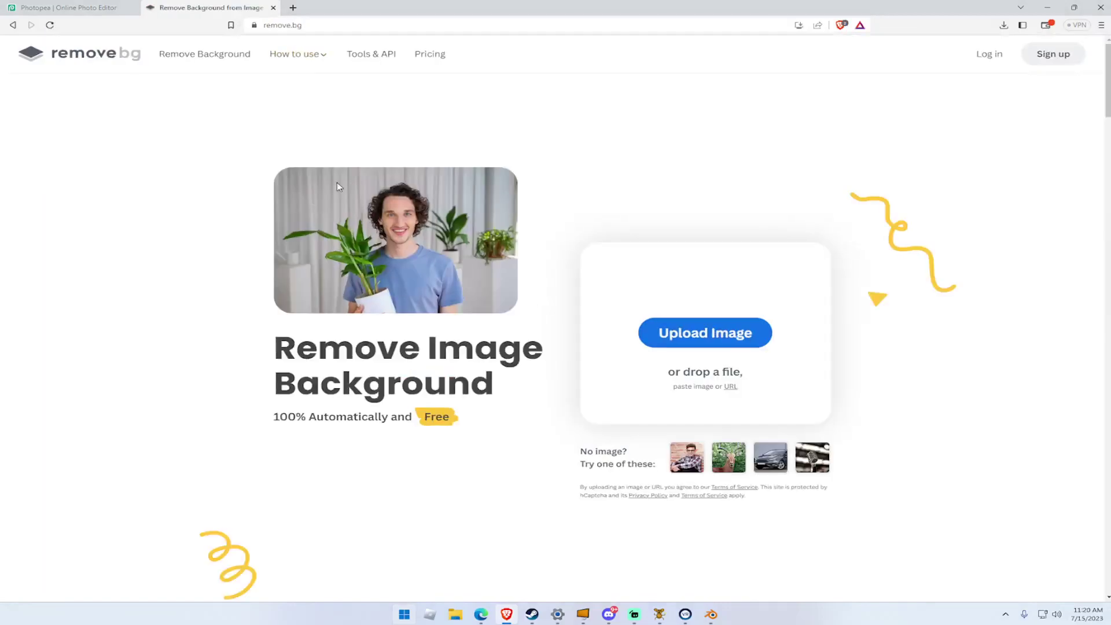
{"action": "left_click", "coordinate": [702, 334]}
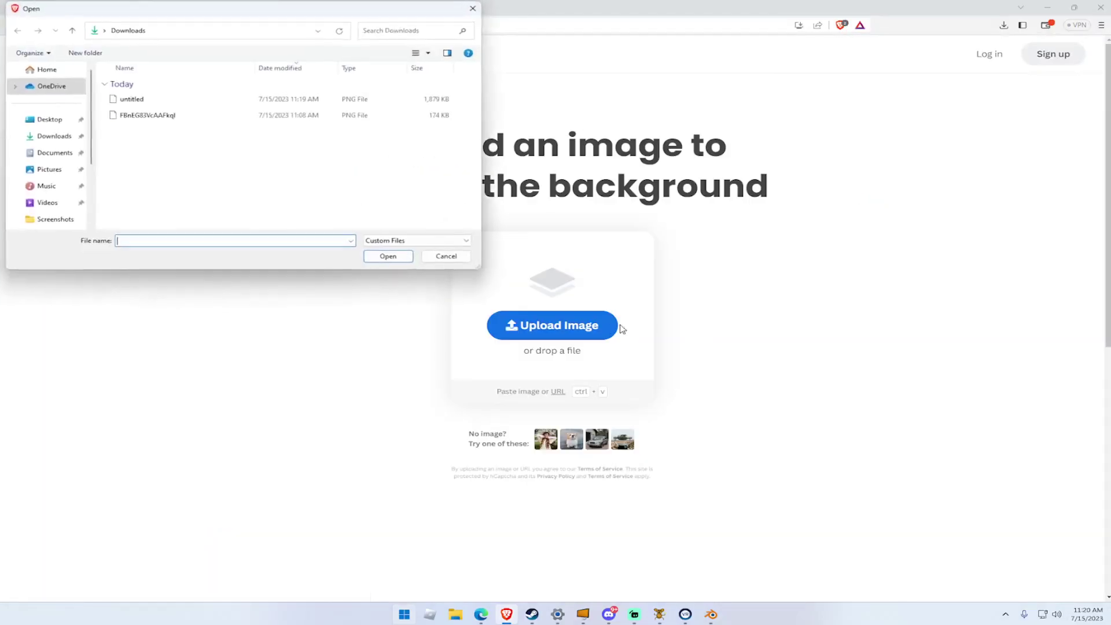
{"action": "left_click", "coordinate": [131, 99]}
{"action": "left_click", "coordinate": [374, 262]}
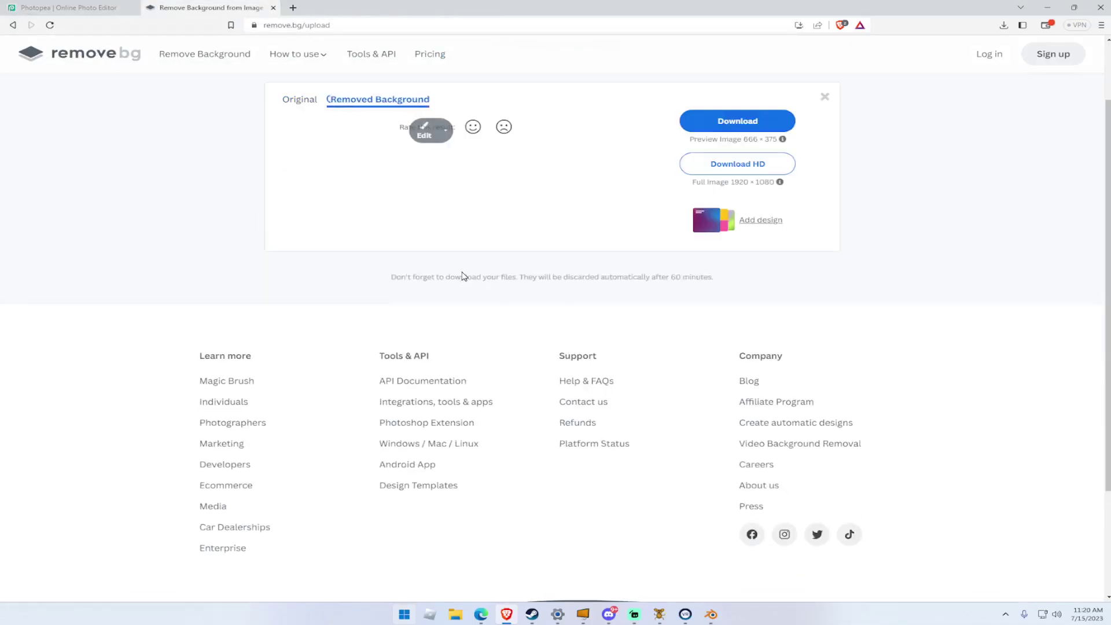
Download the preview-size cutout of the gorilla as untitled-removebg-preview.png in the Downloads folder.
{"action": "left_click", "coordinate": [717, 166]}
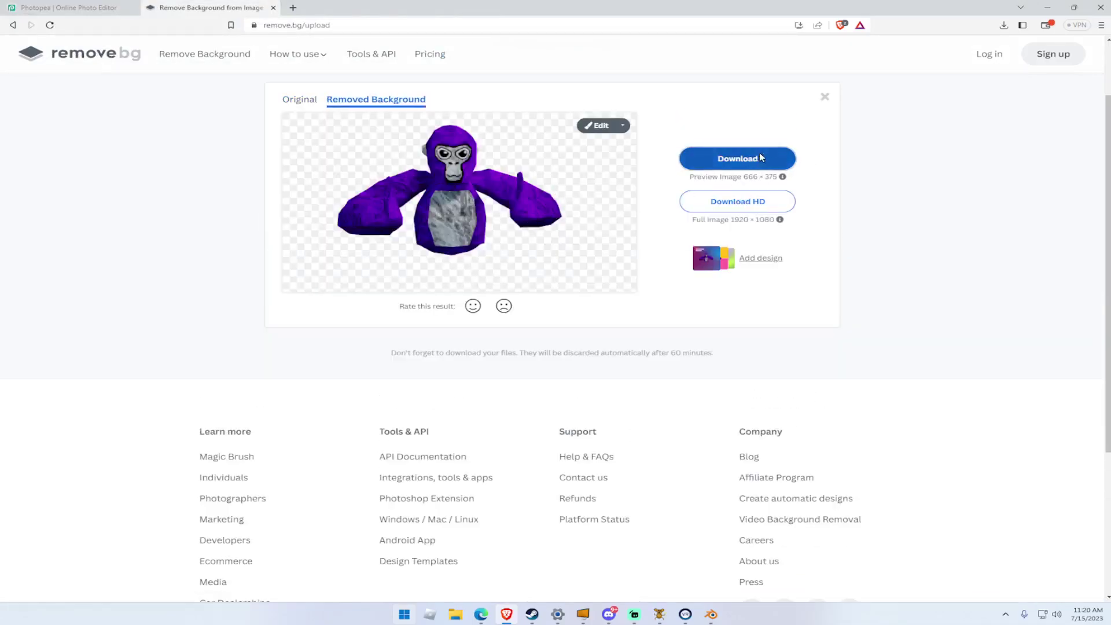
{"action": "left_click", "coordinate": [297, 222]}
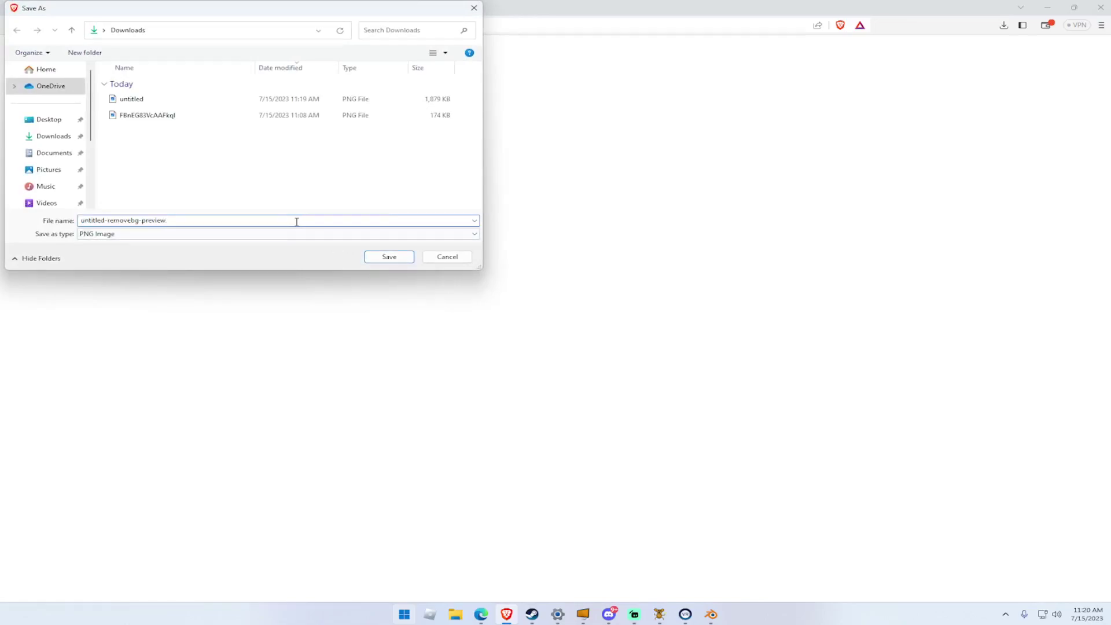
{"action": "type", "text": ".png"}
{"action": "key", "text": "Return"}
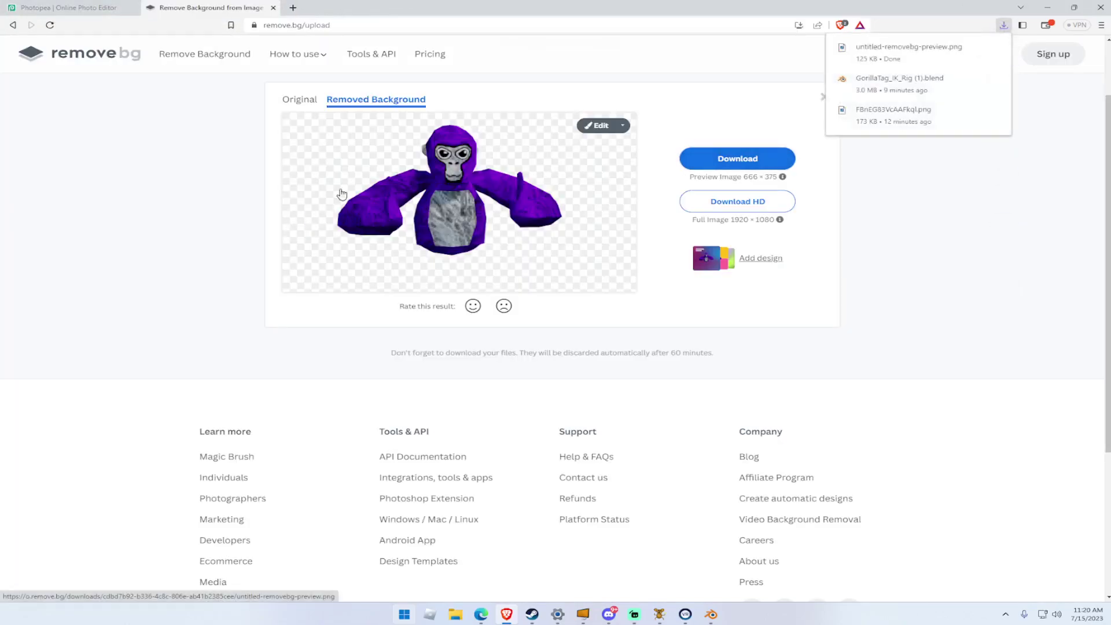
Return to Photopea and place untitled-removebg-preview.png as a layer above the Background.
{"action": "left_click", "coordinate": [66, 6]}
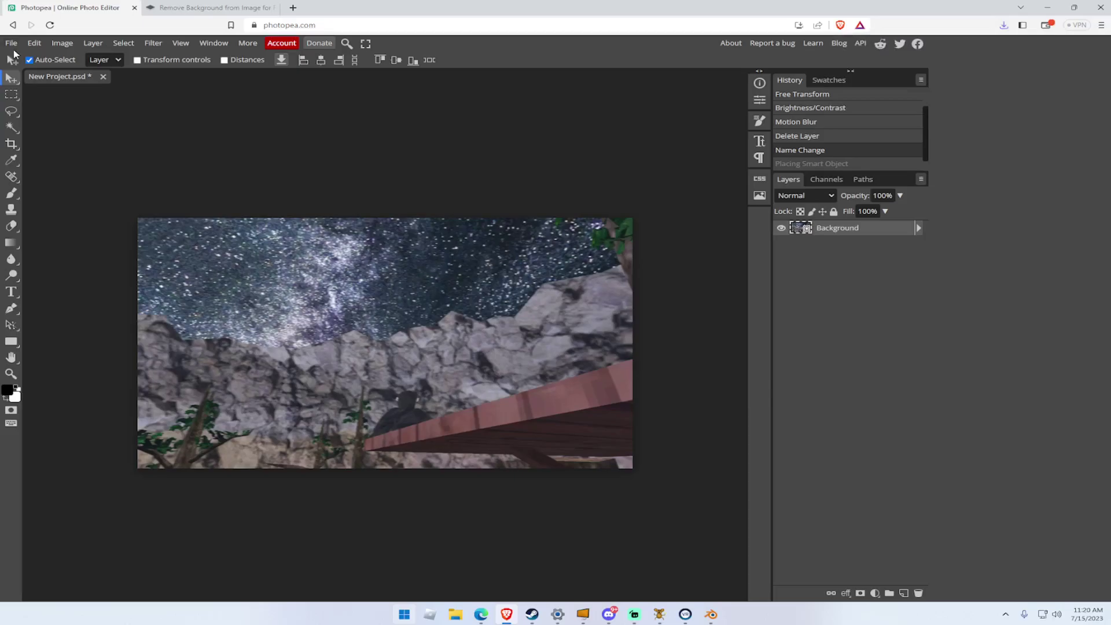
{"action": "left_click", "coordinate": [11, 43]}
{"action": "left_click", "coordinate": [51, 92]}
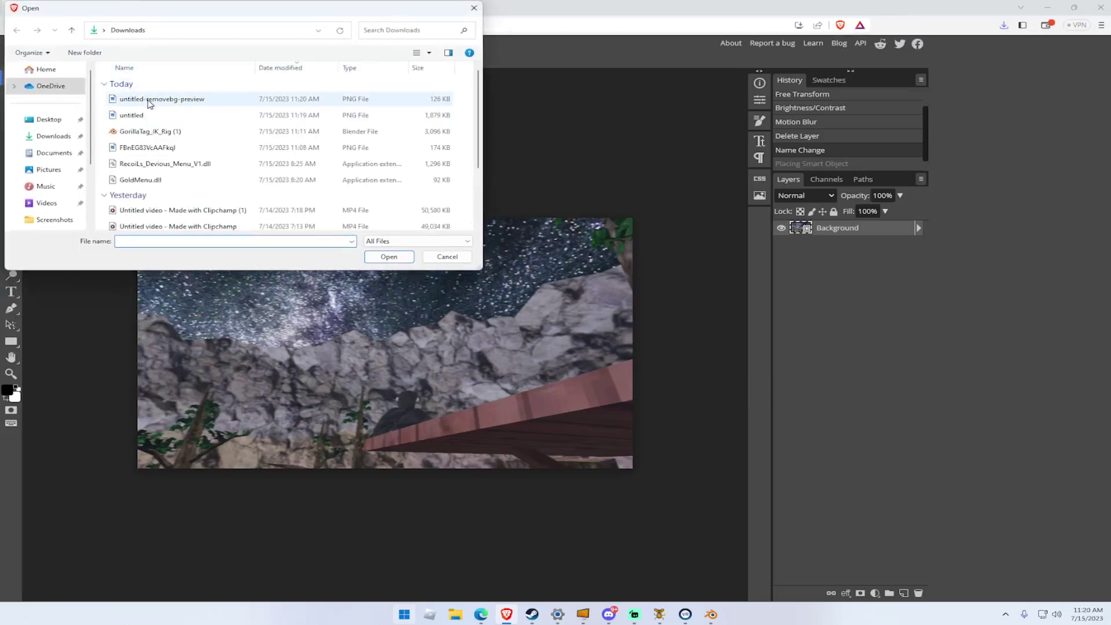
{"action": "left_click", "coordinate": [149, 103]}
{"action": "left_click", "coordinate": [386, 257]}
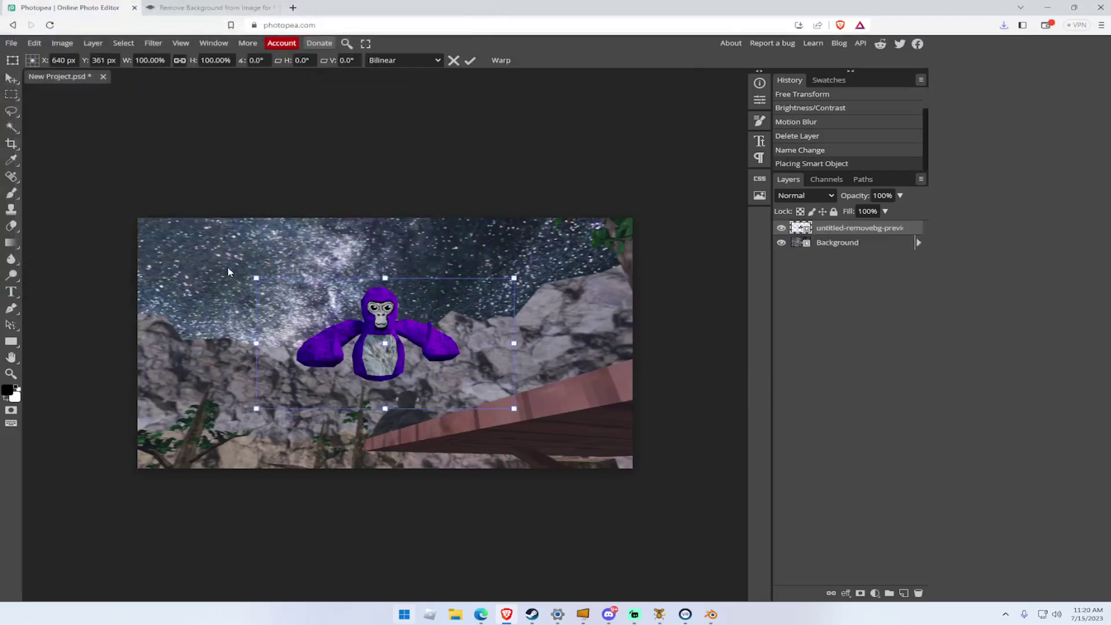
Scale the gorilla layer to about 116% and position it in the lower middle of the canvas.
{"action": "left_click_drag", "start_coordinate": [374, 313], "coordinate": [382, 377]}
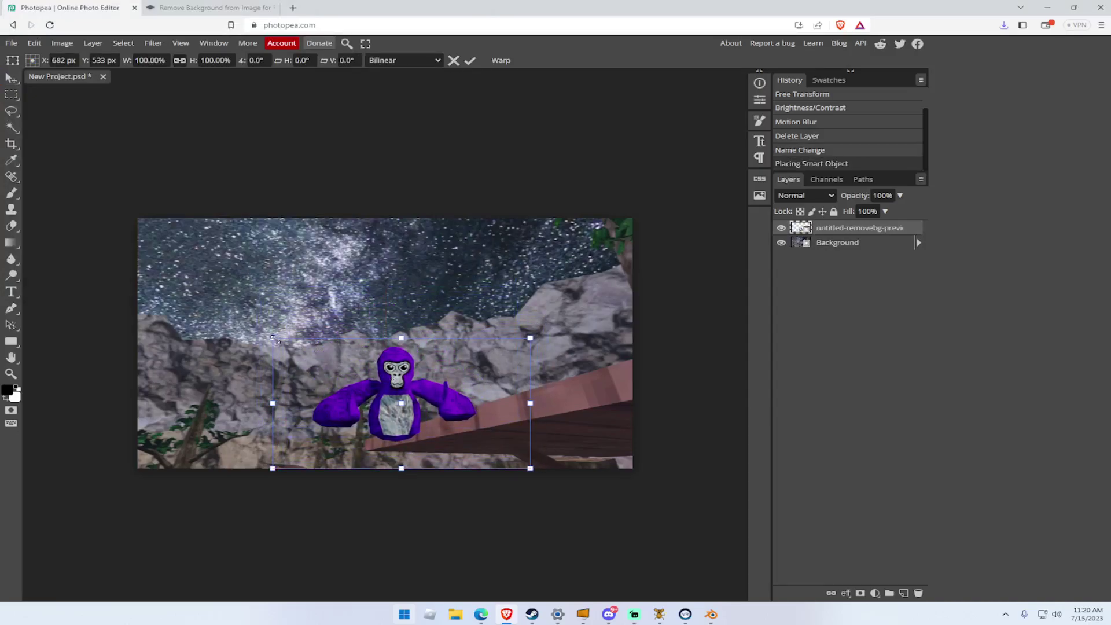
{"action": "left_click_drag", "start_coordinate": [267, 337], "coordinate": [252, 315]}
{"action": "left_click_drag", "start_coordinate": [362, 389], "coordinate": [393, 381]}
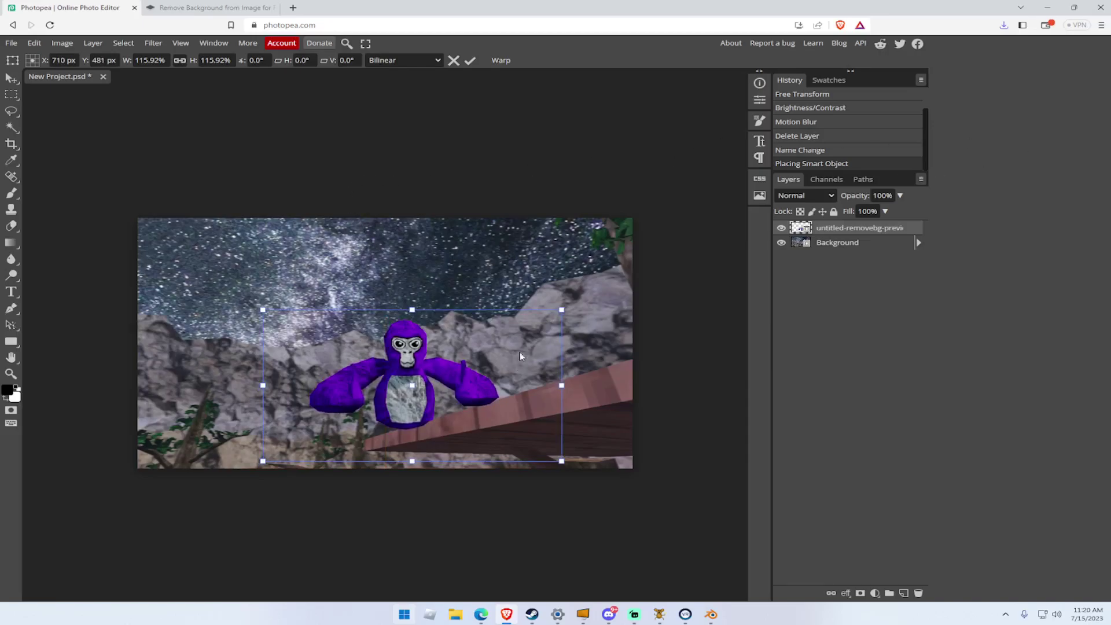
Give the gorilla layer a single black outside stroke 7 px wide, leaving the duplicated stroke disabled.
{"action": "double_click", "coordinate": [921, 227]}
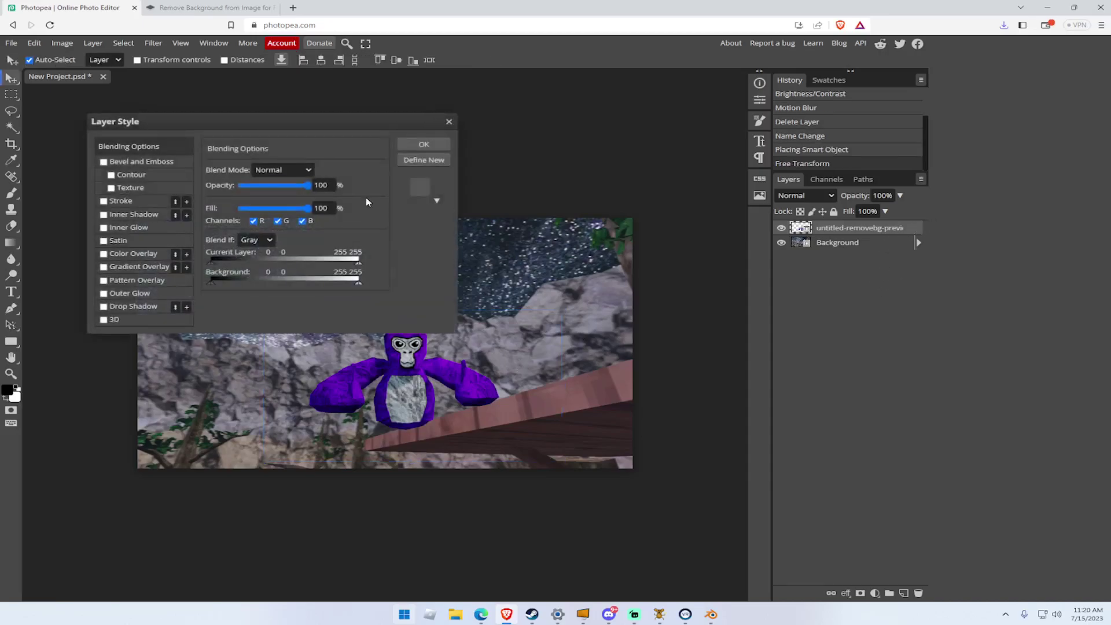
{"action": "left_click", "coordinate": [104, 202]}
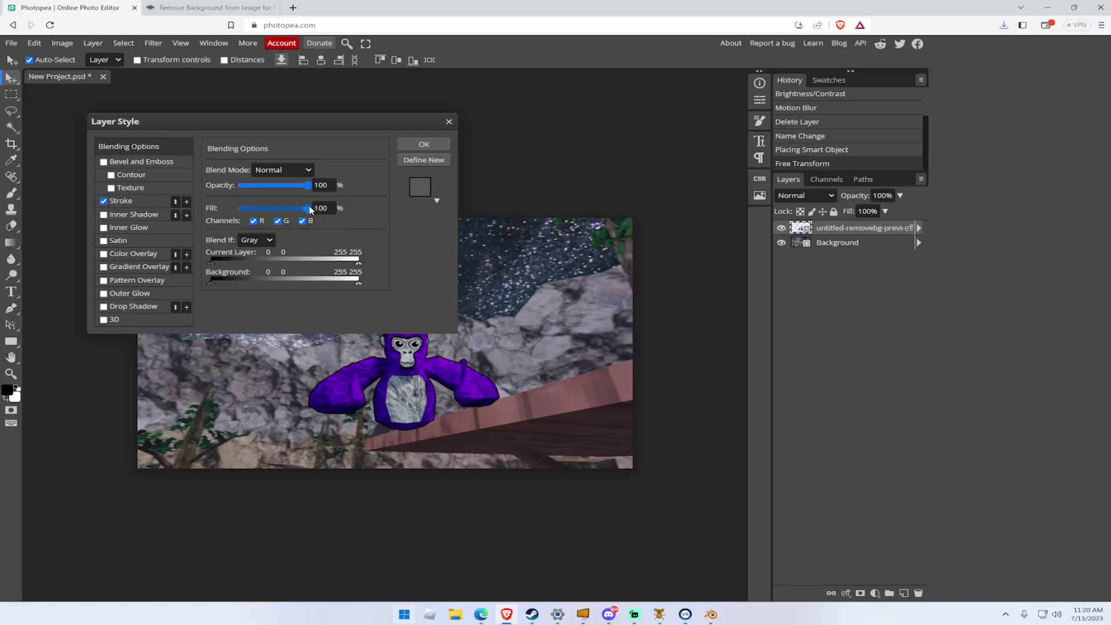
{"action": "left_click", "coordinate": [186, 201]}
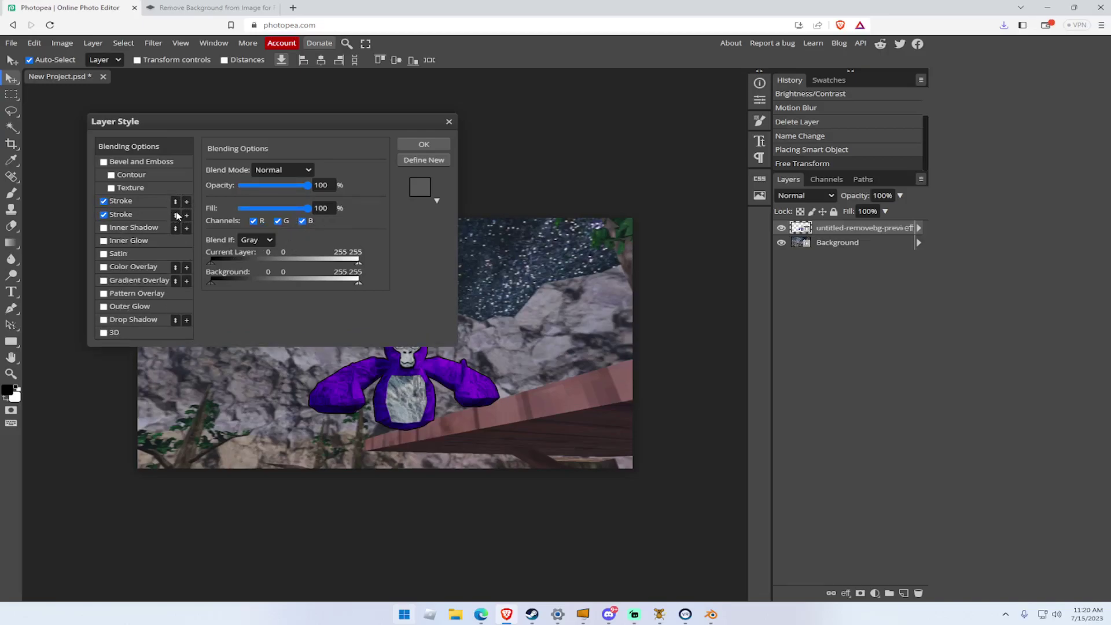
{"action": "right_click", "coordinate": [158, 218]}
{"action": "left_click", "coordinate": [105, 216]}
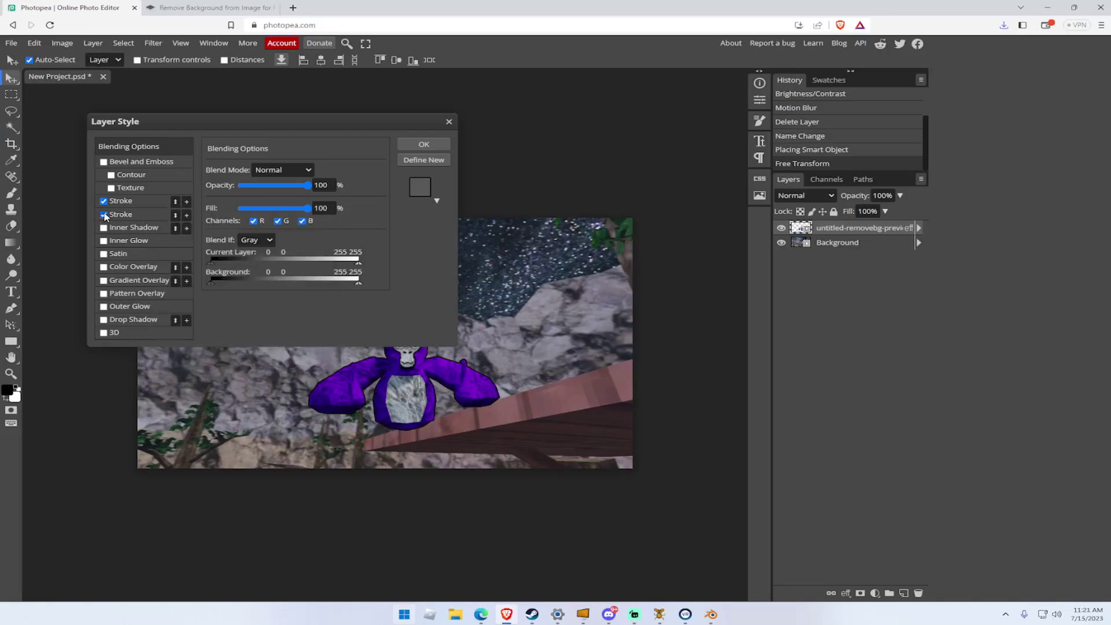
{"action": "left_click", "coordinate": [158, 202]}
{"action": "mouse_move", "coordinate": [242, 172]}
{"action": "left_mouse_down"}
{"action": "mouse_move", "coordinate": [291, 174]}
{"action": "mouse_move", "coordinate": [243, 171]}
{"action": "left_mouse_up"}
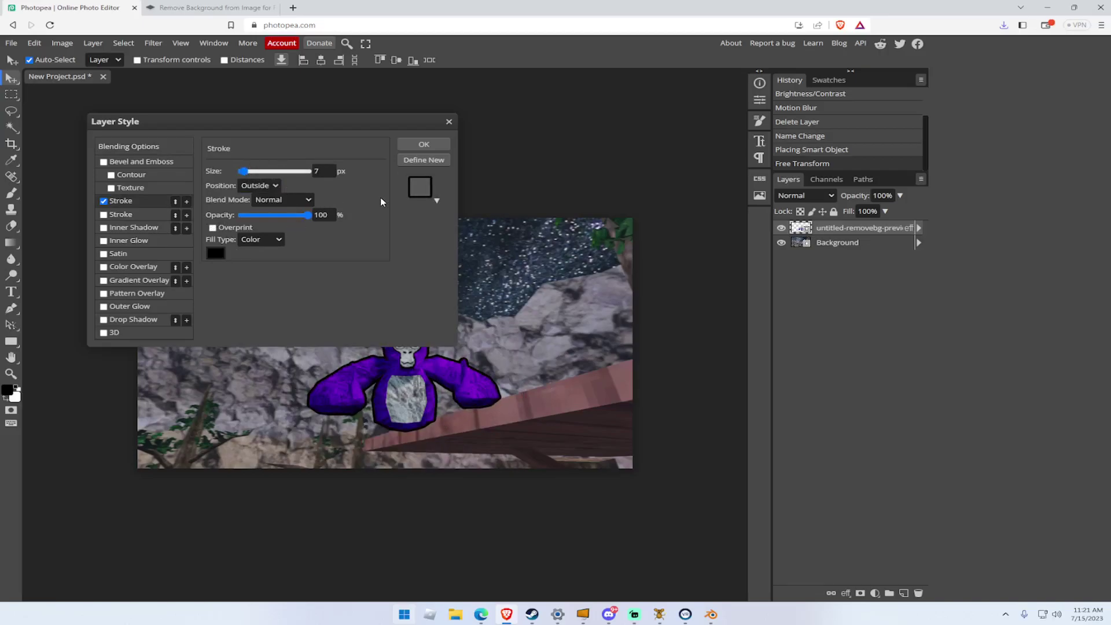
Try a drop shadow on the gorilla layer, disable it, and enable an outer glow instead.
{"action": "left_click", "coordinate": [104, 320]}
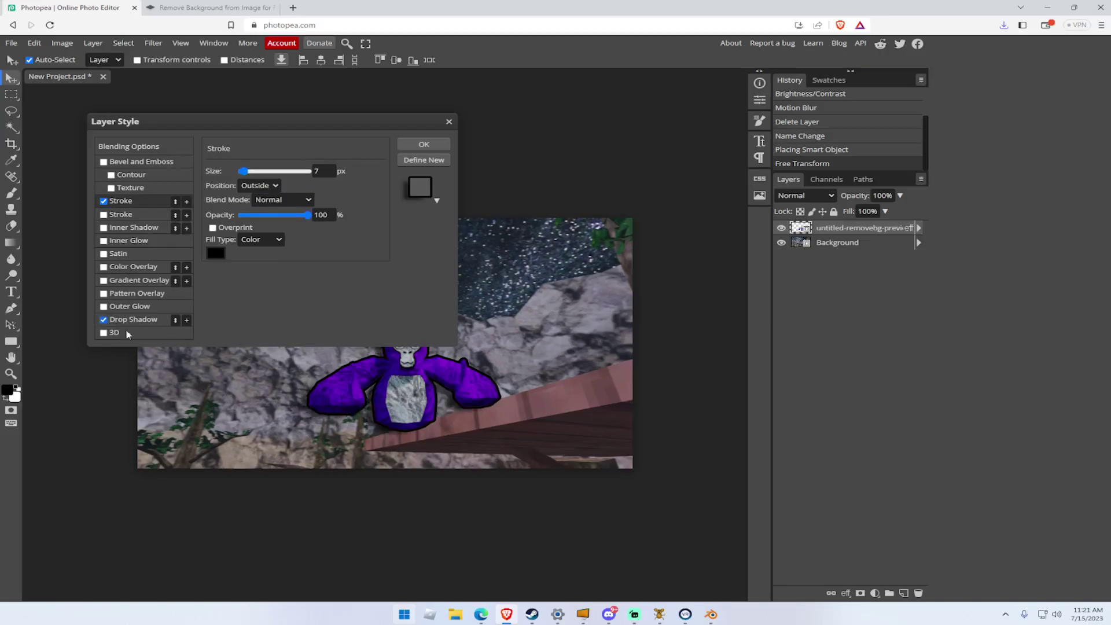
{"action": "left_click", "coordinate": [103, 320]}
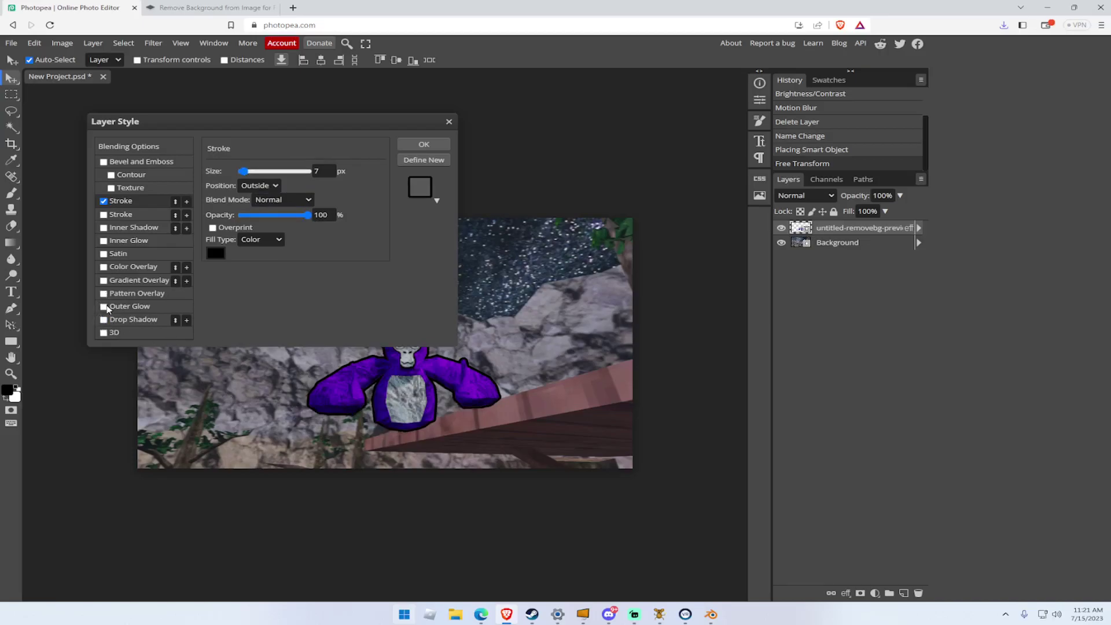
{"action": "scroll", "coordinate": [377, 445], "scroll_direction": "down", "scroll_amount": 2}
{"action": "scroll", "coordinate": [375, 434], "scroll_direction": "up", "scroll_amount": 3}
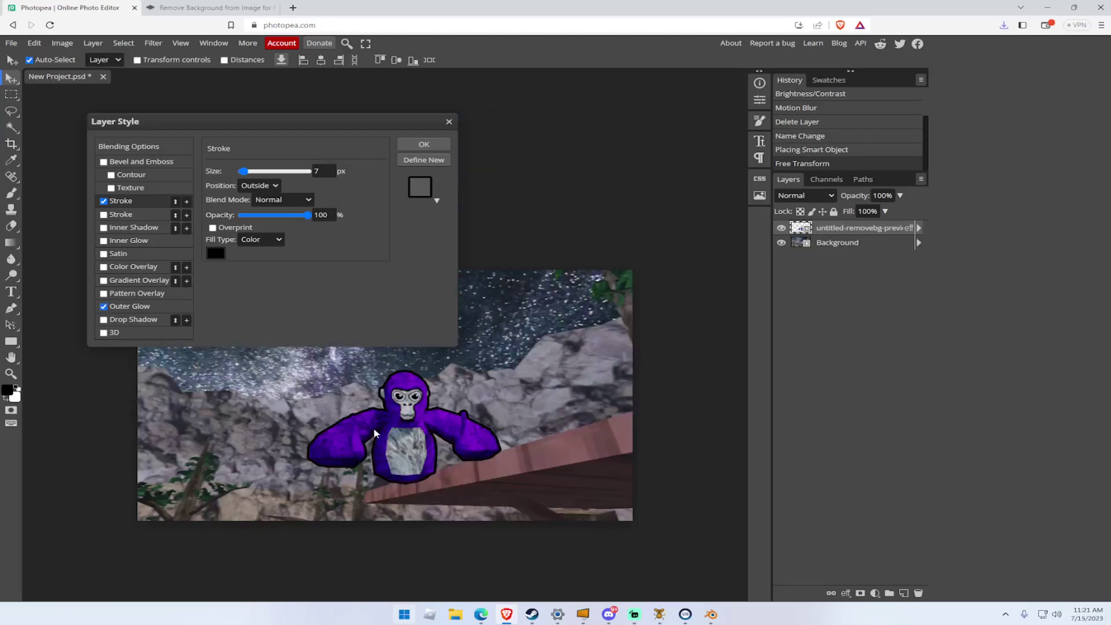
{"action": "left_click", "coordinate": [154, 305]}
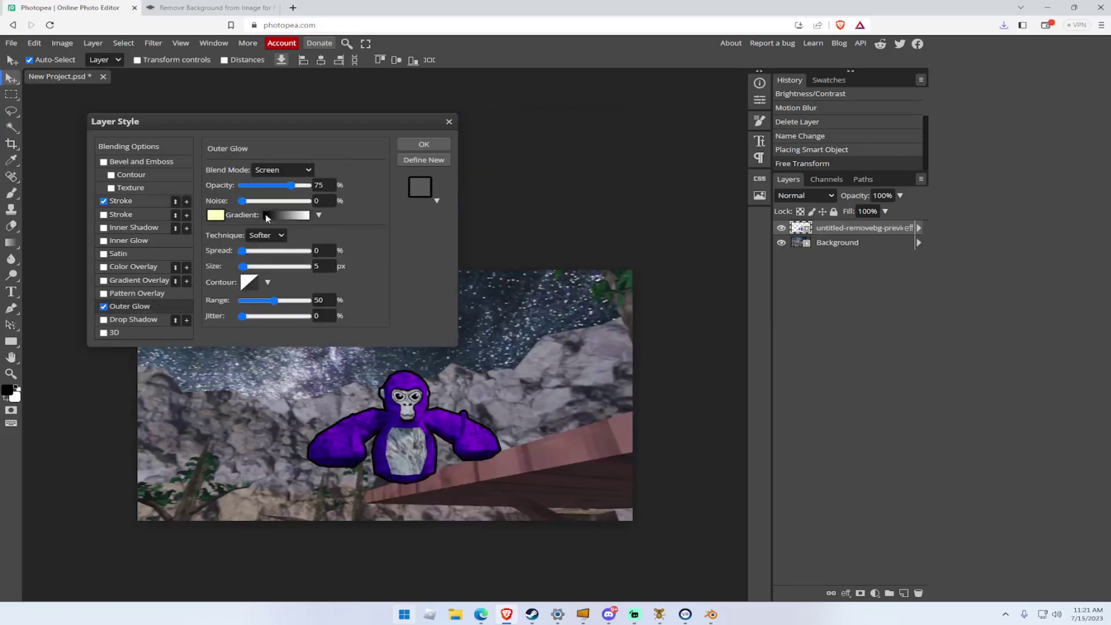
Set the outer glow colour to red (ff0000), increase its size slightly, and apply the layer style.
{"action": "left_click", "coordinate": [214, 216]}
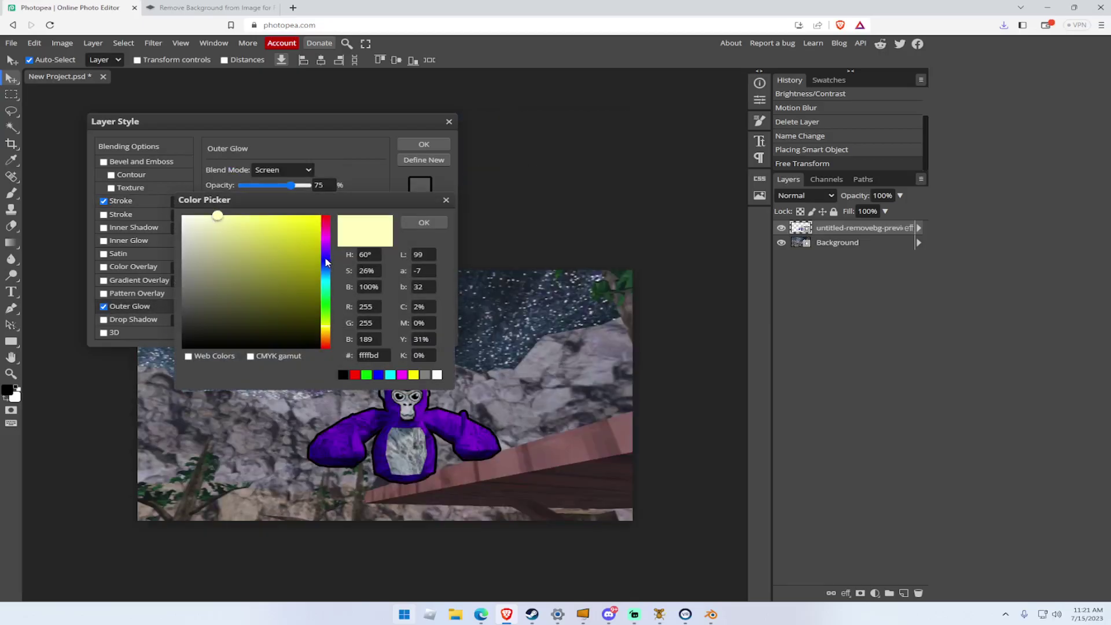
{"action": "left_click_drag", "start_coordinate": [326, 263], "coordinate": [326, 216]}
{"action": "left_click", "coordinate": [321, 216]}
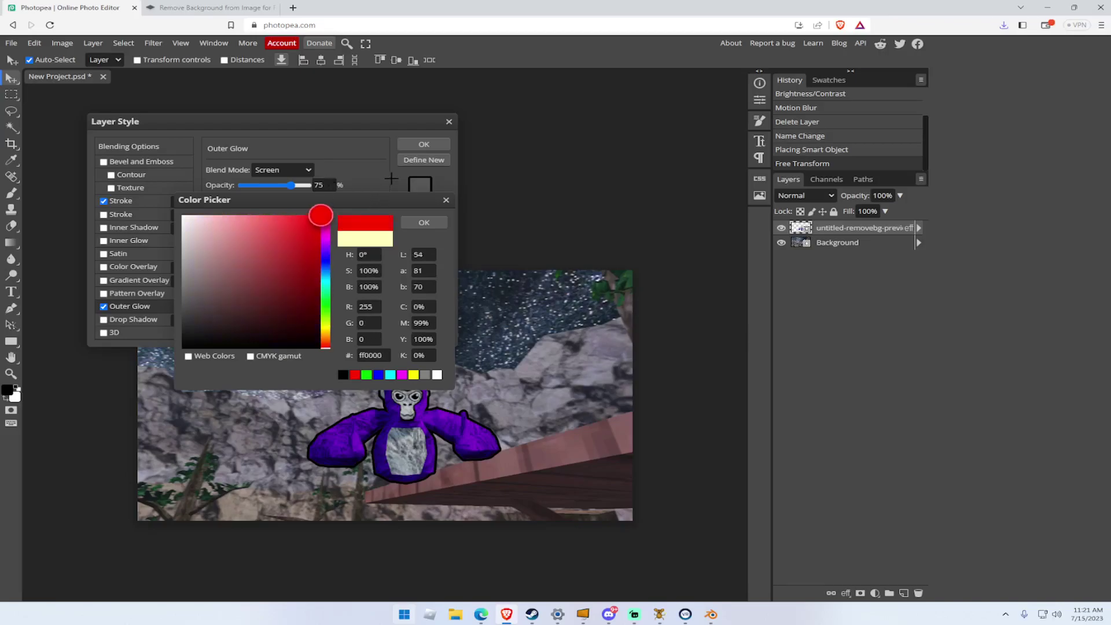
{"action": "left_click", "coordinate": [424, 223]}
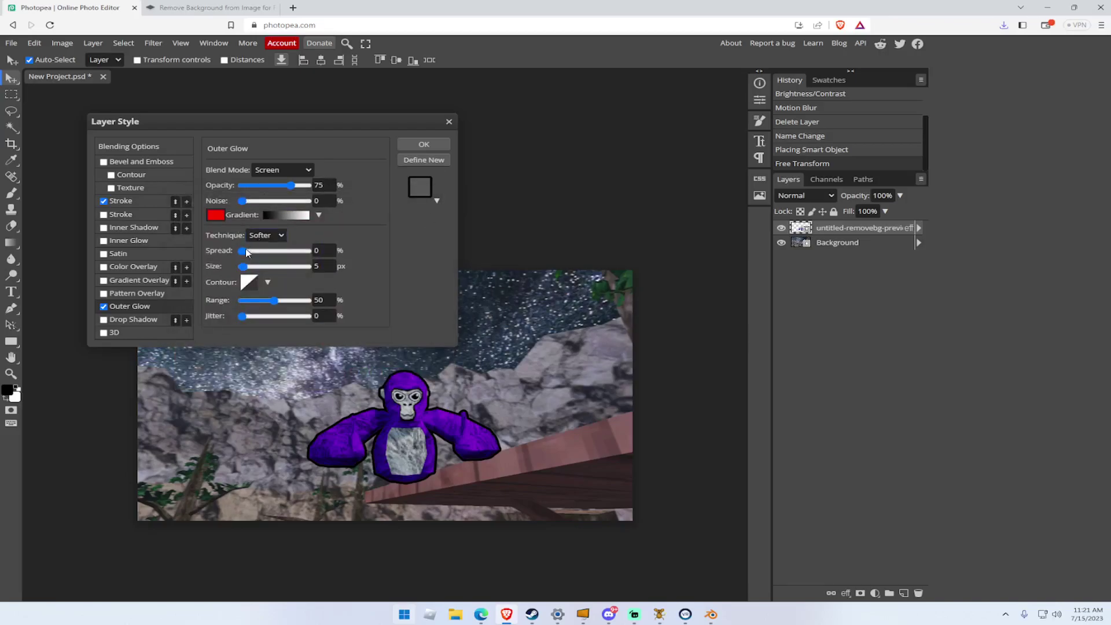
{"action": "left_click_drag", "start_coordinate": [243, 266], "coordinate": [252, 266]}
{"action": "left_click", "coordinate": [424, 144]}
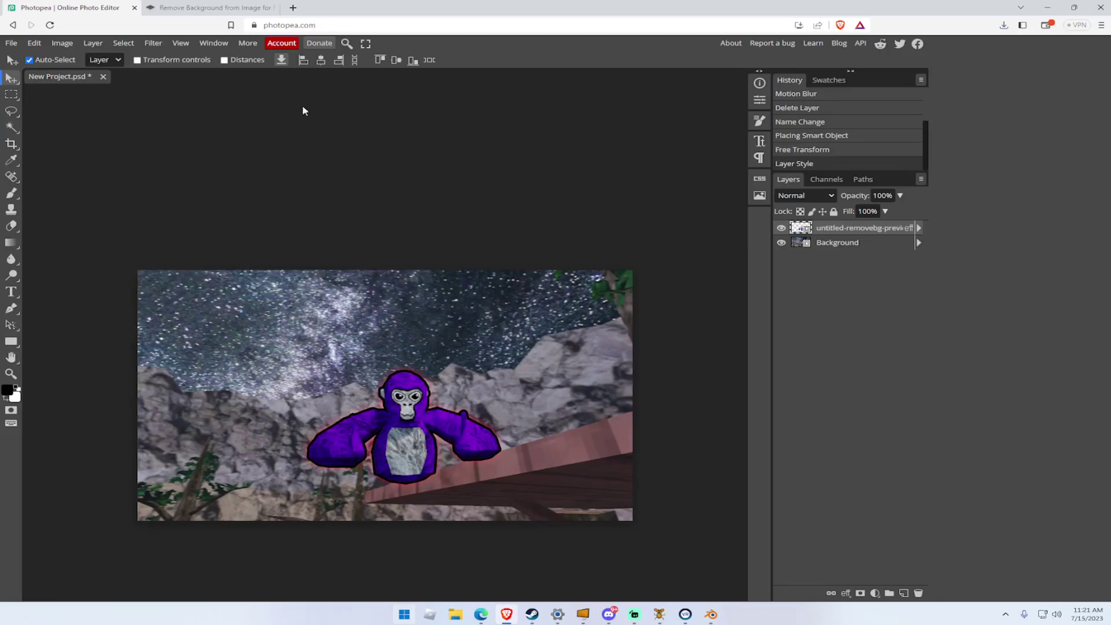
Add the text "Thumbnail" above the gorilla at a size of 111 px and fit the text box to the word.
{"action": "left_click", "coordinate": [11, 292]}
{"action": "left_click_drag", "start_coordinate": [207, 321], "coordinate": [576, 387]}
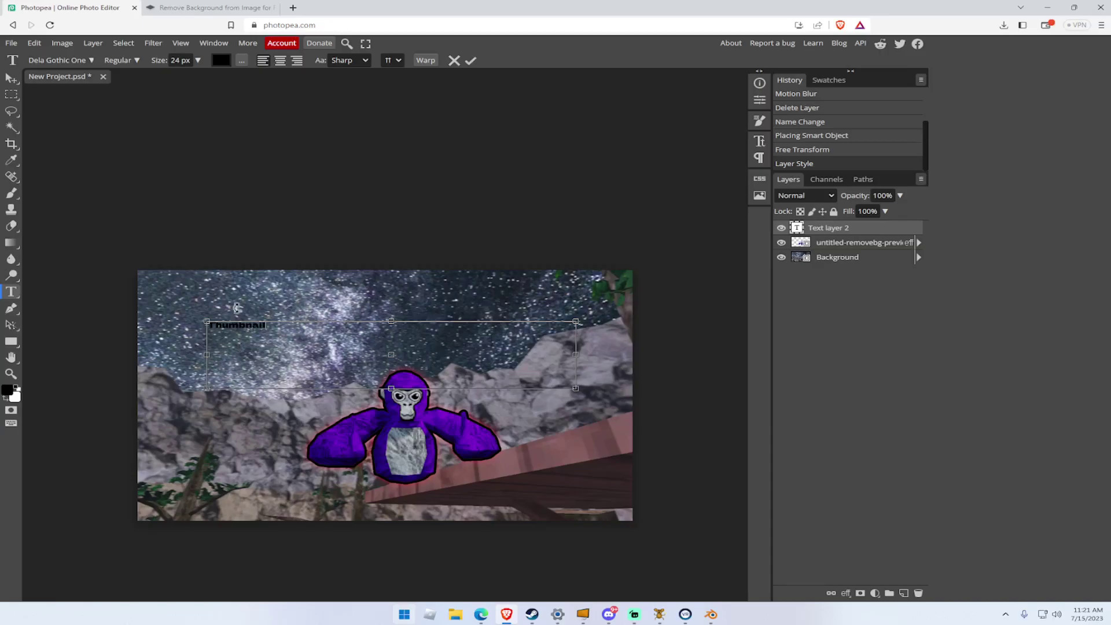
{"action": "left_click_drag", "start_coordinate": [277, 323], "coordinate": [211, 322]}
{"action": "left_click_drag", "start_coordinate": [272, 325], "coordinate": [212, 321]}
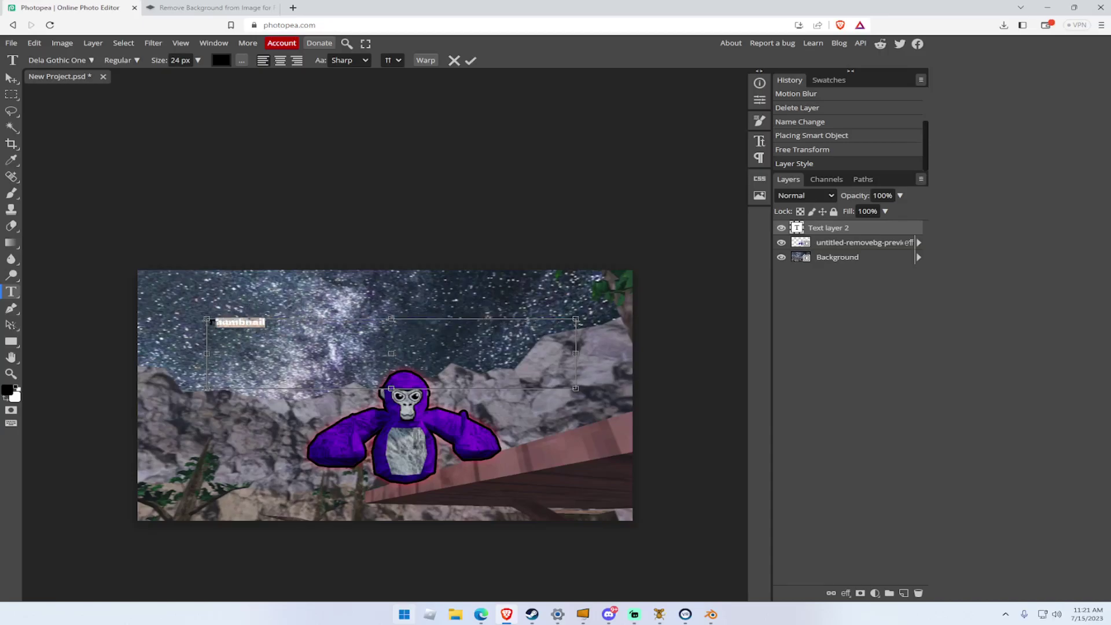
{"action": "left_click_drag", "start_coordinate": [575, 387], "coordinate": [593, 500]}
{"action": "left_click", "coordinate": [198, 60]}
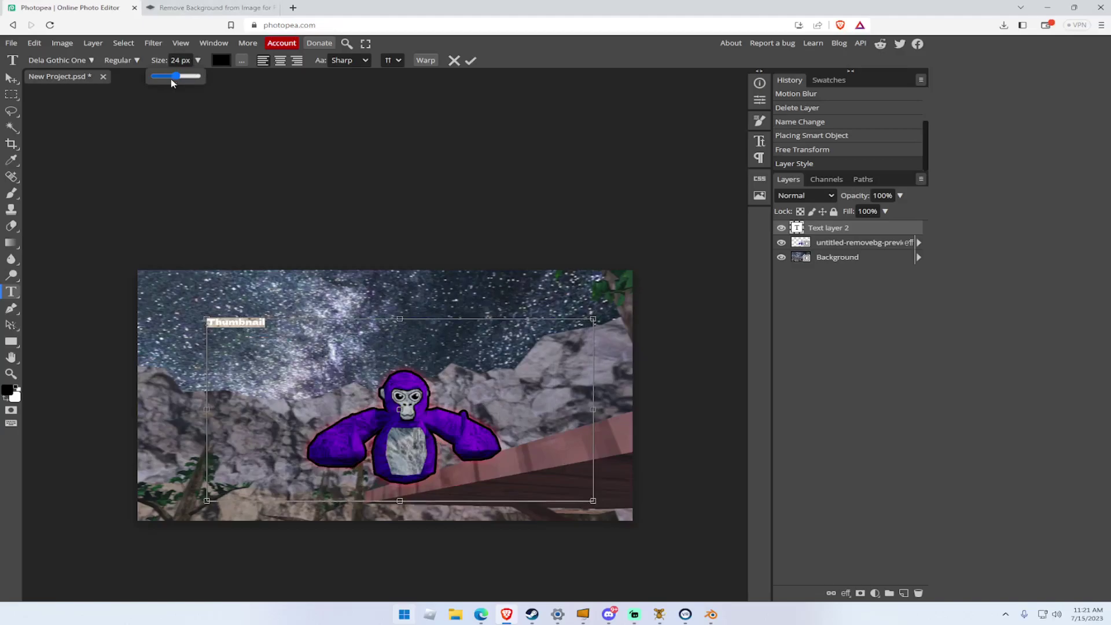
{"action": "mouse_move", "coordinate": [173, 77]}
{"action": "left_mouse_down"}
{"action": "mouse_move", "coordinate": [205, 81]}
{"action": "mouse_move", "coordinate": [149, 78]}
{"action": "mouse_move", "coordinate": [161, 78]}
{"action": "left_mouse_up"}
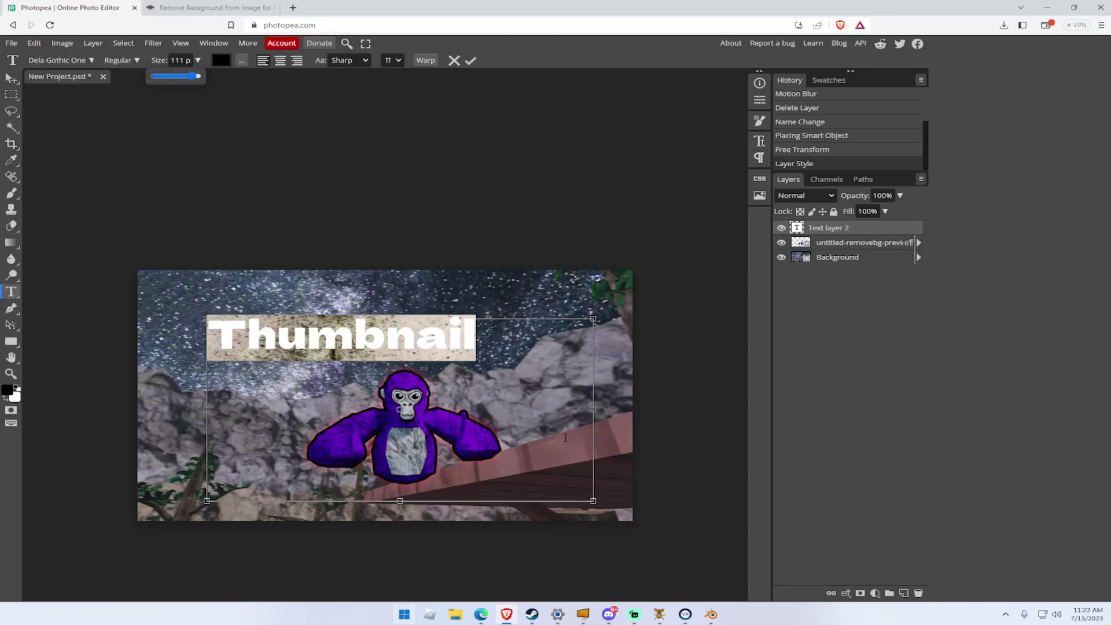
{"action": "left_click_drag", "start_coordinate": [594, 500], "coordinate": [478, 358]}
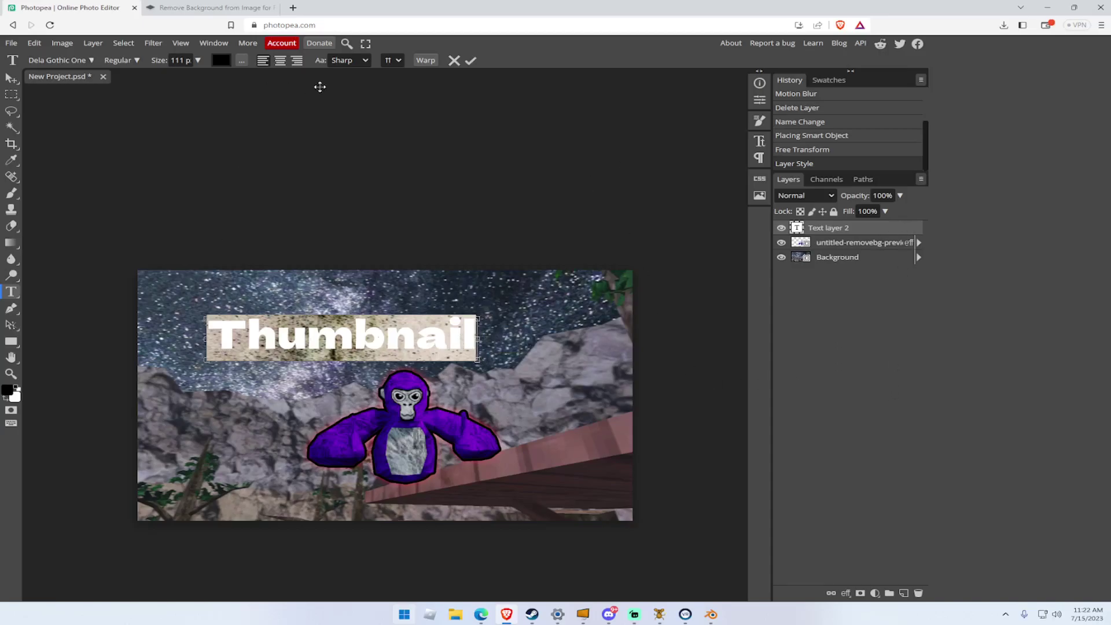
Try a Shell Upper warp on the "Thumbnail" text, then apply a Shell Lower warp with an 11% bend instead.
{"action": "left_click", "coordinate": [427, 59]}
{"action": "left_click", "coordinate": [154, 146]}
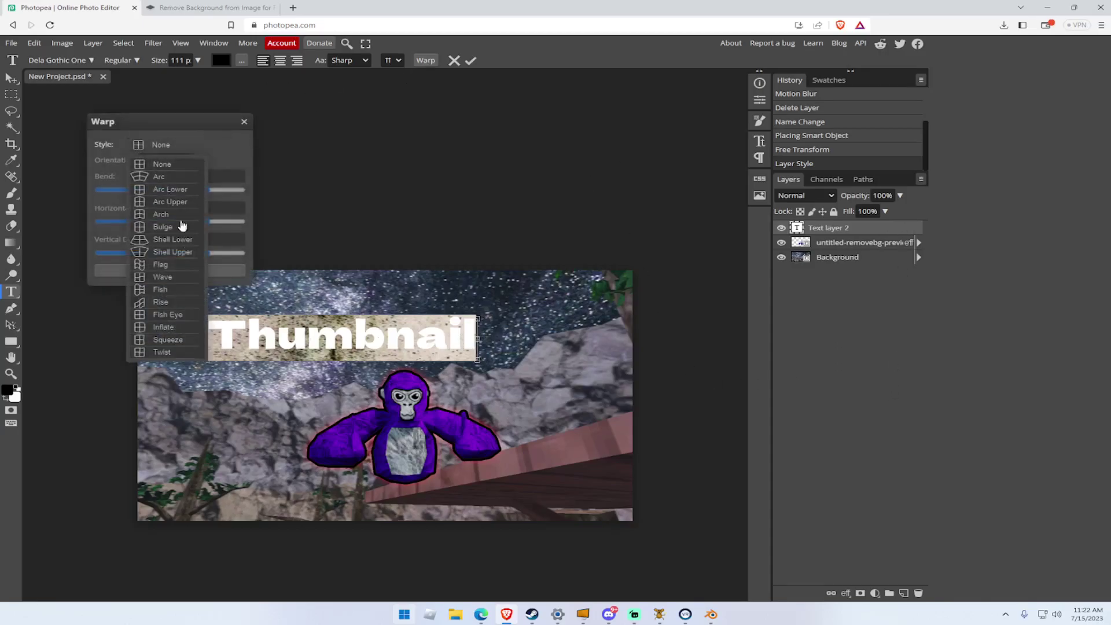
{"action": "left_click", "coordinate": [172, 252]}
{"action": "left_click_drag", "start_coordinate": [207, 190], "coordinate": [174, 192]}
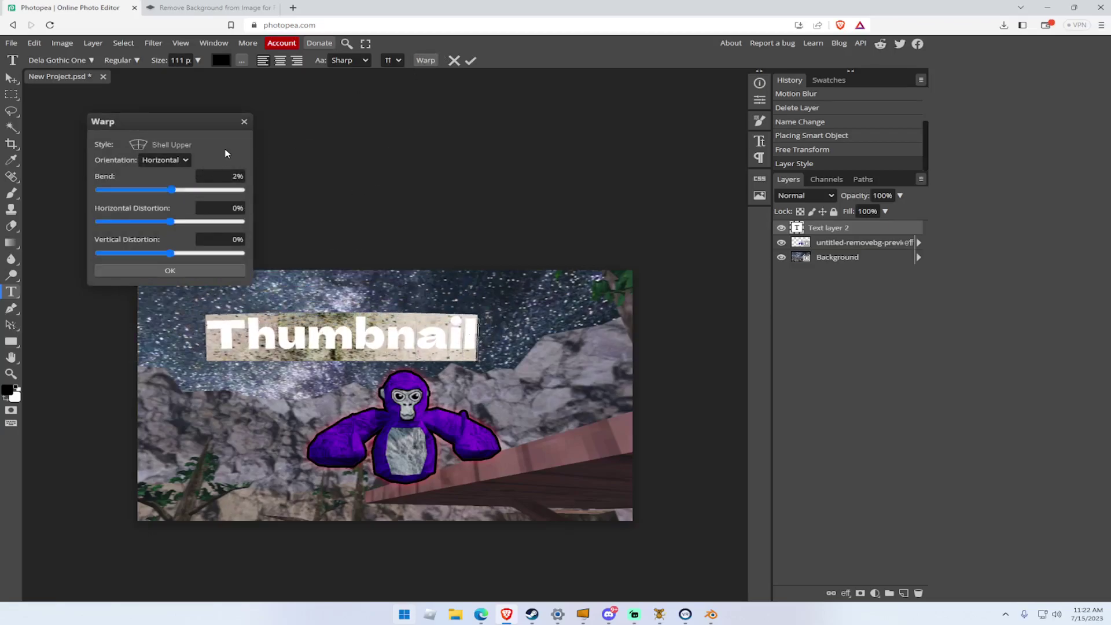
{"action": "left_click", "coordinate": [165, 147]}
{"action": "left_click", "coordinate": [181, 245]}
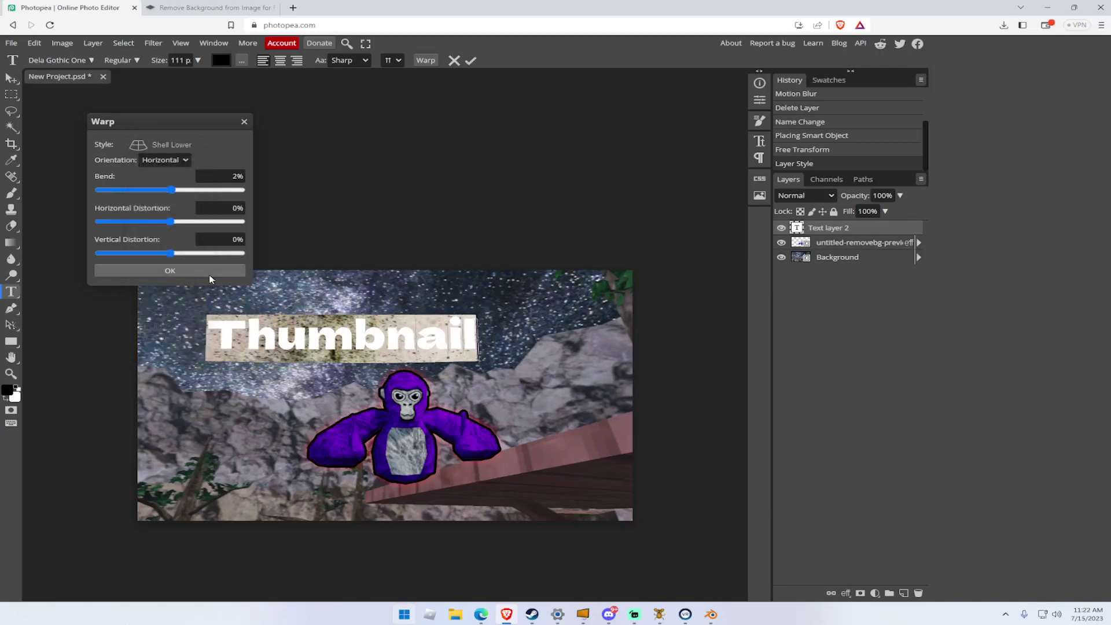
{"action": "left_click_drag", "start_coordinate": [174, 190], "coordinate": [180, 190]}
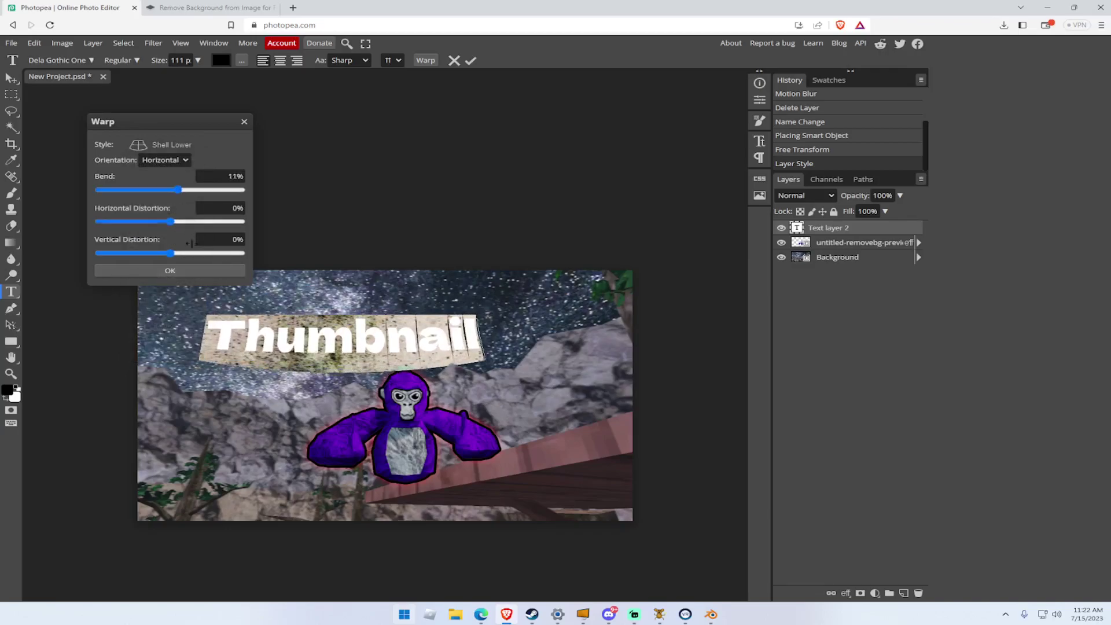
{"action": "left_click", "coordinate": [196, 270]}
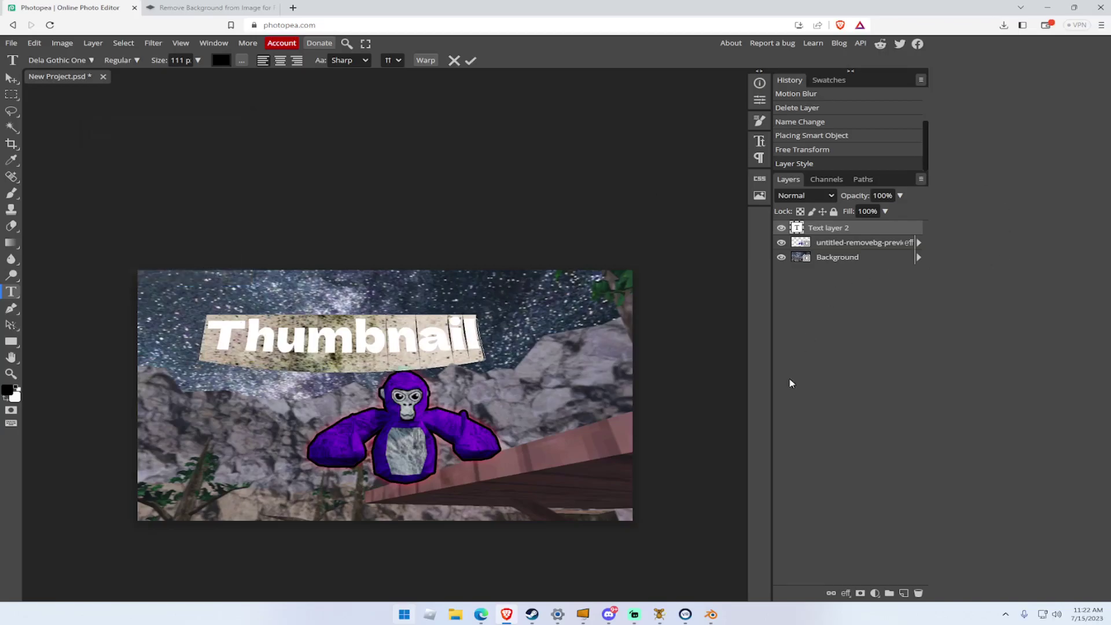
{"action": "left_click", "coordinate": [311, 365]}
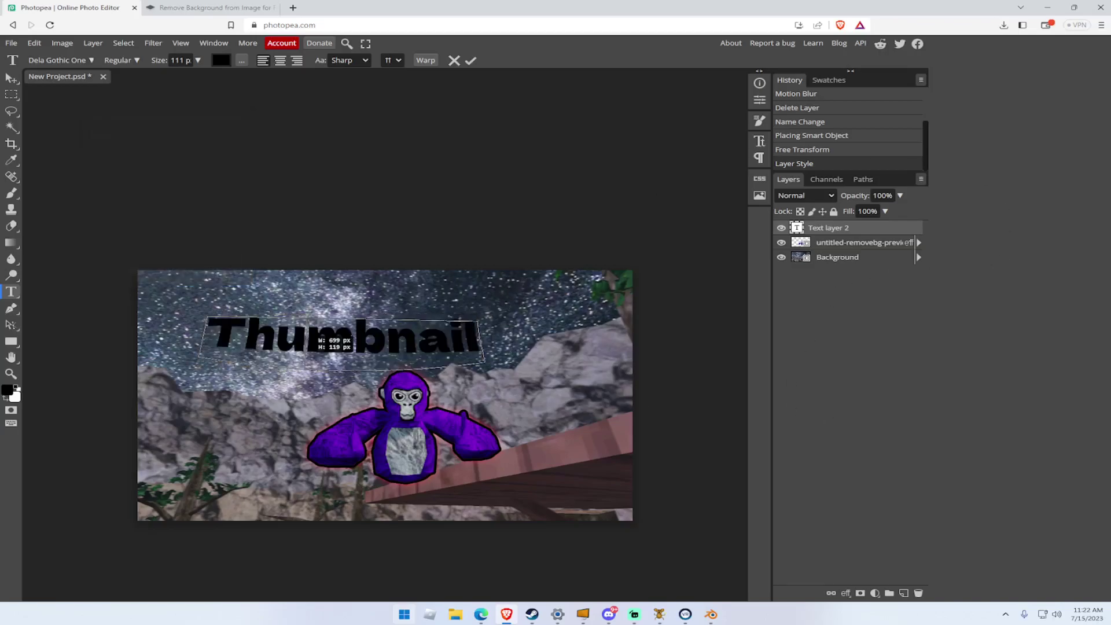
Finish editing the warped "Thumbnail" text and commit it to its layer.
{"action": "double_click", "coordinate": [379, 337]}
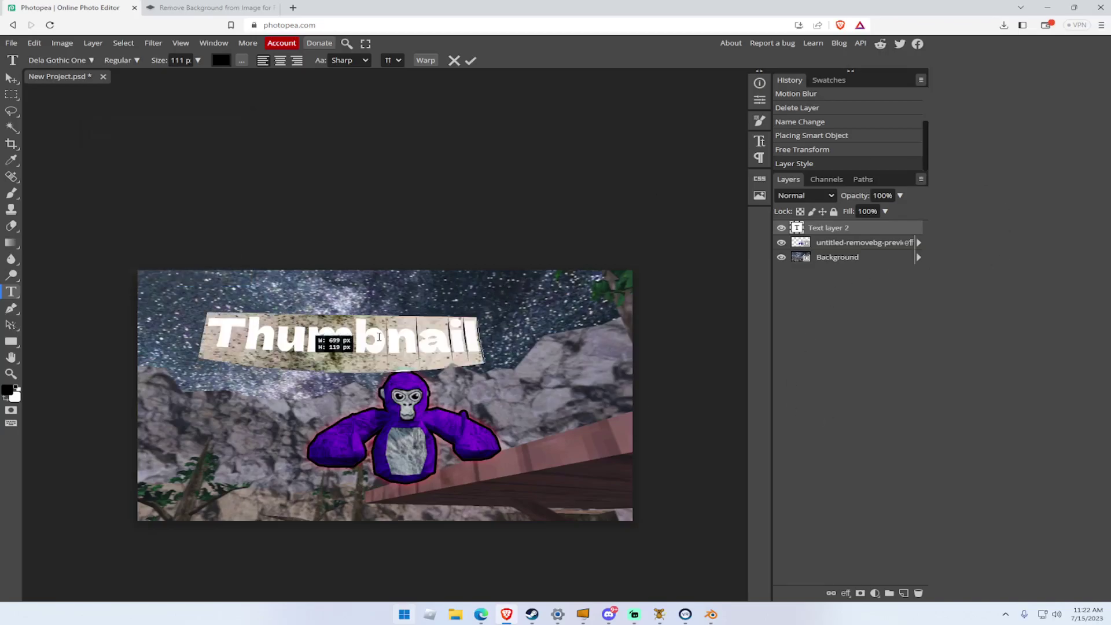
{"action": "left_click", "coordinate": [424, 313]}
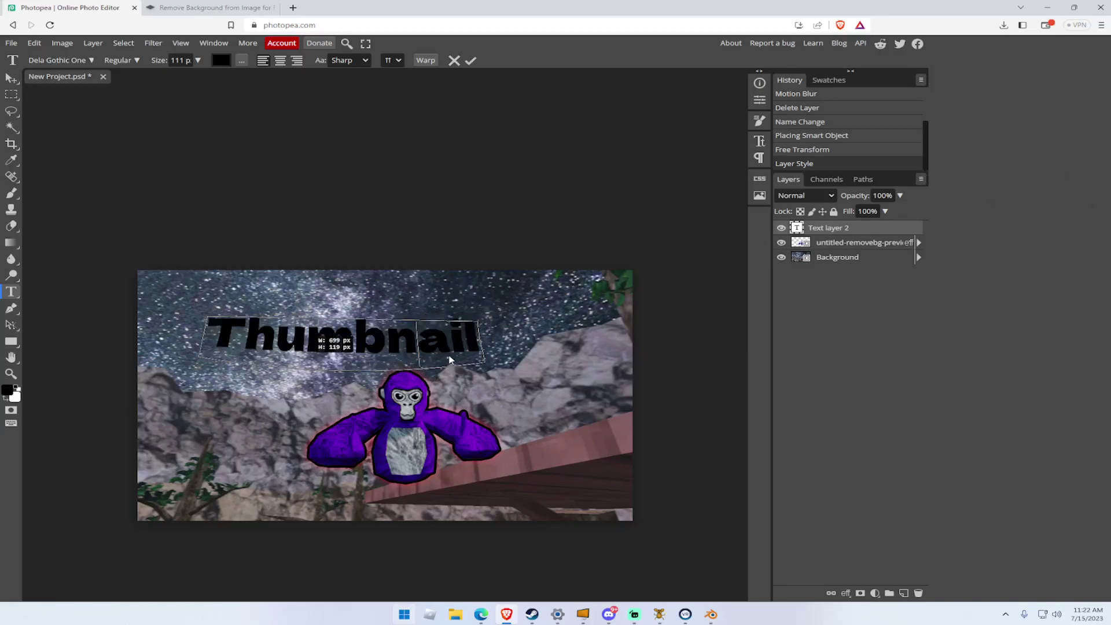
{"action": "left_click", "coordinate": [446, 360]}
{"action": "left_click", "coordinate": [11, 78]}
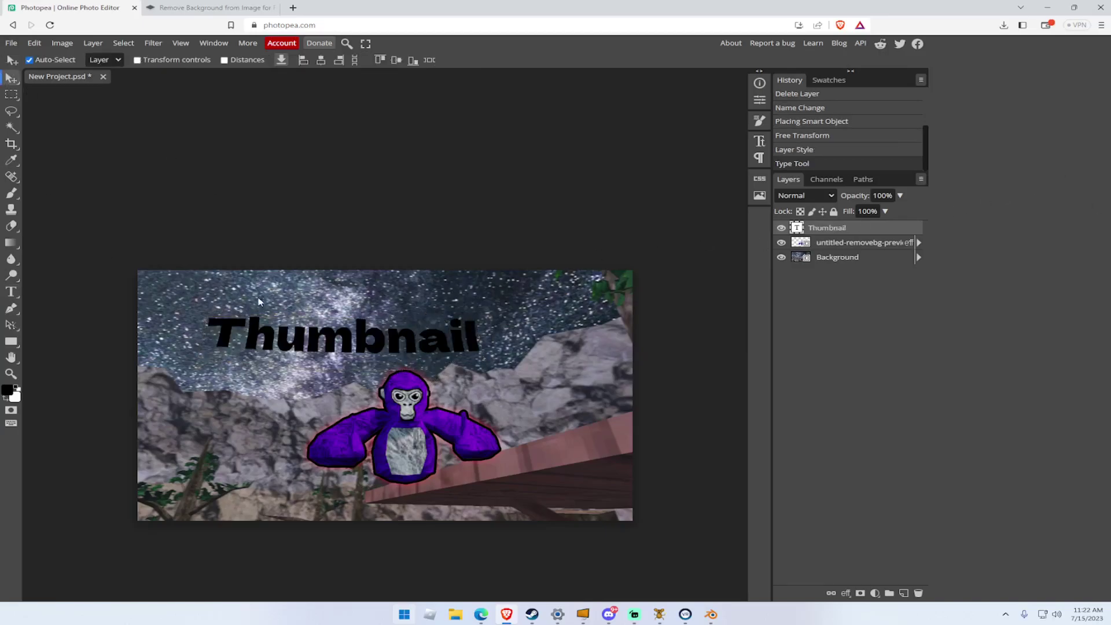
Place the "Thumbnail" layer below the gorilla layer and position the text just above the gorilla's head.
{"action": "left_click_drag", "start_coordinate": [302, 345], "coordinate": [356, 386]}
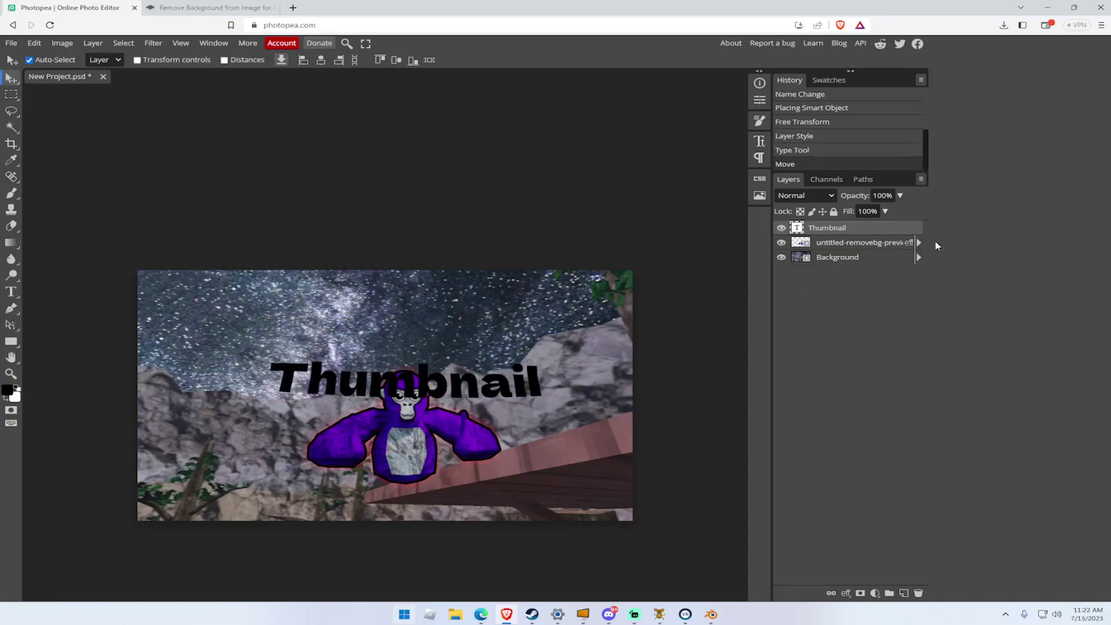
{"action": "left_click_drag", "start_coordinate": [896, 233], "coordinate": [888, 253]}
{"action": "left_click_drag", "start_coordinate": [444, 393], "coordinate": [454, 359]}
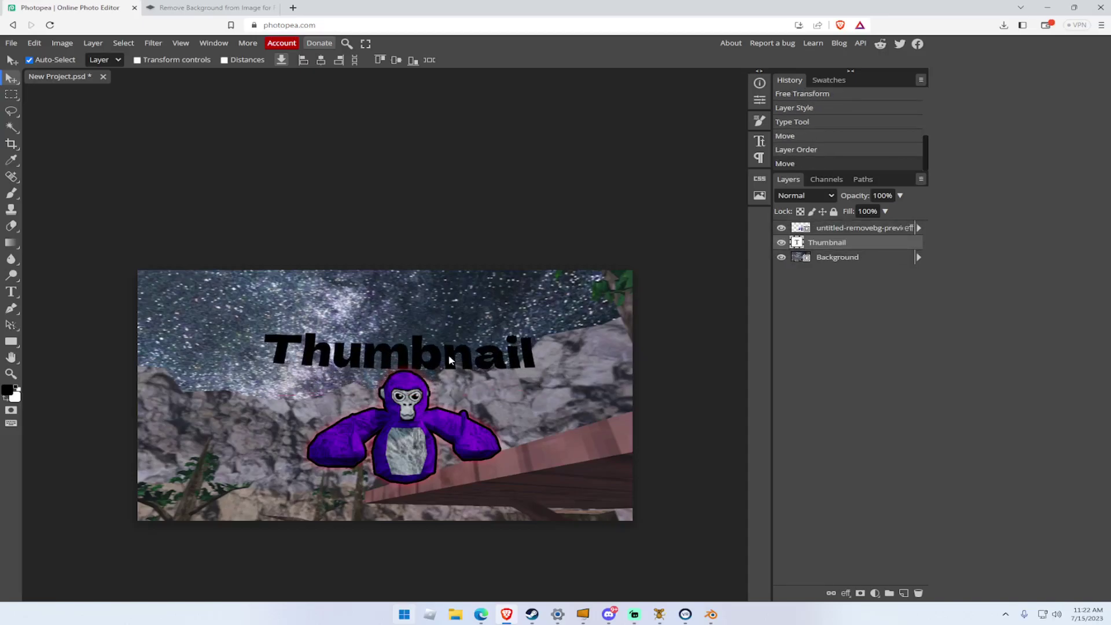
{"action": "double_click", "coordinate": [454, 360]}
{"action": "left_click", "coordinate": [919, 232]}
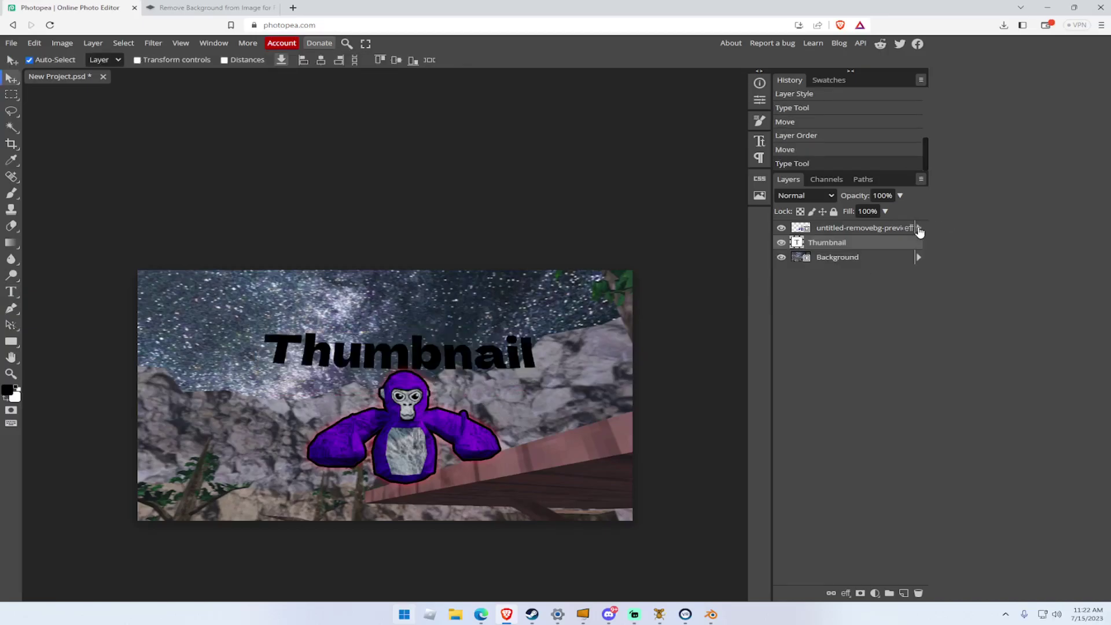
{"action": "left_click", "coordinate": [919, 232]}
{"action": "left_click", "coordinate": [919, 232]}
{"action": "double_click", "coordinate": [916, 249]}
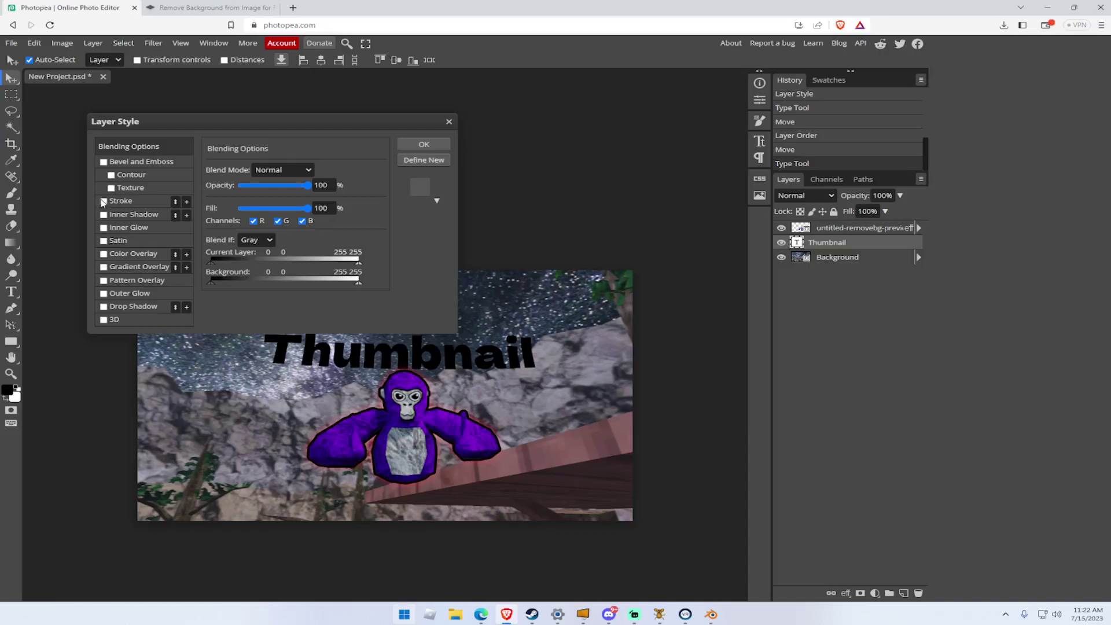
{"action": "left_click", "coordinate": [449, 122]}
Change the colour of the whole "Thumbnail" text to white (ffffff).
{"action": "key", "text": "t"}
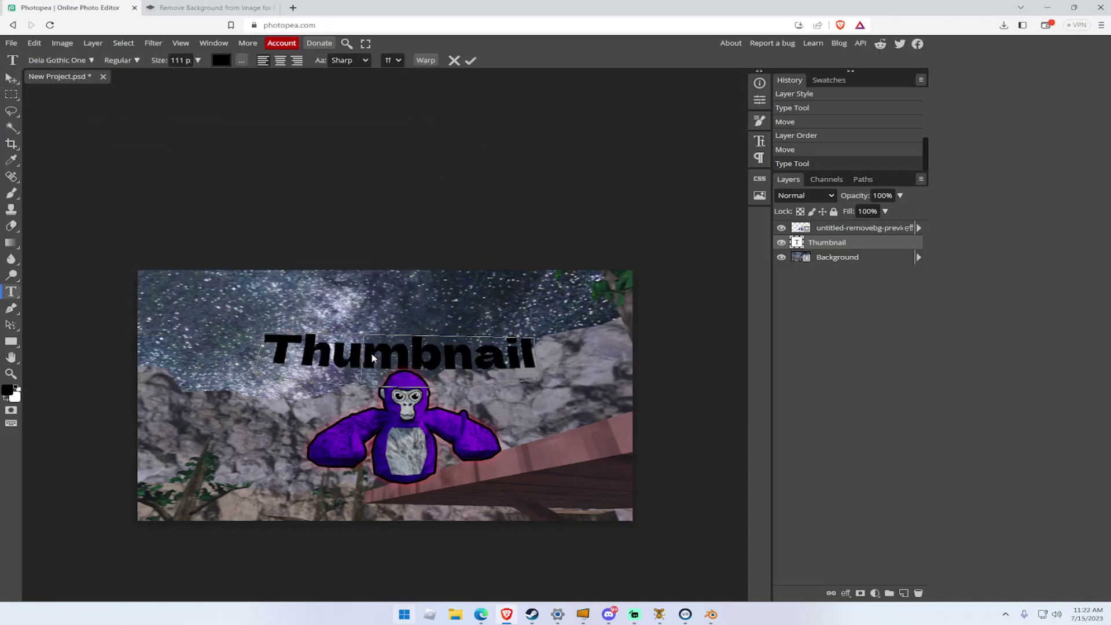
{"action": "double_click", "coordinate": [372, 357]}
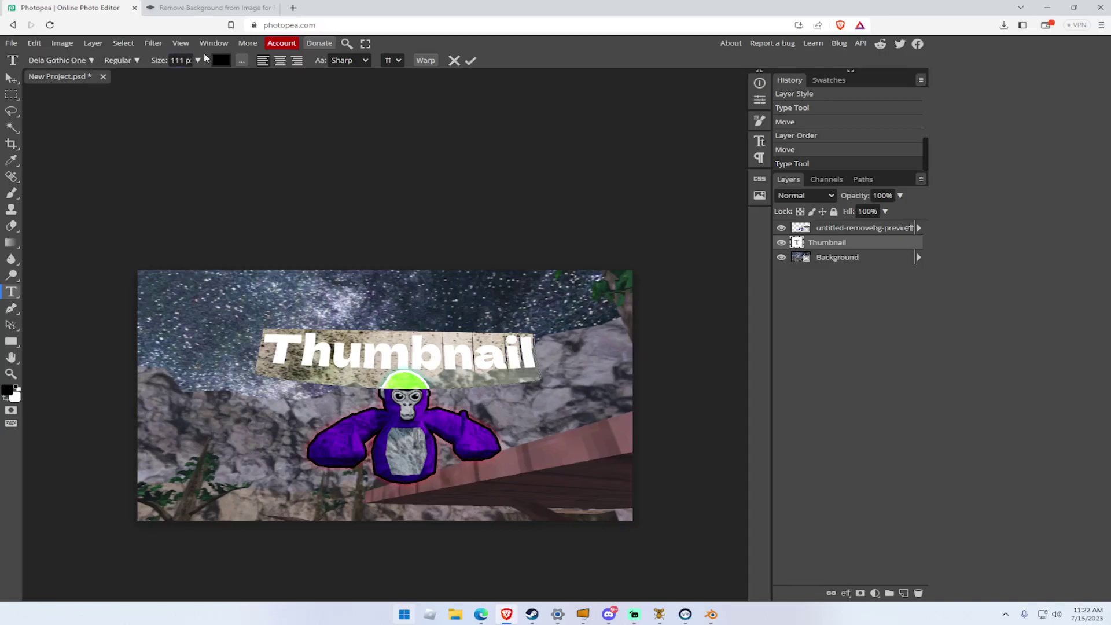
{"action": "left_click", "coordinate": [221, 60]}
{"action": "left_click_drag", "start_coordinate": [176, 197], "coordinate": [92, 135]}
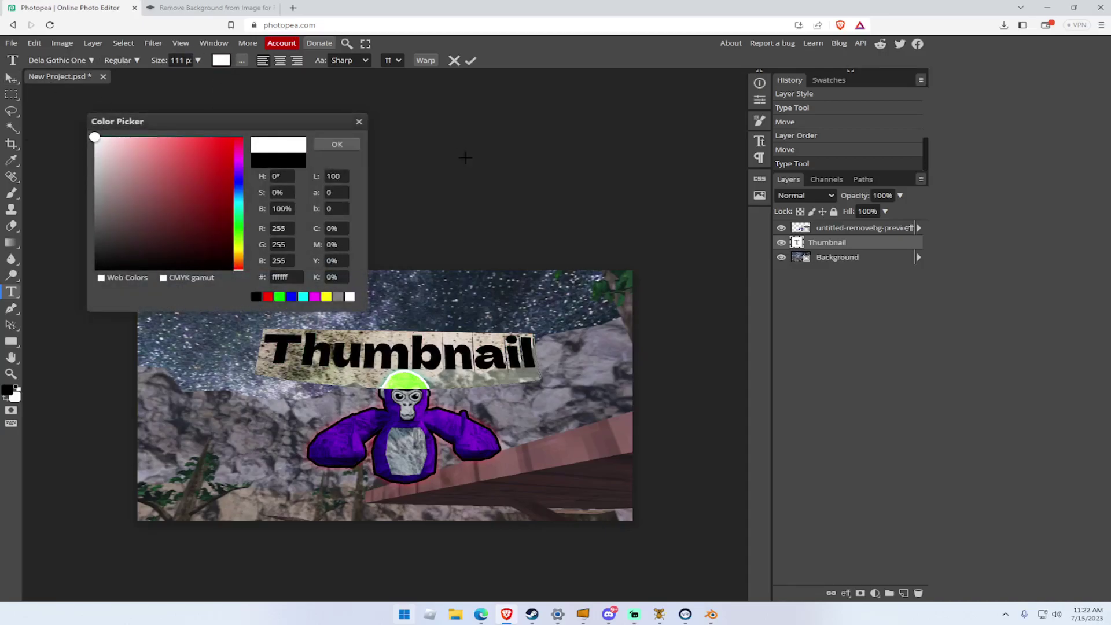
{"action": "left_click", "coordinate": [337, 144]}
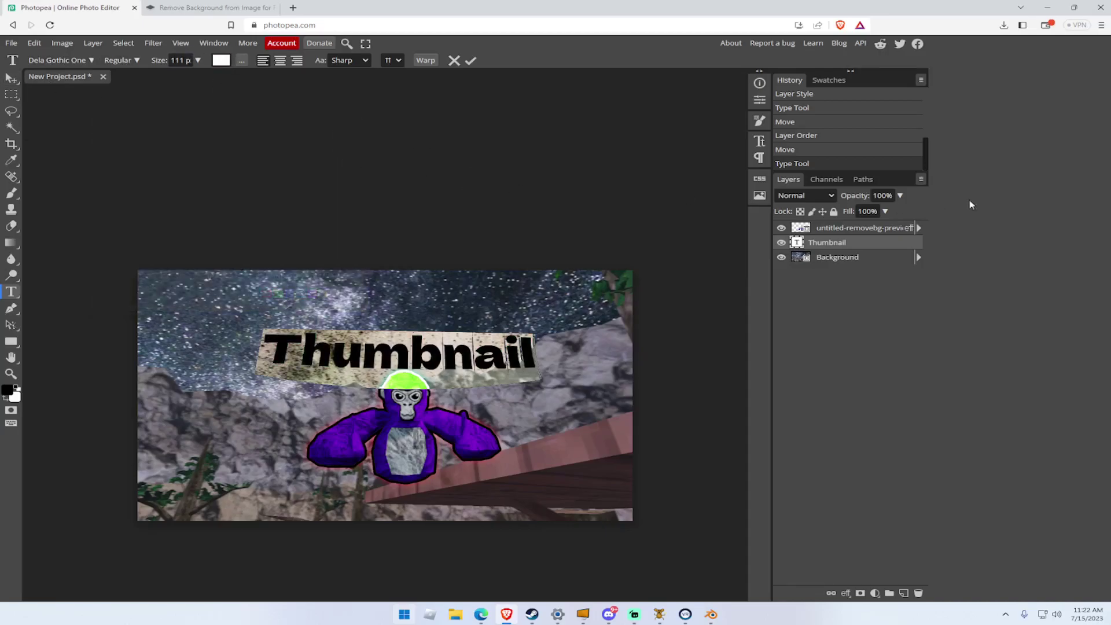
Add a 7 px black outside stroke and an outer glow to the "Thumbnail" text layer.
{"action": "double_click", "coordinate": [912, 244]}
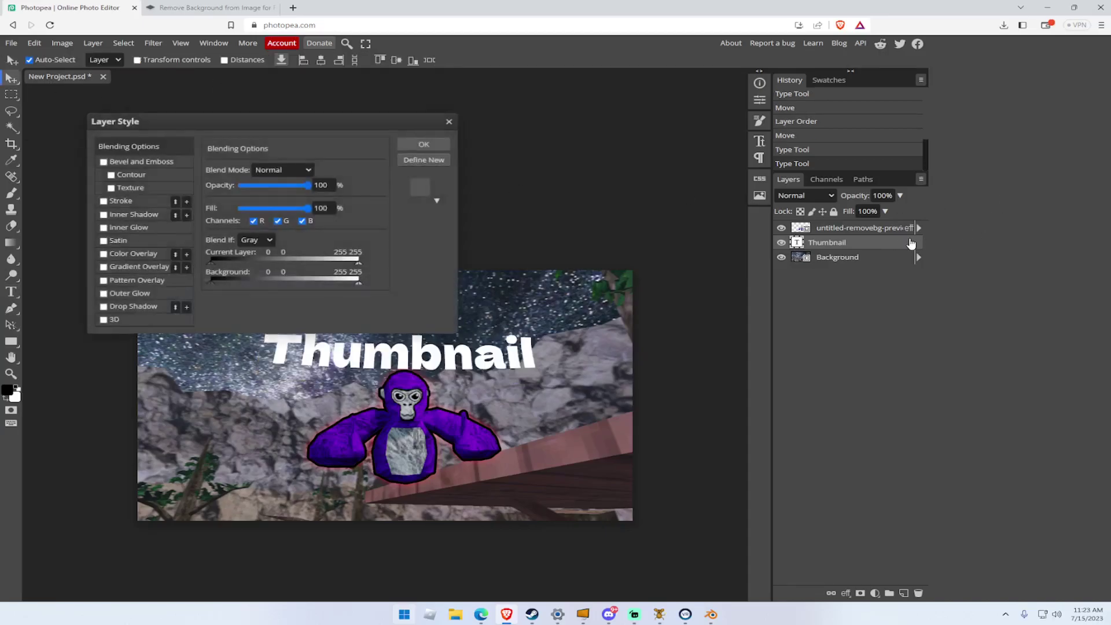
{"action": "left_click", "coordinate": [103, 202]}
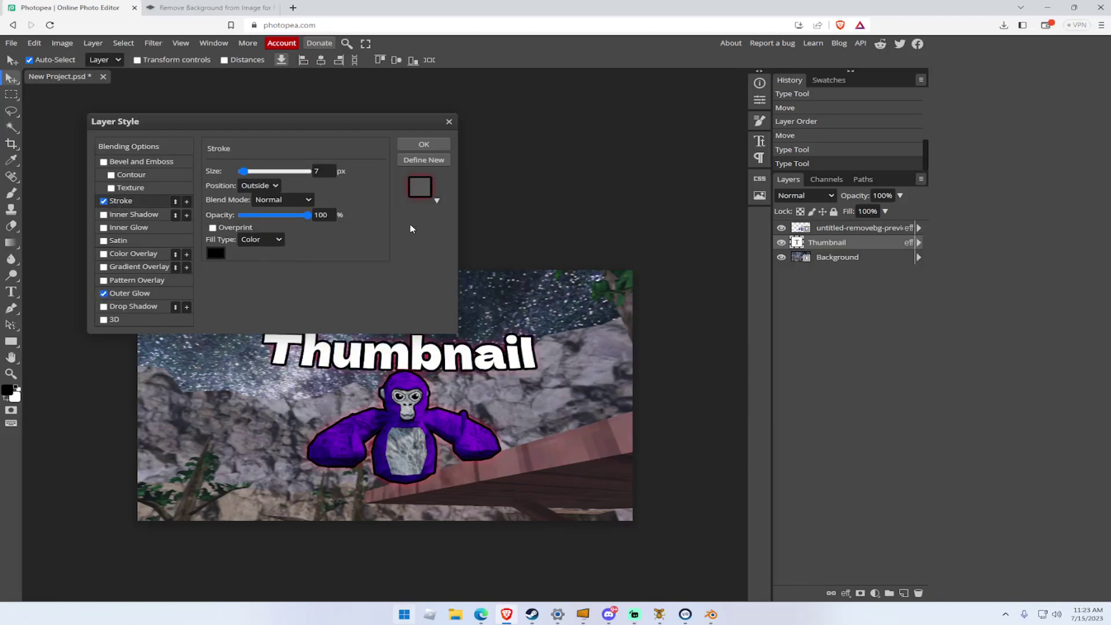
{"action": "left_click", "coordinate": [423, 144]}
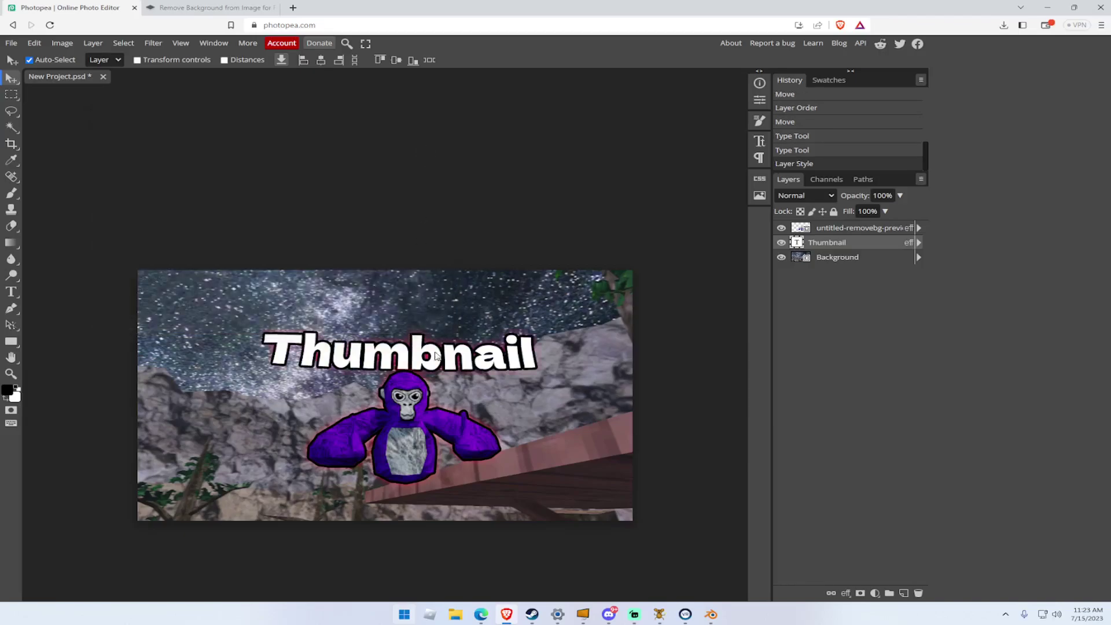
Move the "Thumbnail" text down across the gorilla's chest and arms and place its layer above the gorilla layer.
{"action": "left_click_drag", "start_coordinate": [454, 356], "coordinate": [454, 436]}
{"action": "left_click_drag", "start_coordinate": [833, 243], "coordinate": [830, 221]}
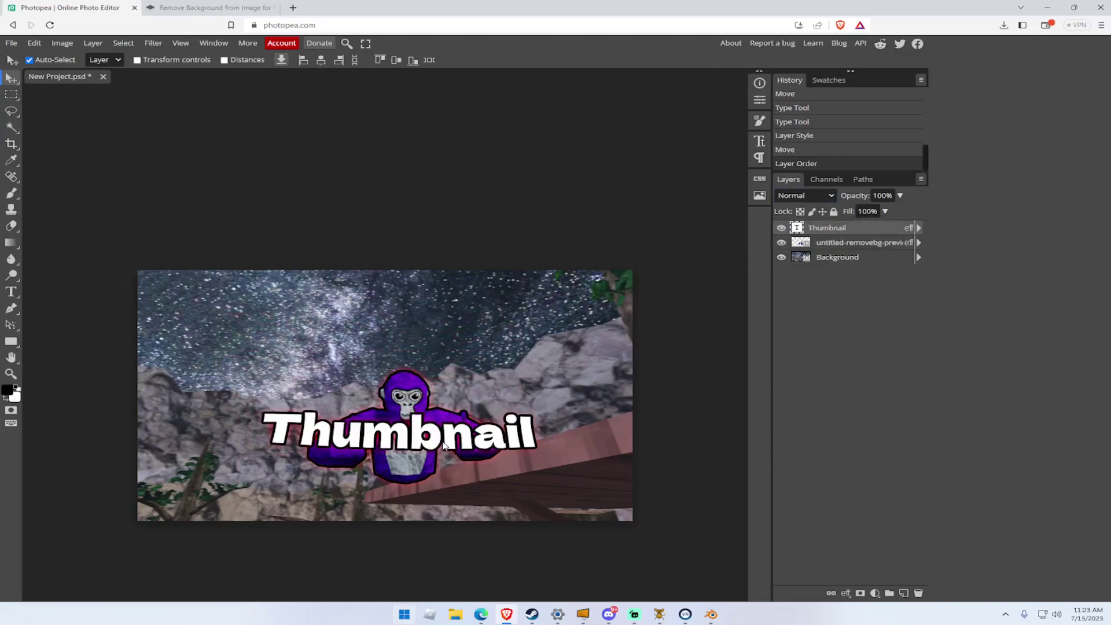
{"action": "left_click_drag", "start_coordinate": [444, 446], "coordinate": [451, 443]}
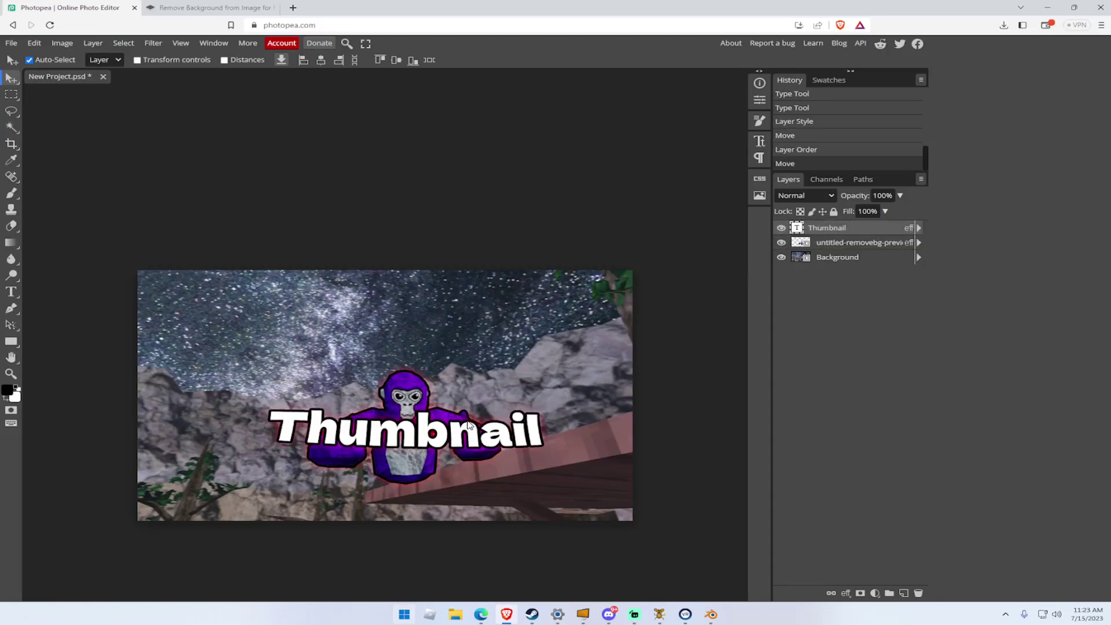
Try a gradient overlay and a colour overlay in the "Thumbnail" text's layer style.
{"action": "double_click", "coordinate": [457, 433]}
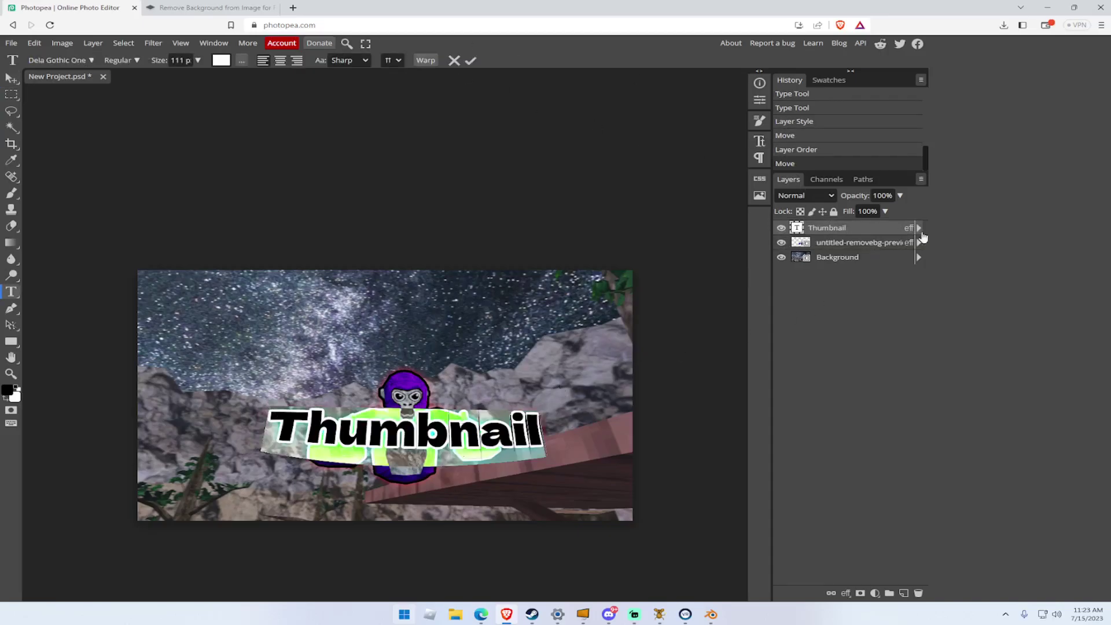
{"action": "double_click", "coordinate": [898, 230]}
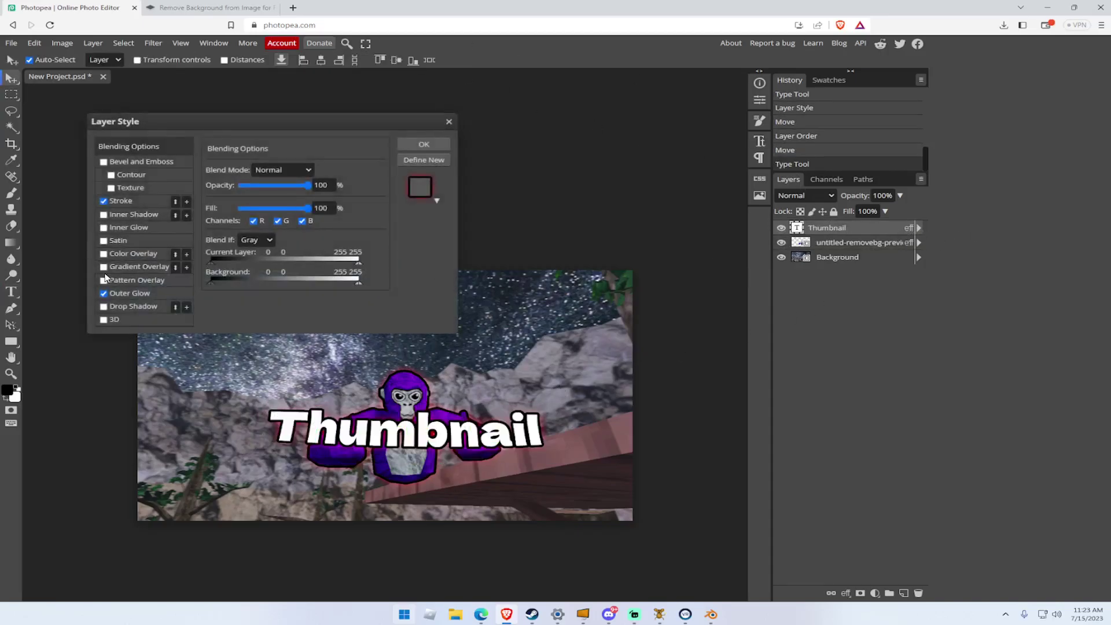
{"action": "left_click", "coordinate": [103, 267]}
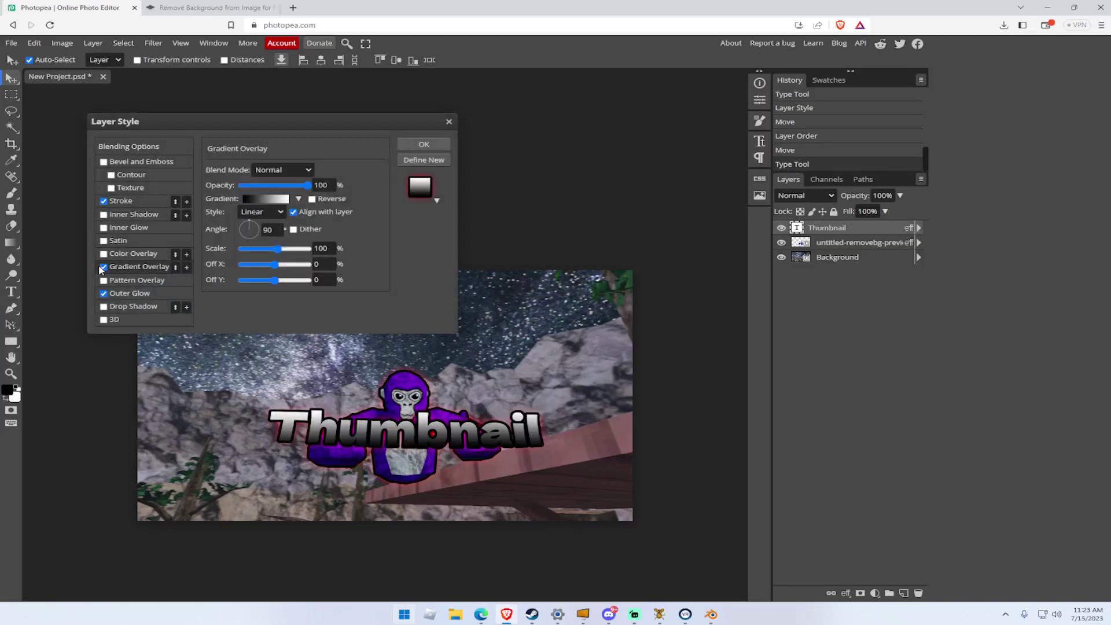
{"action": "left_click", "coordinate": [104, 268]}
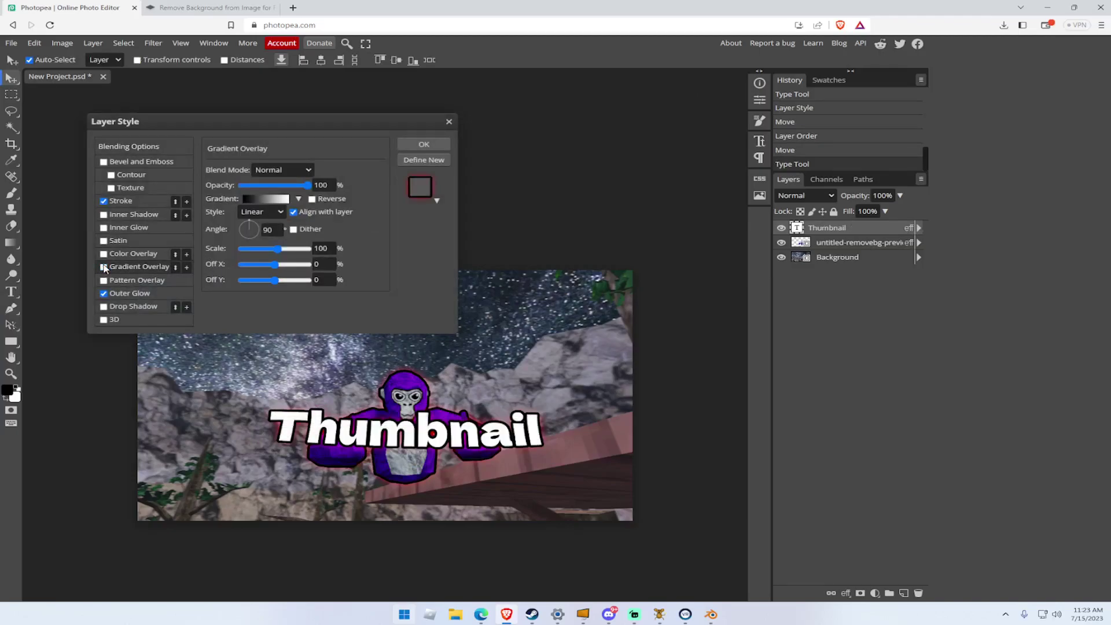
{"action": "left_click", "coordinate": [104, 254]}
{"action": "left_click", "coordinate": [104, 254]}
Enable an inner glow on the "Thumbnail" text, set its colour to red and its size to 12 px.
{"action": "left_click", "coordinate": [104, 228]}
{"action": "left_click", "coordinate": [171, 228]}
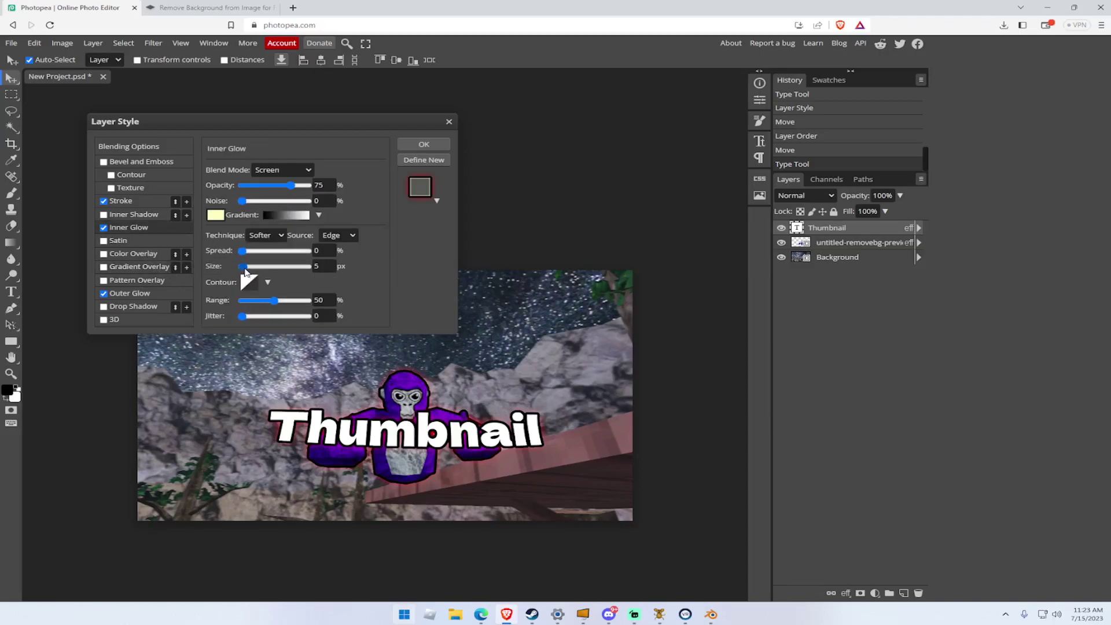
{"action": "left_click", "coordinate": [215, 216]}
{"action": "left_click_drag", "start_coordinate": [327, 245], "coordinate": [322, 216]}
{"action": "left_click", "coordinate": [424, 223]}
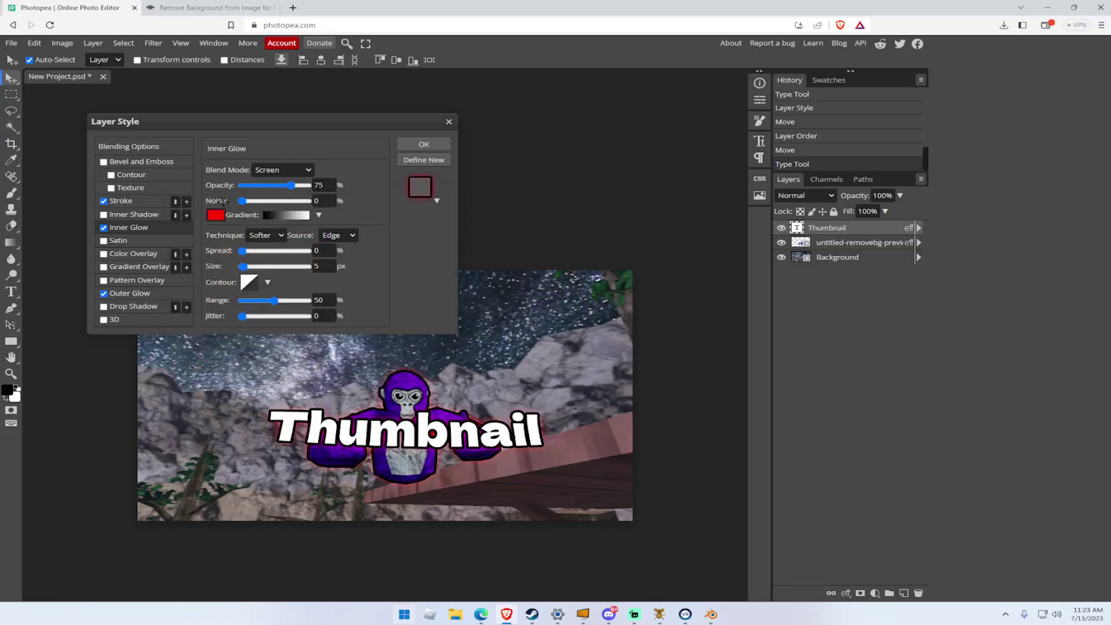
{"action": "mouse_move", "coordinate": [244, 271]}
{"action": "left_mouse_down"}
{"action": "mouse_move", "coordinate": [300, 273]}
{"action": "mouse_move", "coordinate": [226, 259]}
{"action": "mouse_move", "coordinate": [336, 252]}
{"action": "mouse_move", "coordinate": [247, 268]}
{"action": "left_mouse_up"}
Enable a drop shadow on the text with a 40° angle and 16% spread, and apply the layer style.
{"action": "left_click", "coordinate": [104, 307]}
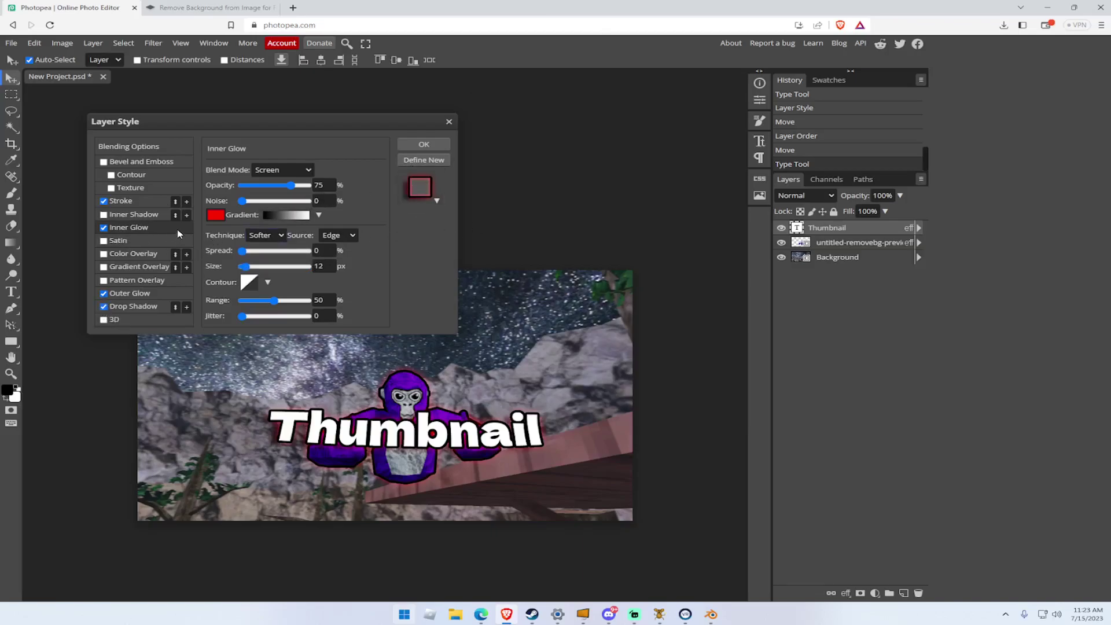
{"action": "left_click", "coordinate": [162, 308]}
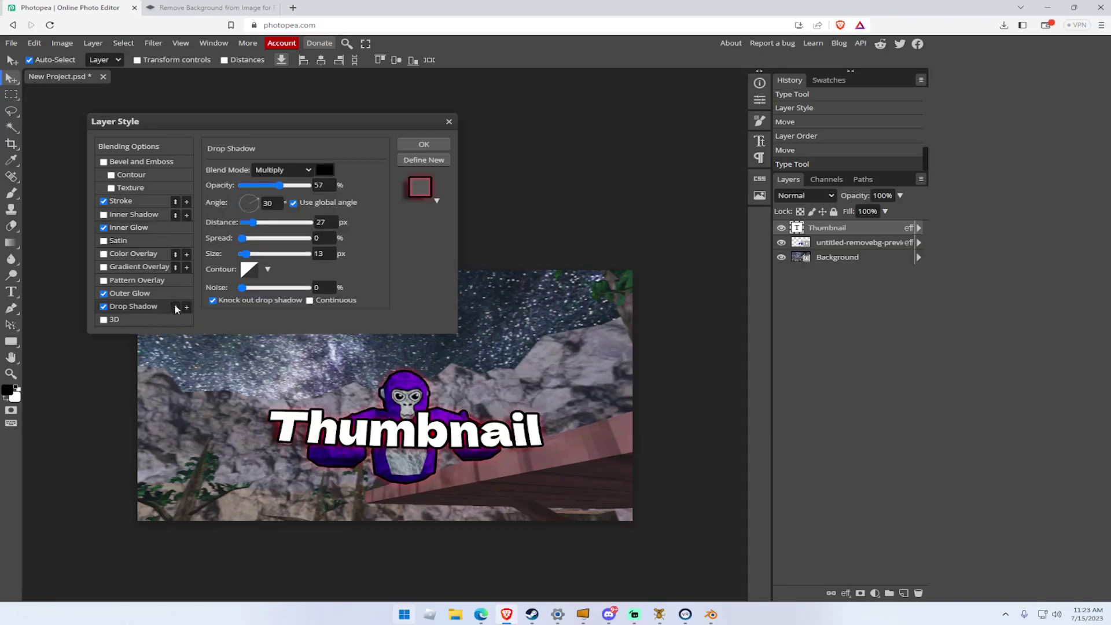
{"action": "mouse_move", "coordinate": [254, 195]}
{"action": "left_mouse_down"}
{"action": "mouse_move", "coordinate": [201, 206]}
{"action": "mouse_move", "coordinate": [206, 214]}
{"action": "mouse_move", "coordinate": [248, 188]}
{"action": "mouse_move", "coordinate": [259, 197]}
{"action": "left_mouse_up"}
{"action": "scroll", "coordinate": [261, 200], "scroll_direction": "down", "scroll_amount": 1}
{"action": "left_click_drag", "start_coordinate": [306, 165], "coordinate": [306, 161]}
{"action": "left_click_drag", "start_coordinate": [243, 238], "coordinate": [255, 239]}
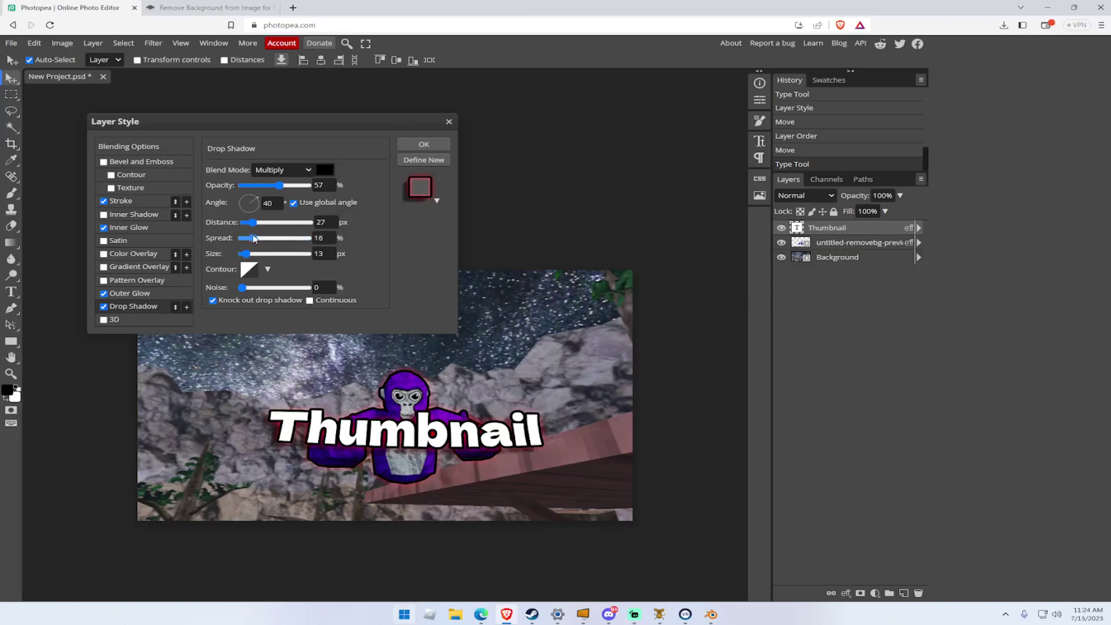
{"action": "left_click", "coordinate": [417, 145]}
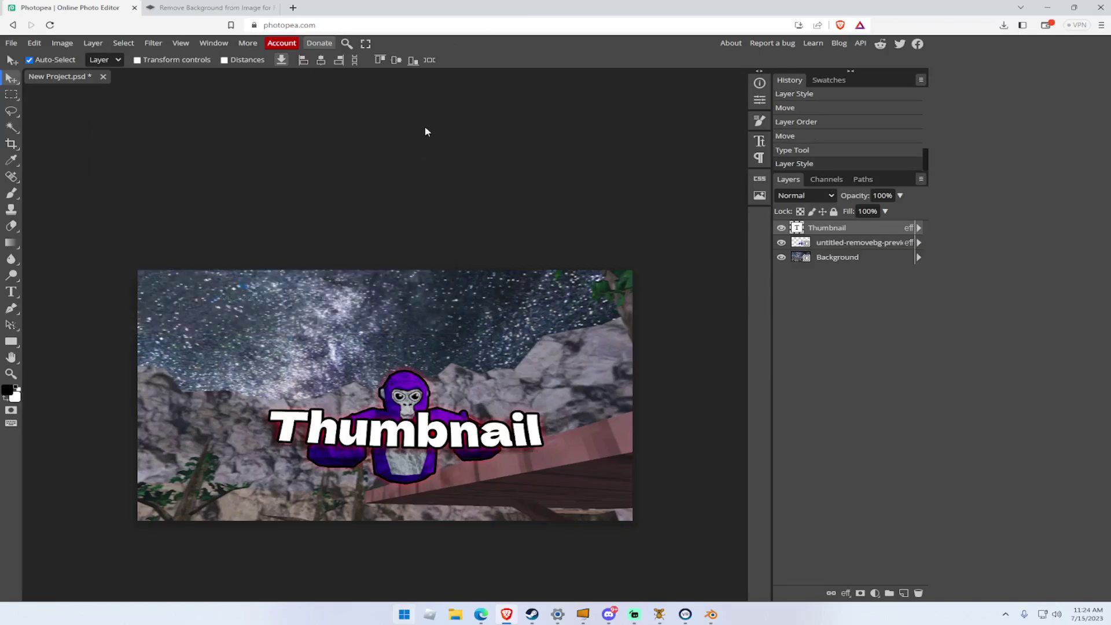
Export the thumbnail as a 1280 × 720 PNG and save it in Downloads as New Project.png.
{"action": "left_click", "coordinate": [14, 44]}
{"action": "mouse_move", "coordinate": [86, 196]}
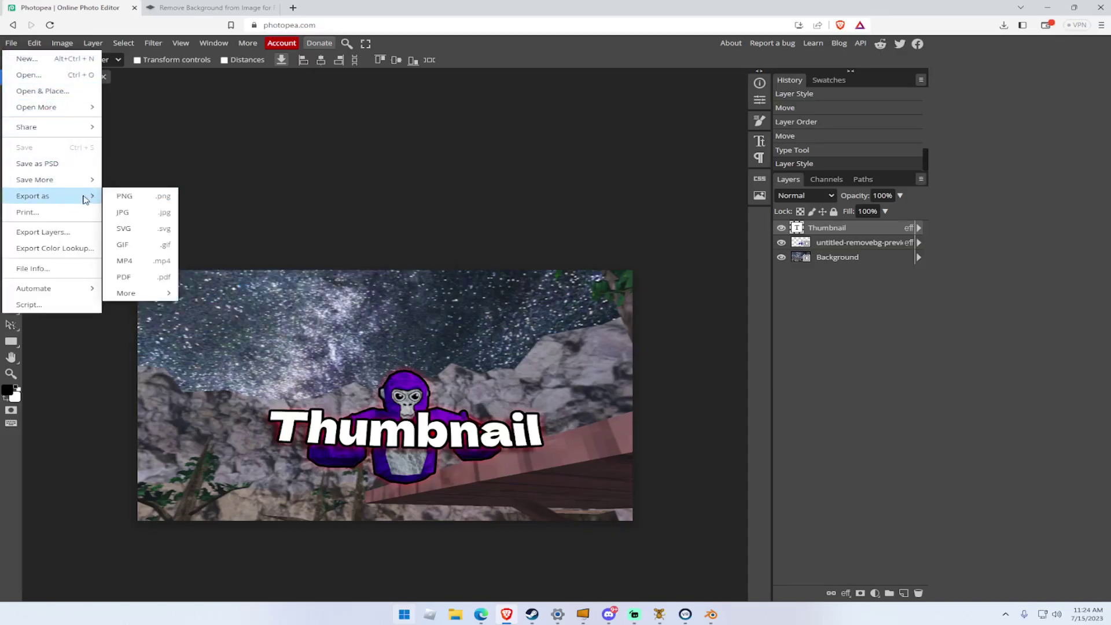
{"action": "left_click", "coordinate": [147, 203]}
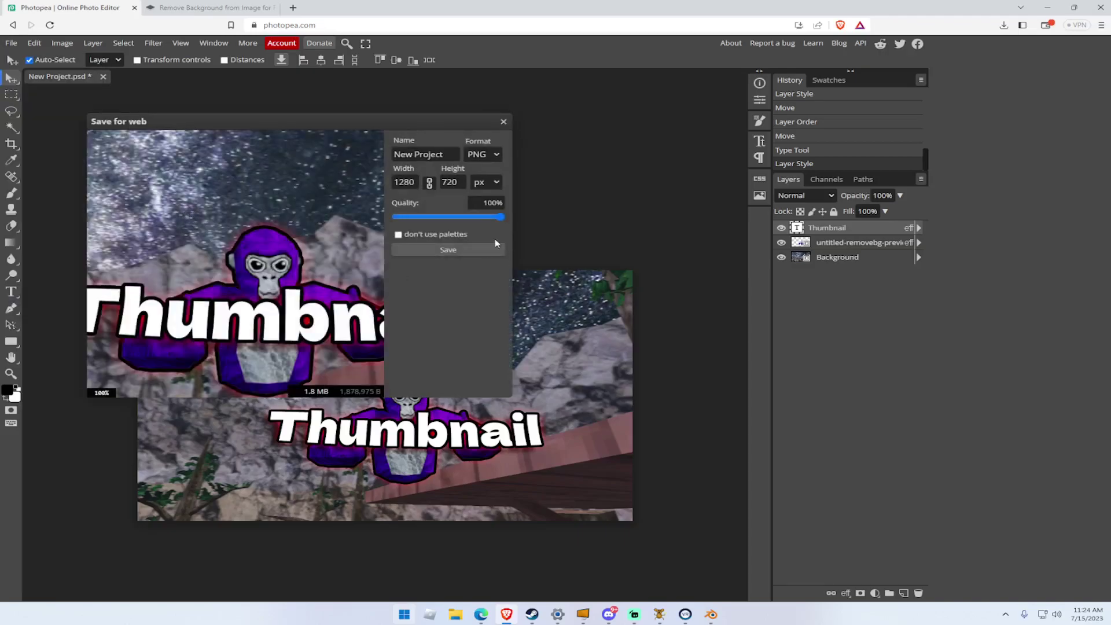
{"action": "left_click", "coordinate": [471, 250]}
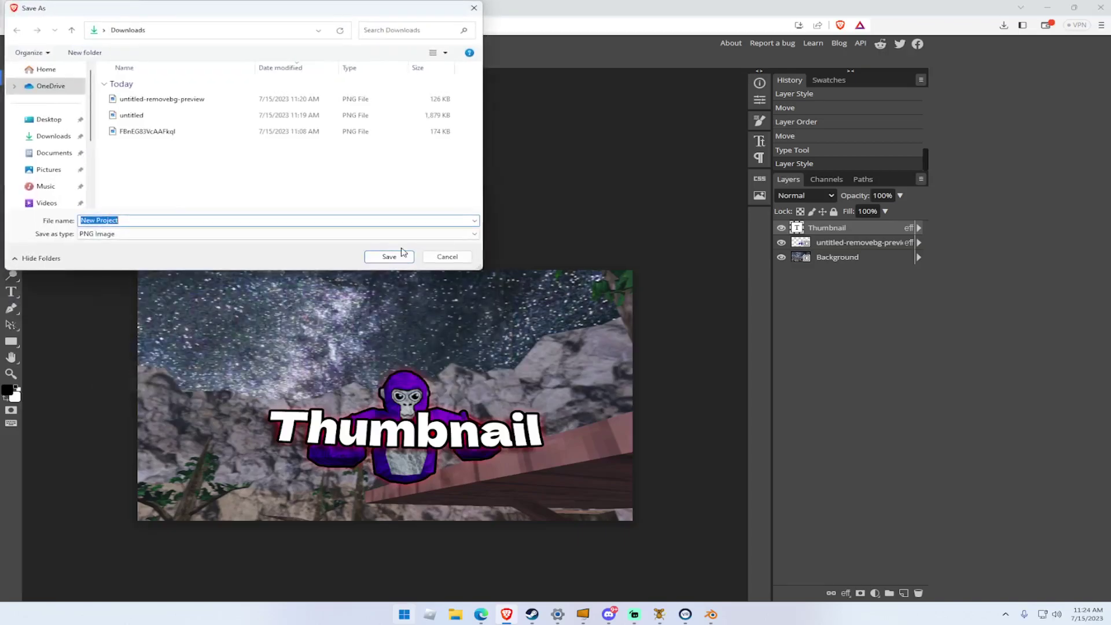
{"action": "left_click", "coordinate": [262, 219]}
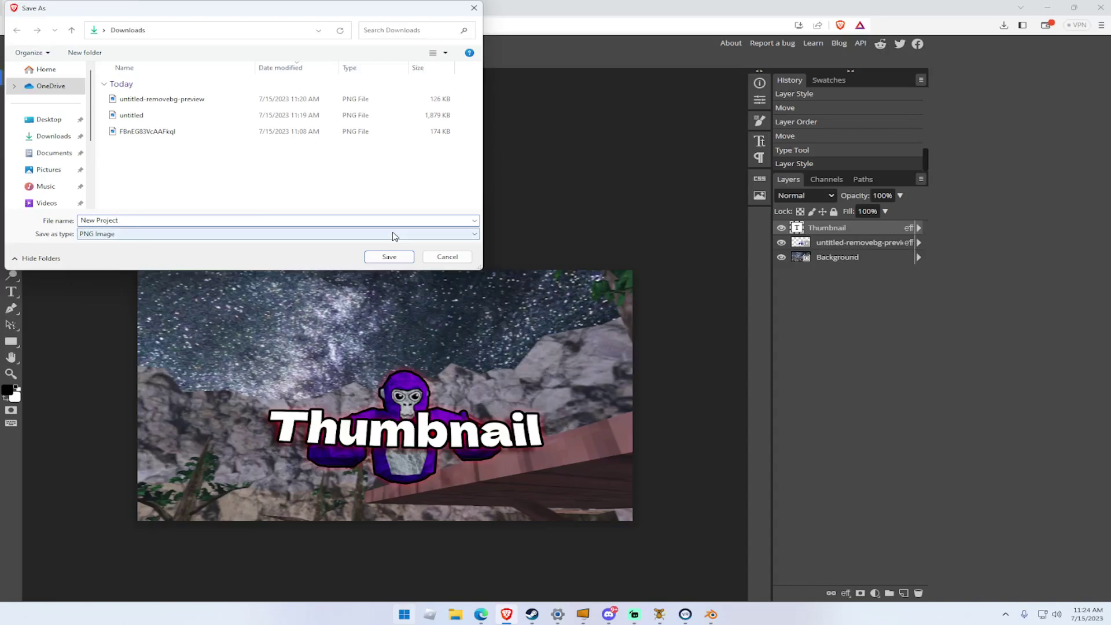
{"action": "type", "text": ".png"}
{"action": "key", "text": "Return"}
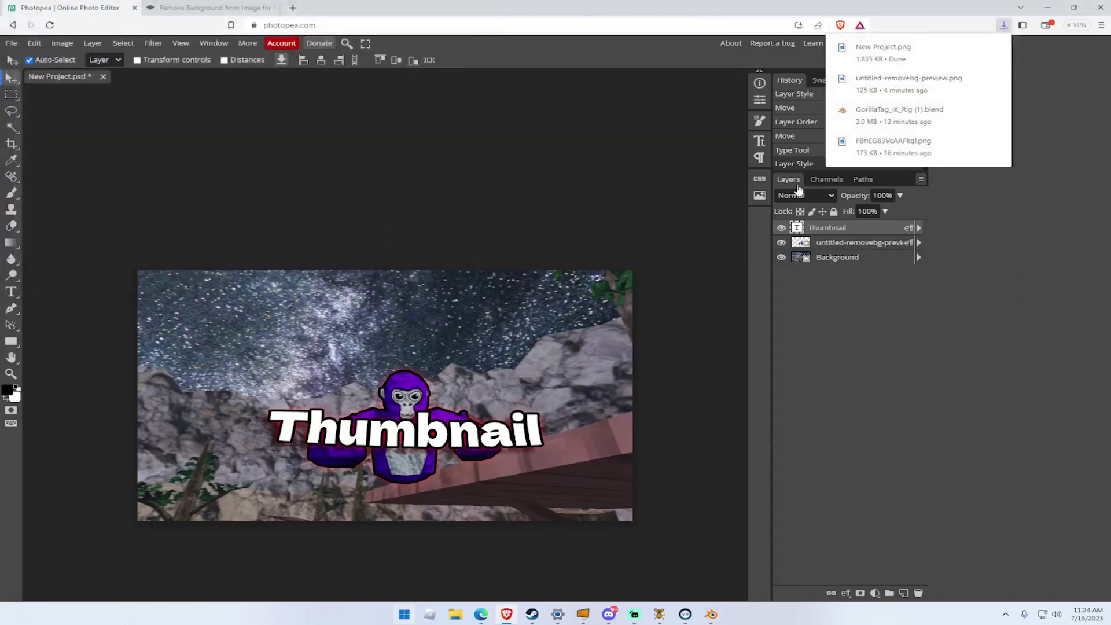
{"action": "left_click", "coordinate": [634, 614]}
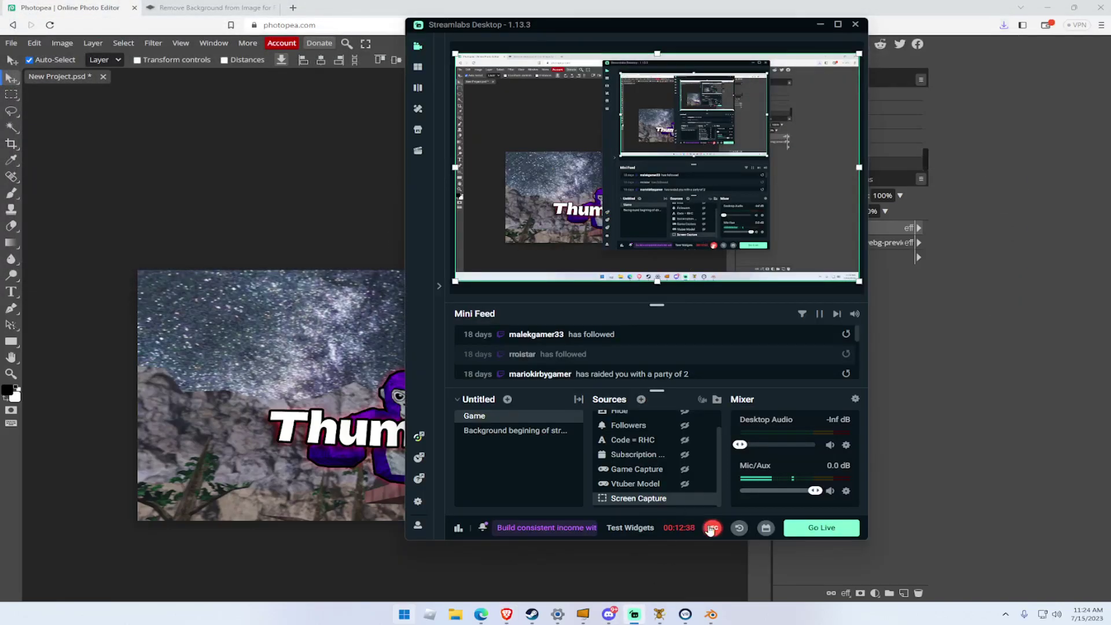